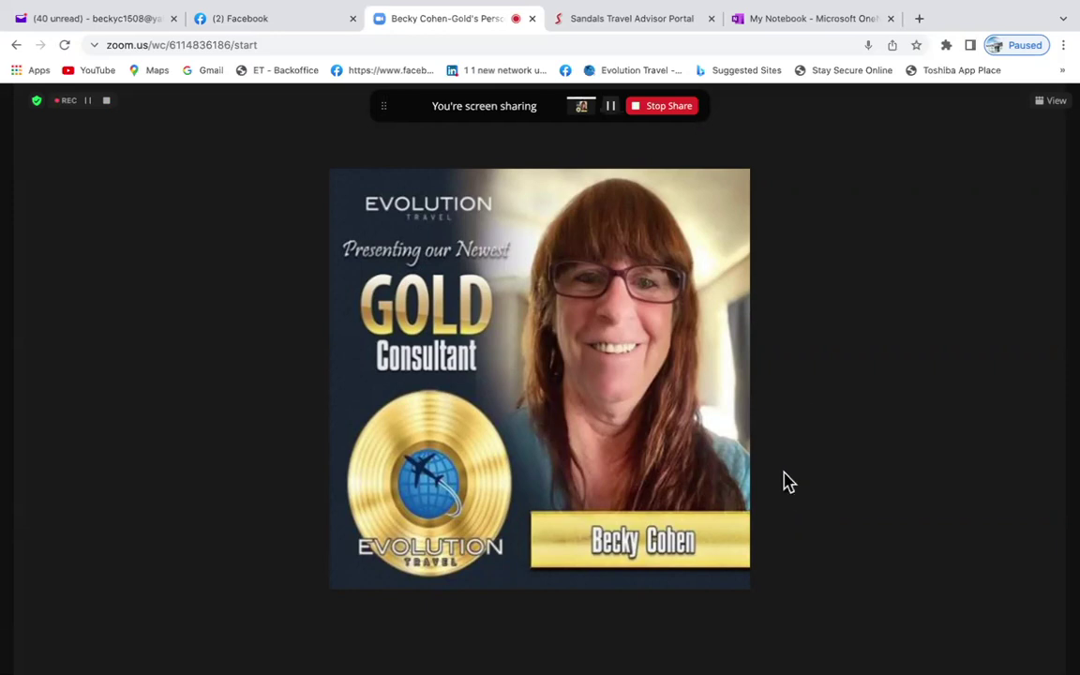
# - Log in to the Sandals Travel Advisor Portal and open the Cobrand Profile page
pyautogui.moveTo(768, 278)
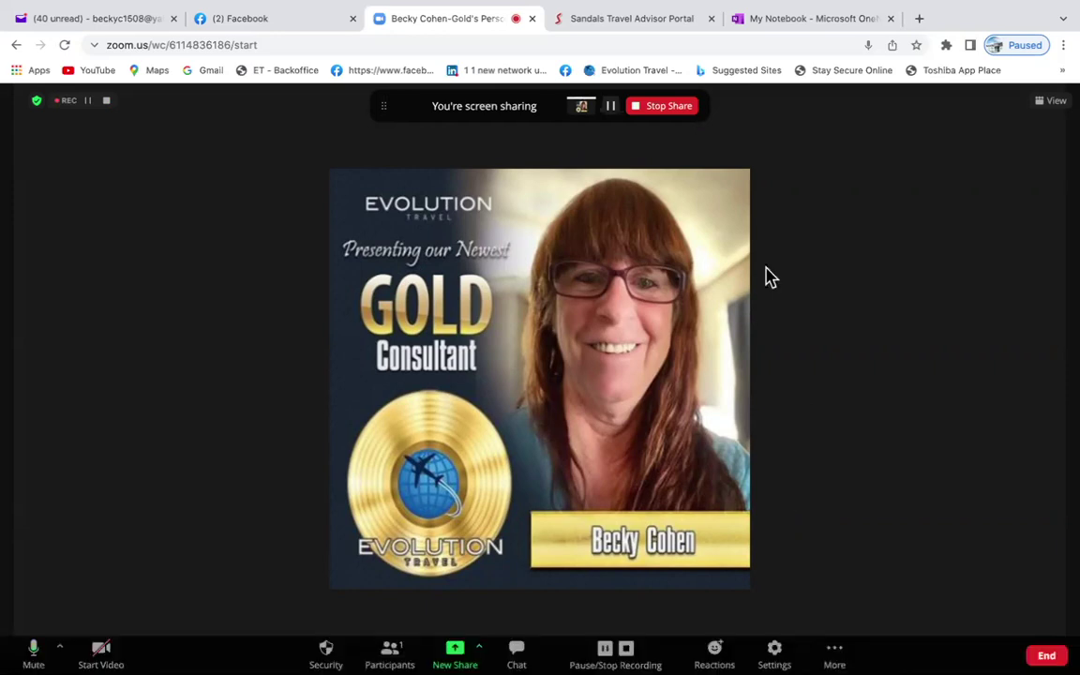
pyautogui.click(643, 26)
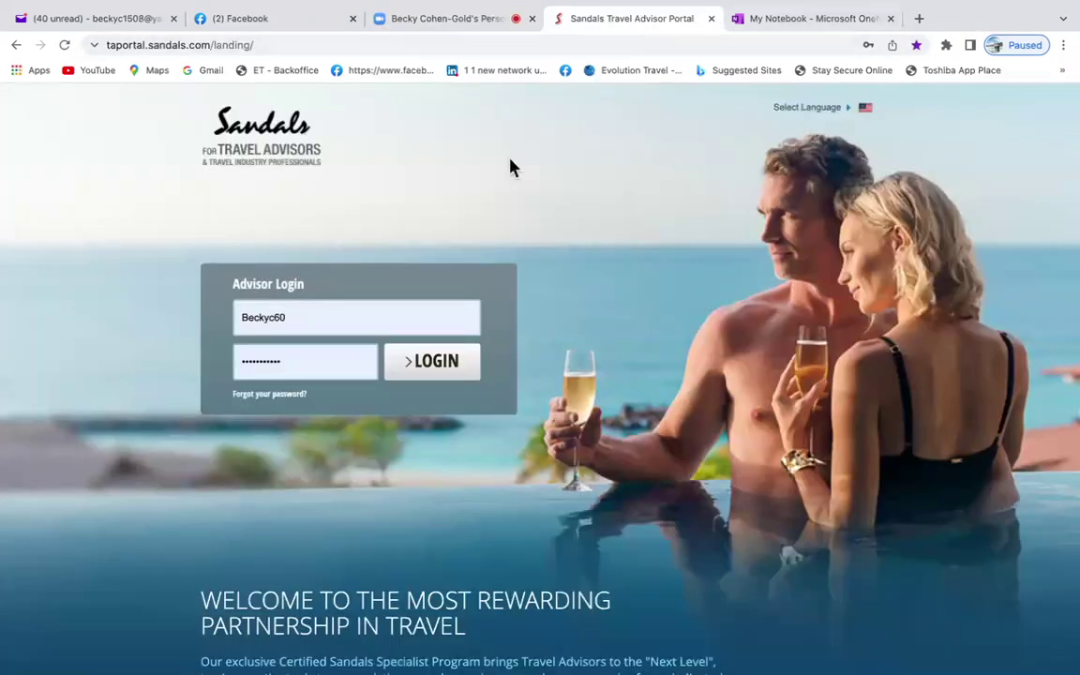
pyautogui.click(427, 363)
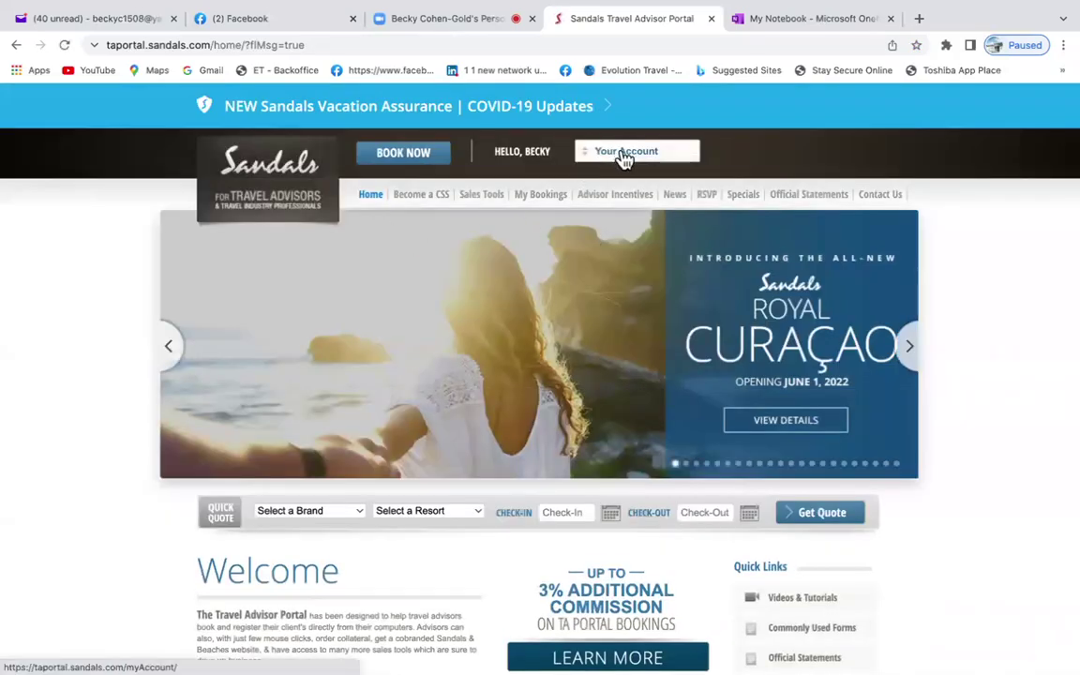
pyautogui.moveTo(596, 161)
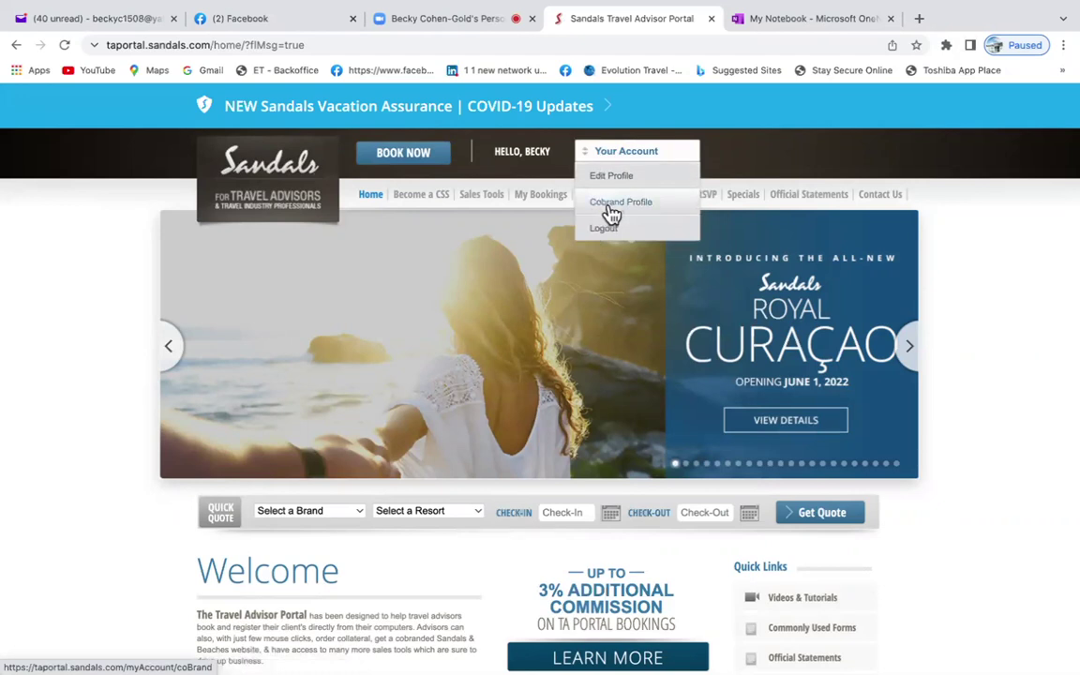
pyautogui.click(610, 212)
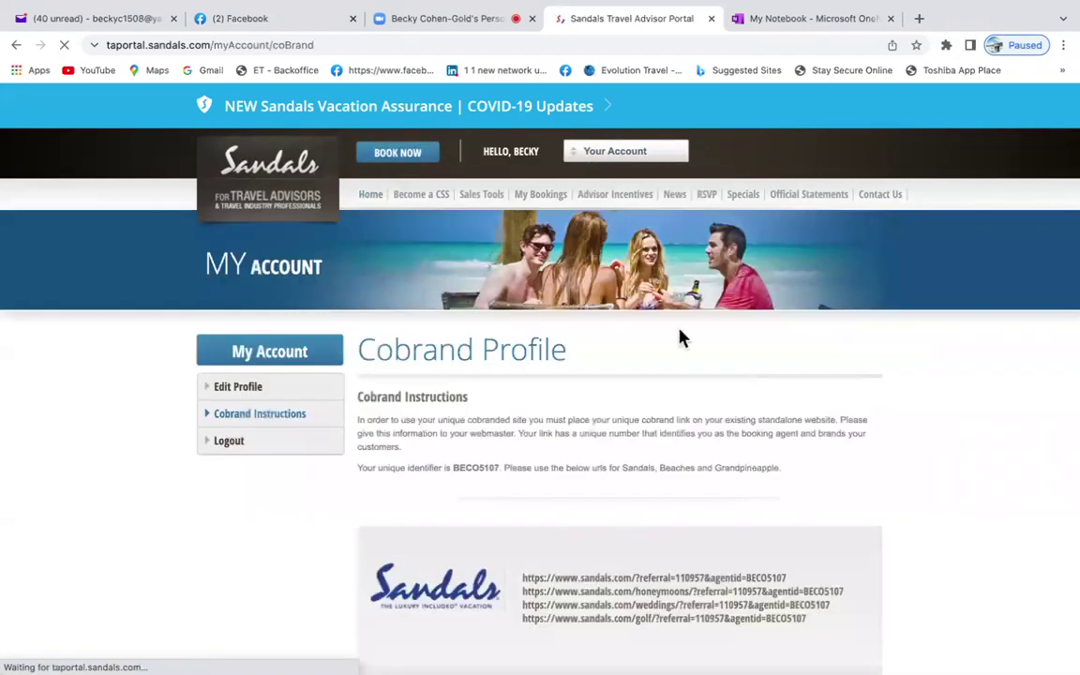
# - Select the Sandals weddings referral link on the Cobrand Profile and copy it
pyautogui.scroll(-3, 875, 518)
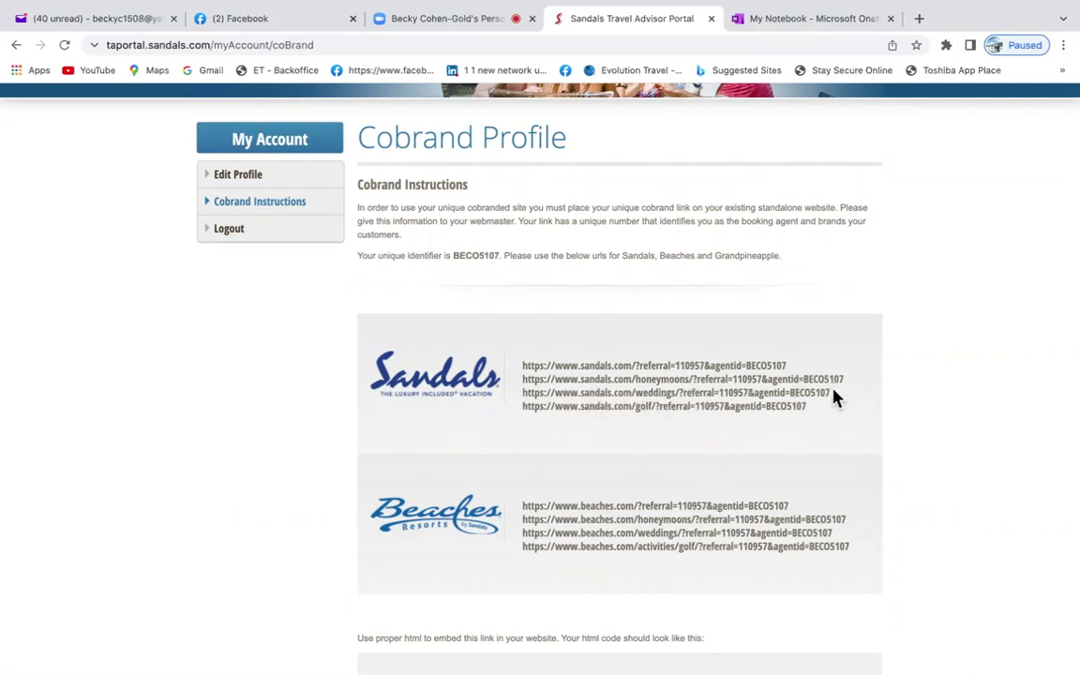
pyautogui.moveTo(831, 393); pyautogui.dragTo(533, 397)
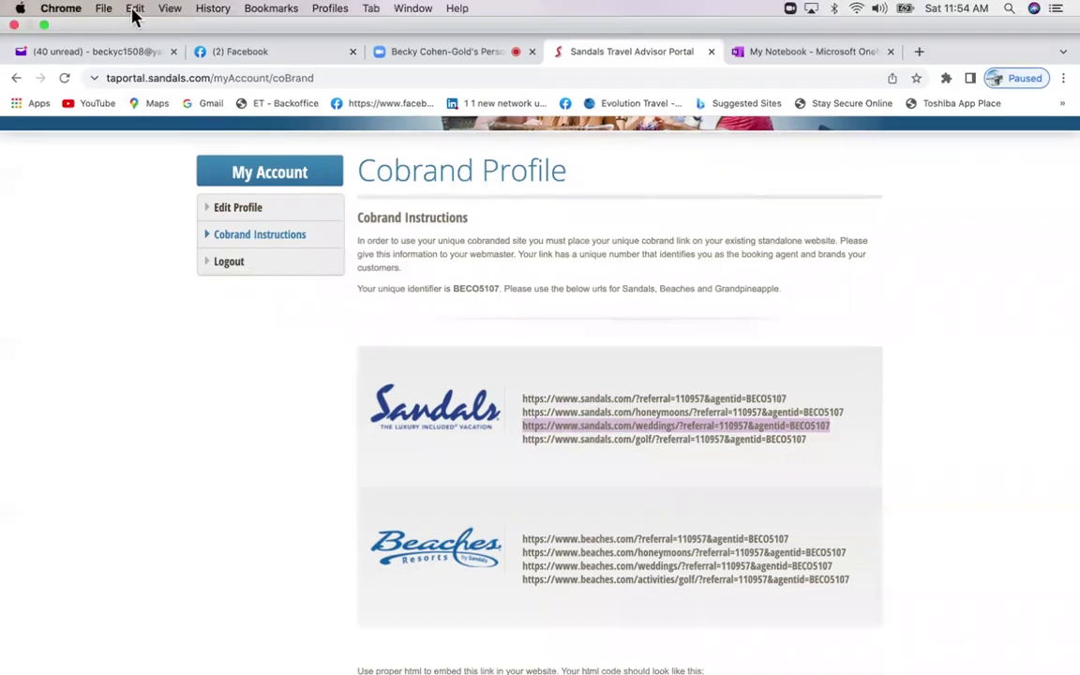
pyautogui.click(135, 10)
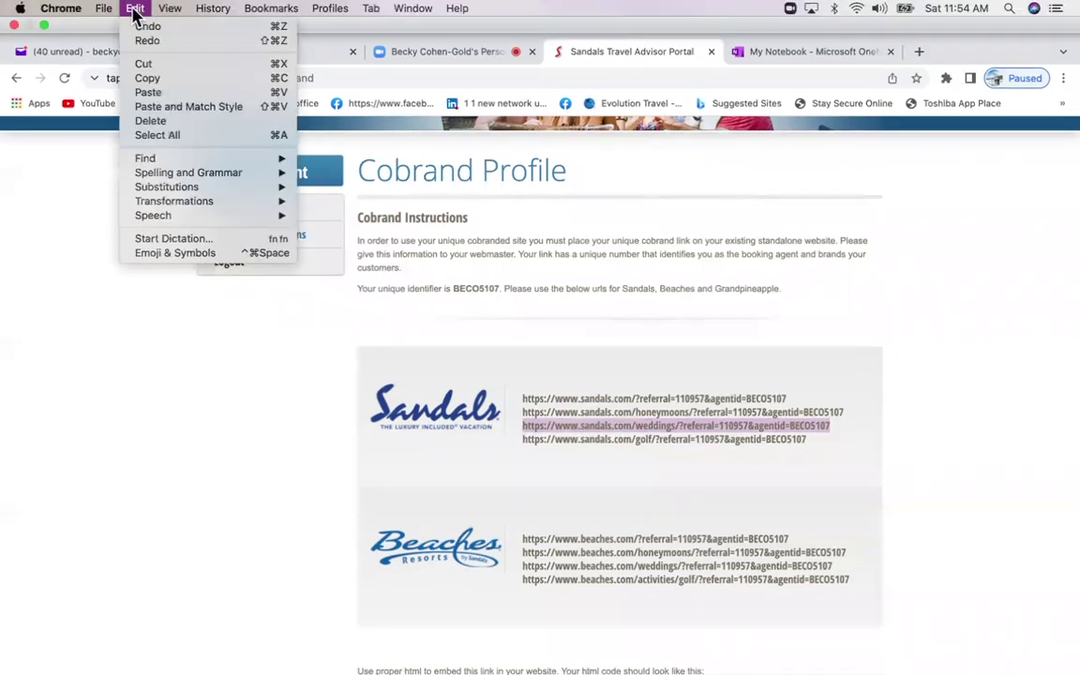
pyautogui.click(148, 80)
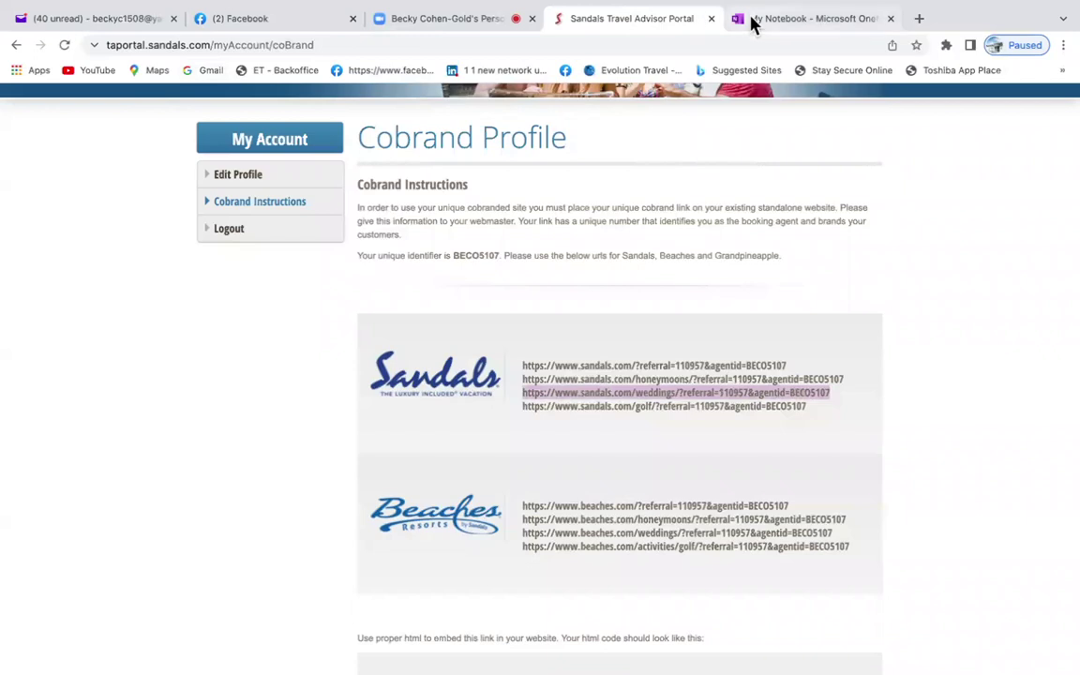
# - In OneNote, paste the Sandals weddings link on a new line below 'WEDDING DAY!'
pyautogui.click(758, 28)
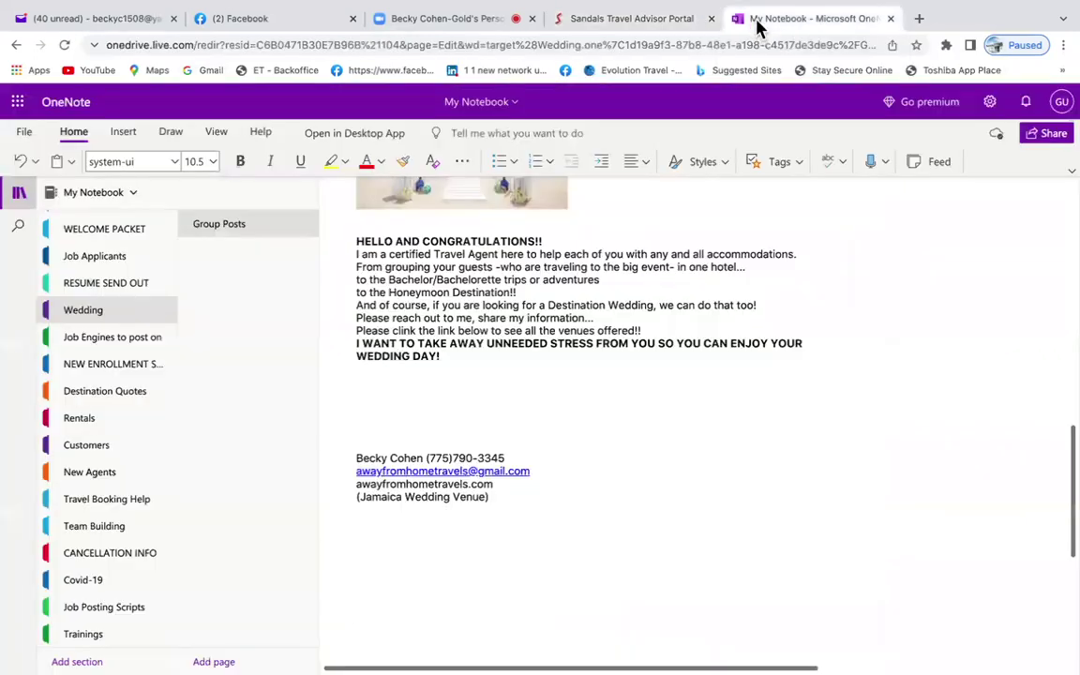
pyautogui.scroll(1, 506, 258)
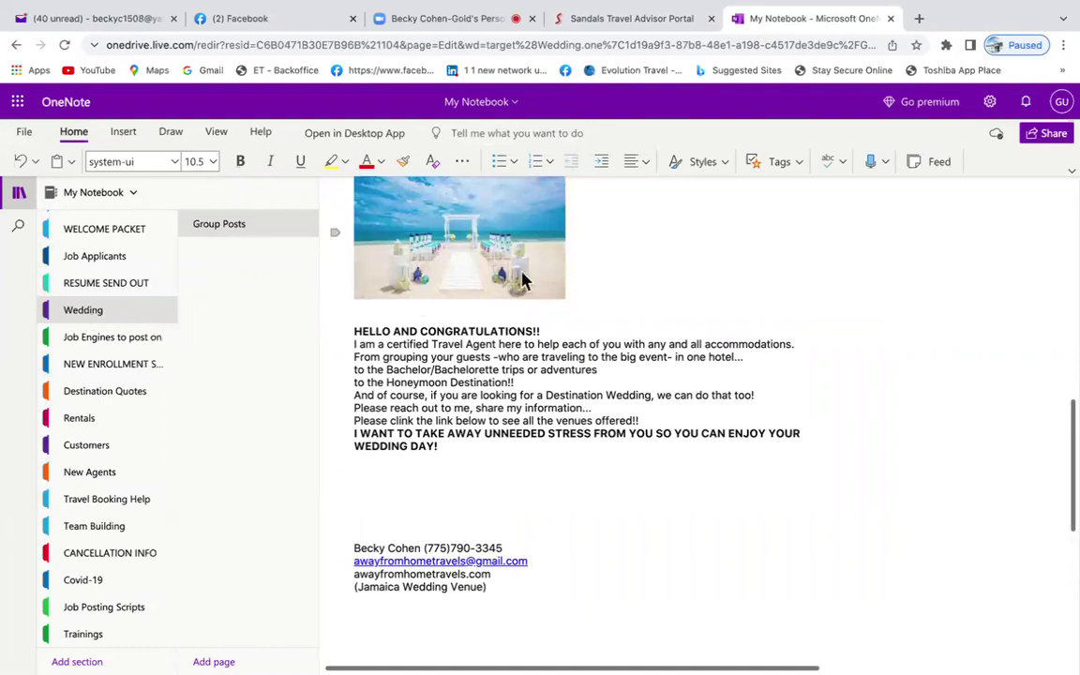
pyautogui.click(470, 456)
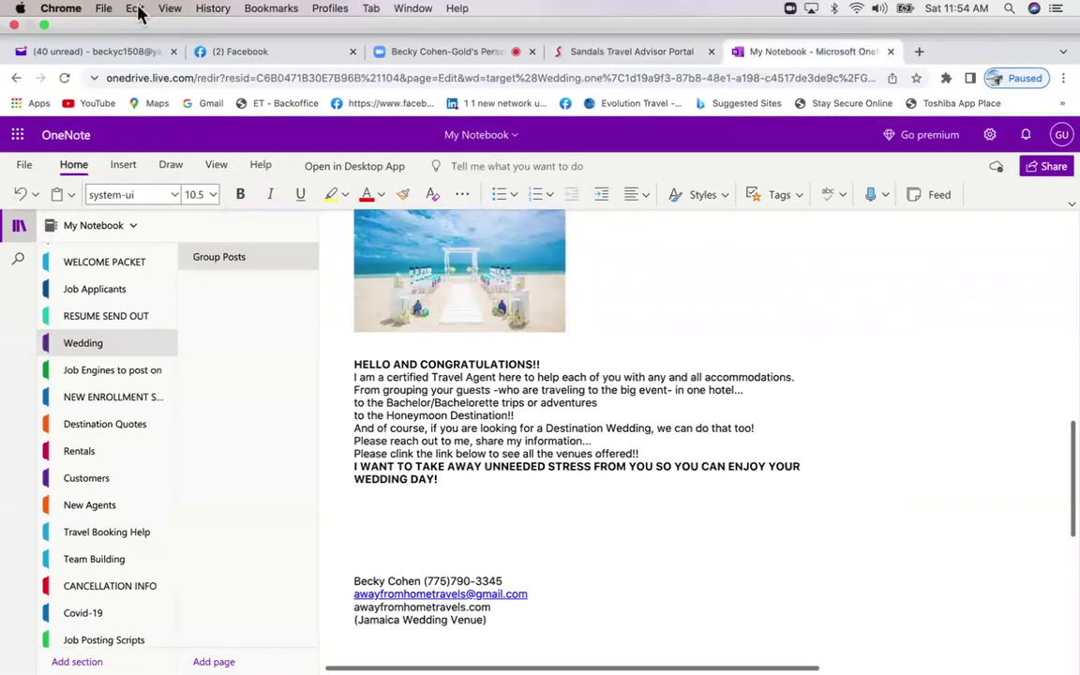
pyautogui.click(136, 8)
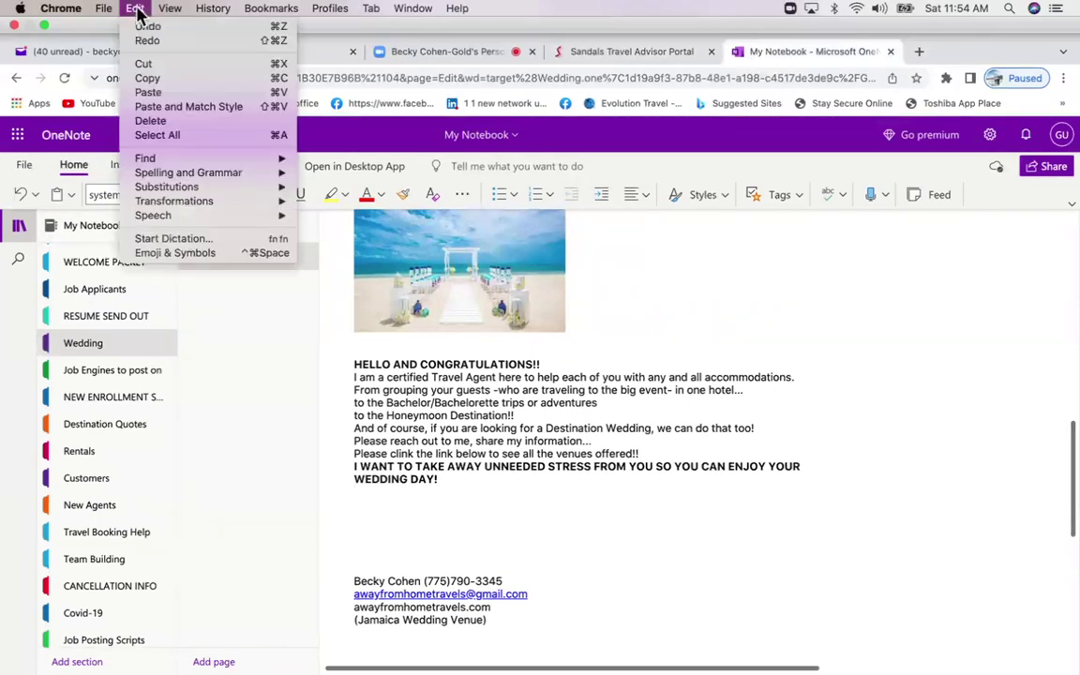
pyautogui.click(150, 94)
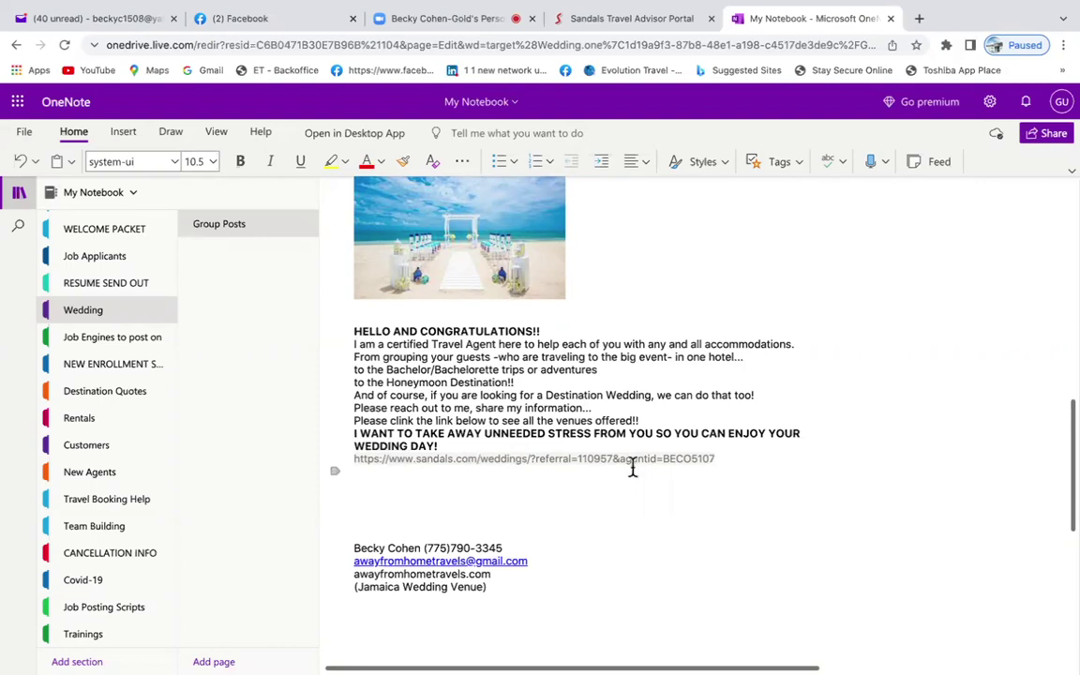
# - Select the whole wedding post with its link and copy it
pyautogui.moveTo(717, 458); pyautogui.dragTo(621, 473)
pyautogui.moveTo(94, 8)
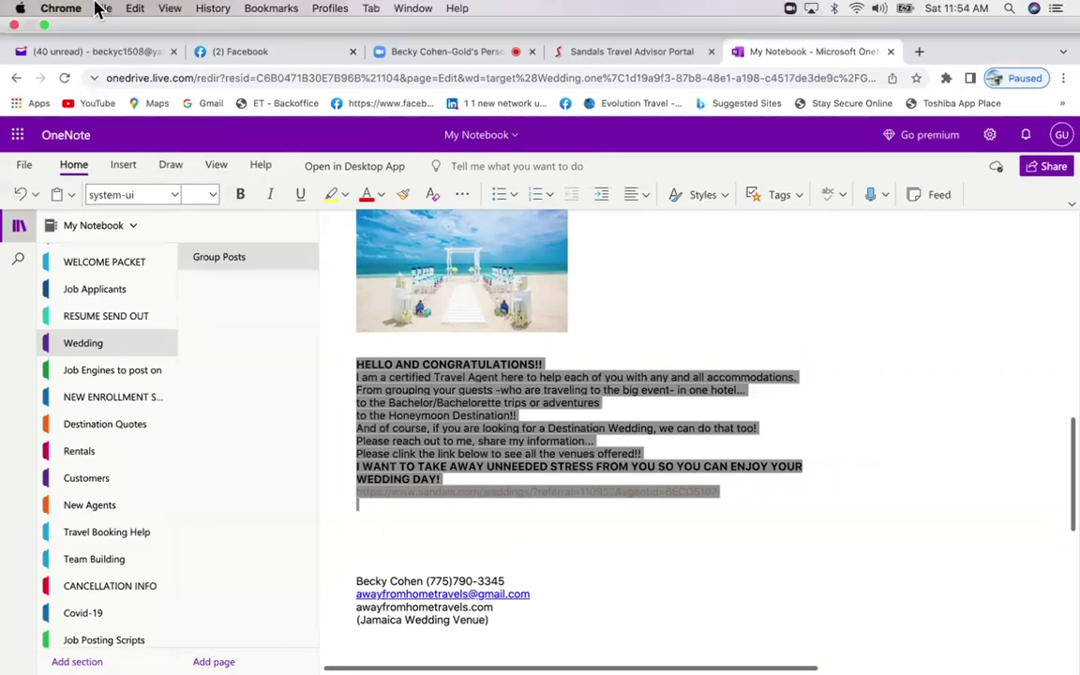
pyautogui.click(135, 8)
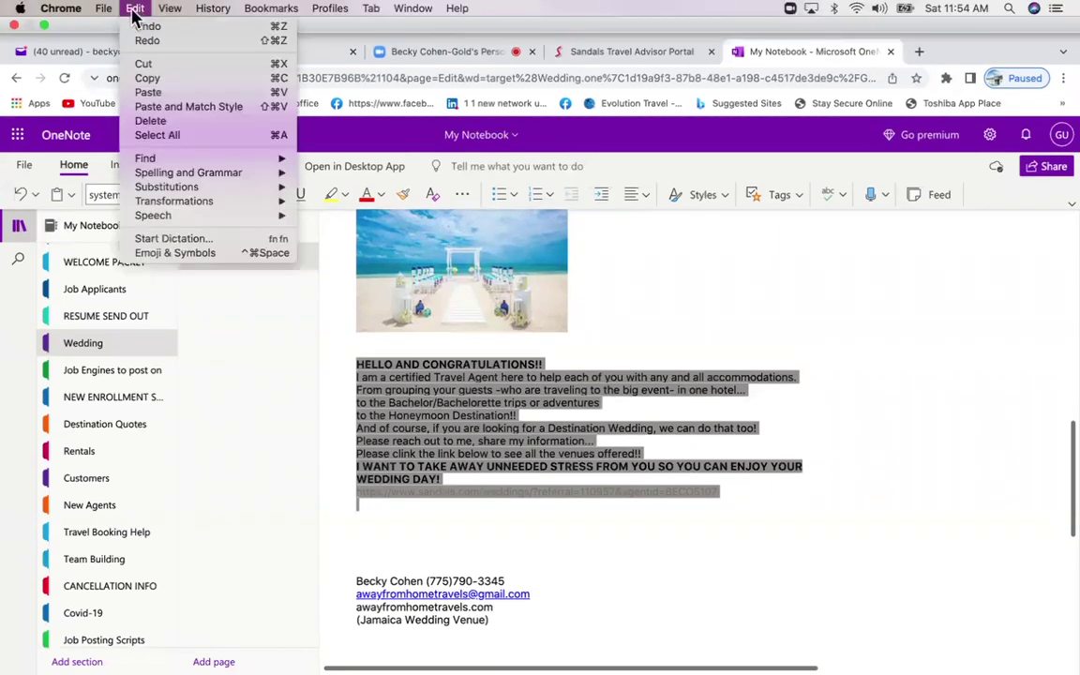
pyautogui.click(146, 80)
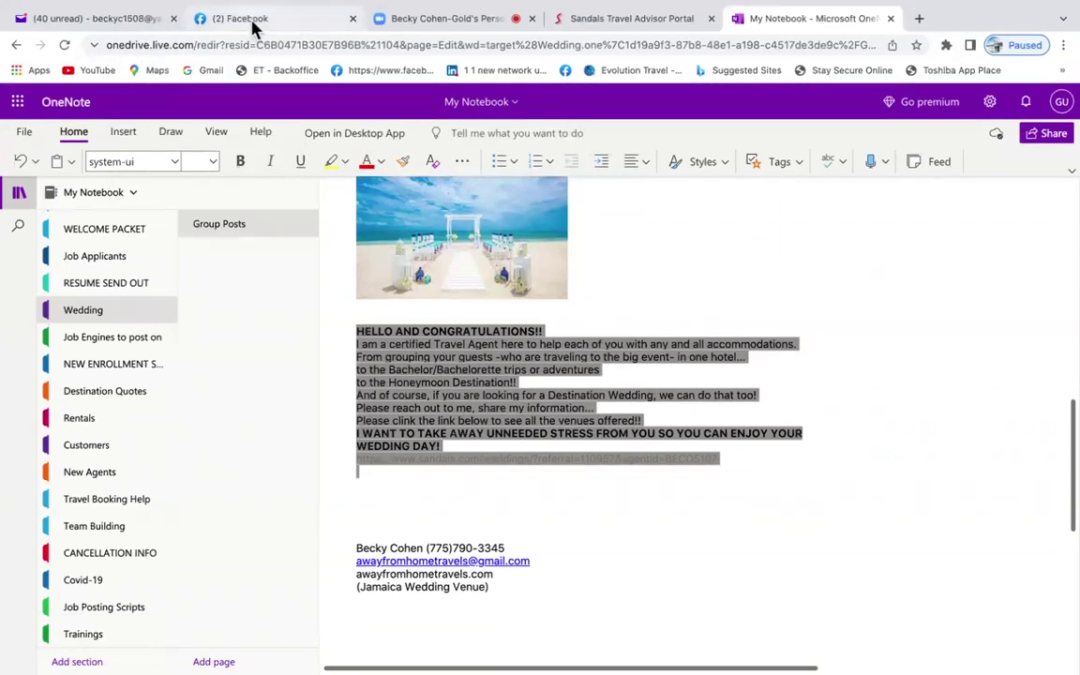
# - In Facebook Groups, open the Membership list from the Groups settings gear
pyautogui.click(251, 23)
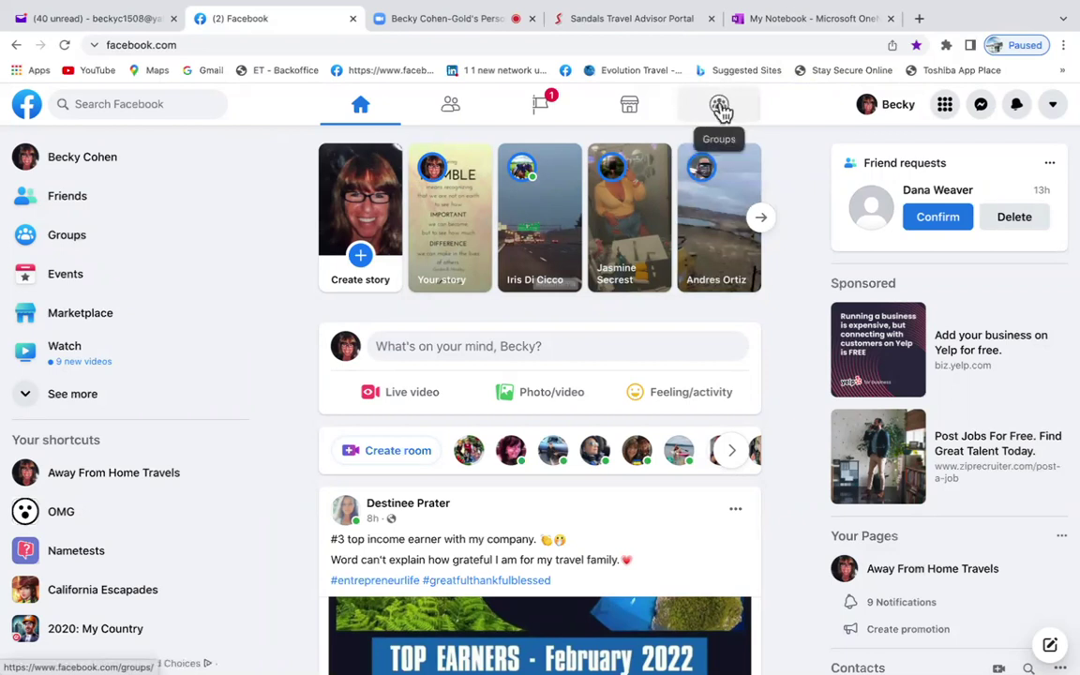
pyautogui.click(721, 111)
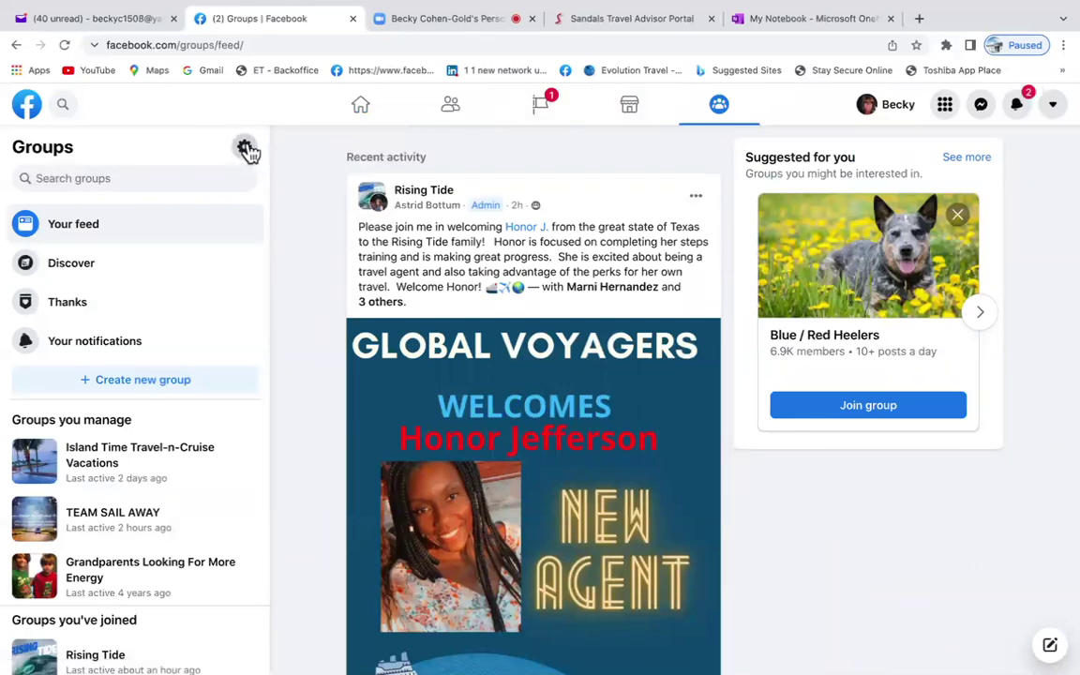
pyautogui.click(244, 148)
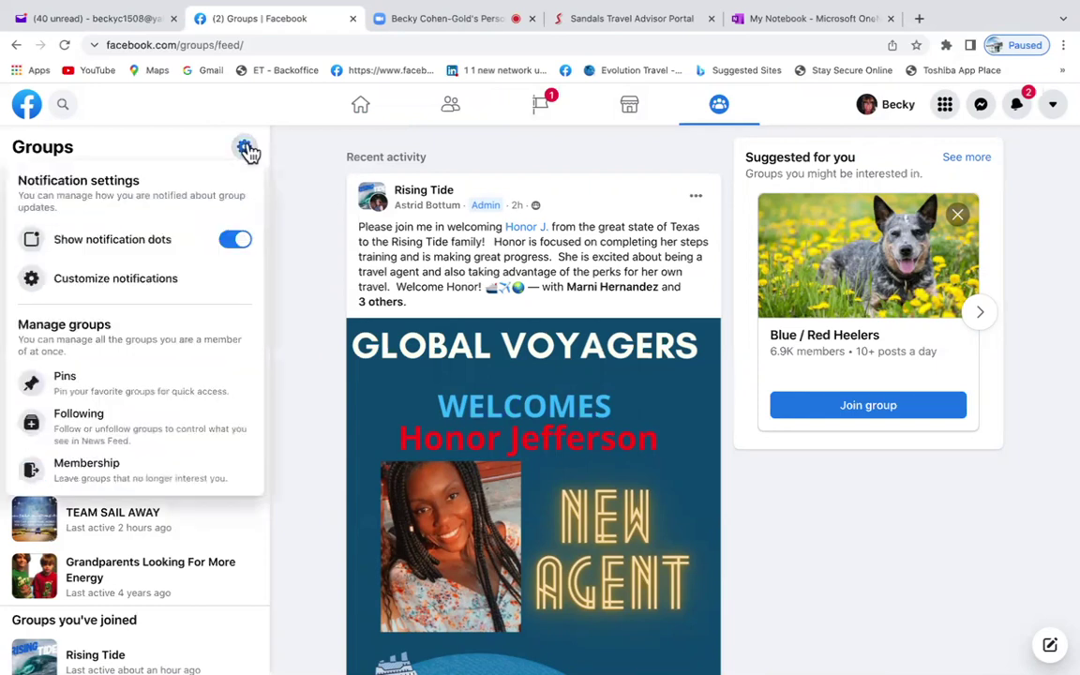
pyautogui.click(97, 469)
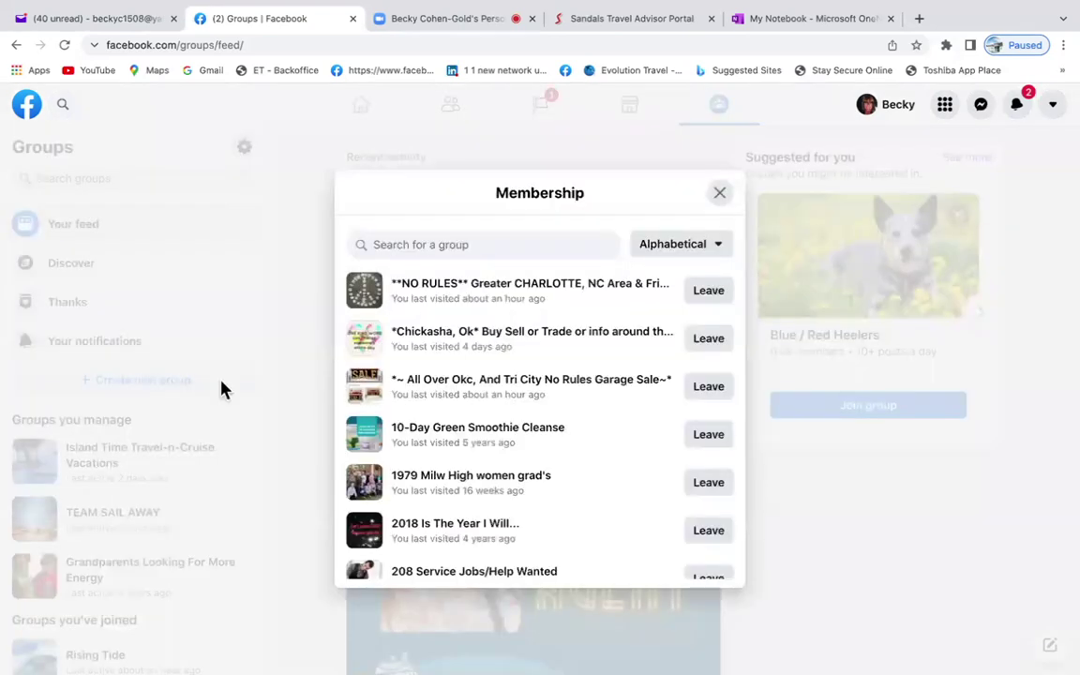
# - Filter joined groups by 'We' and open the Everything wedding related Minnesota group
pyautogui.click(409, 245)
pyautogui.write('We')
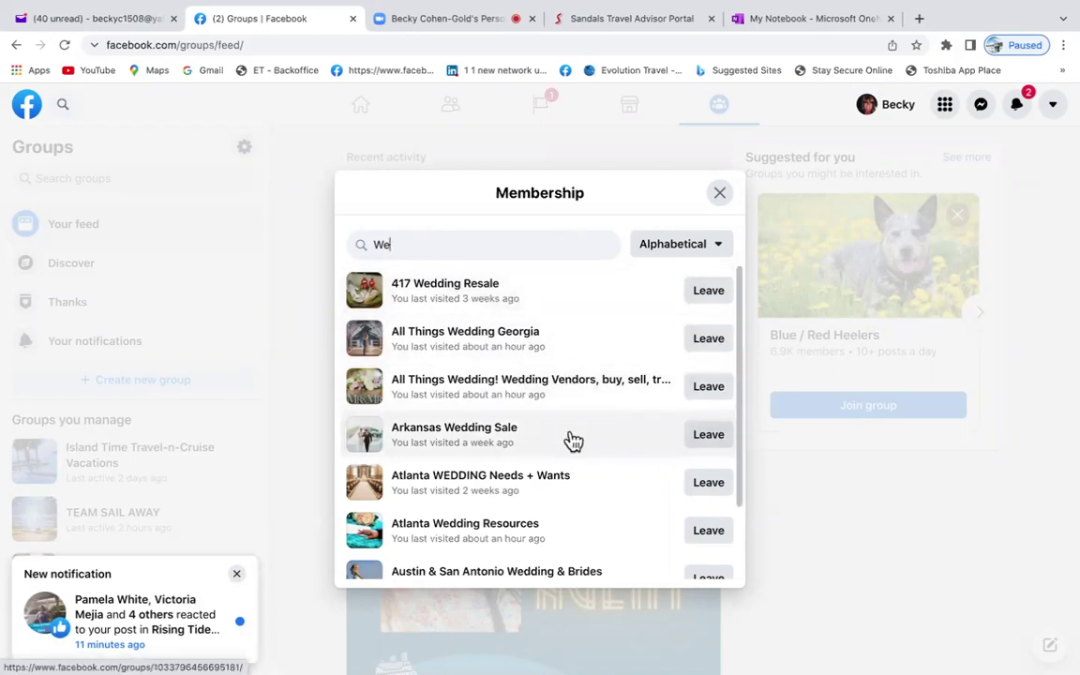
pyautogui.scroll(-1, 571, 441)
pyautogui.scroll(-3, 573, 441)
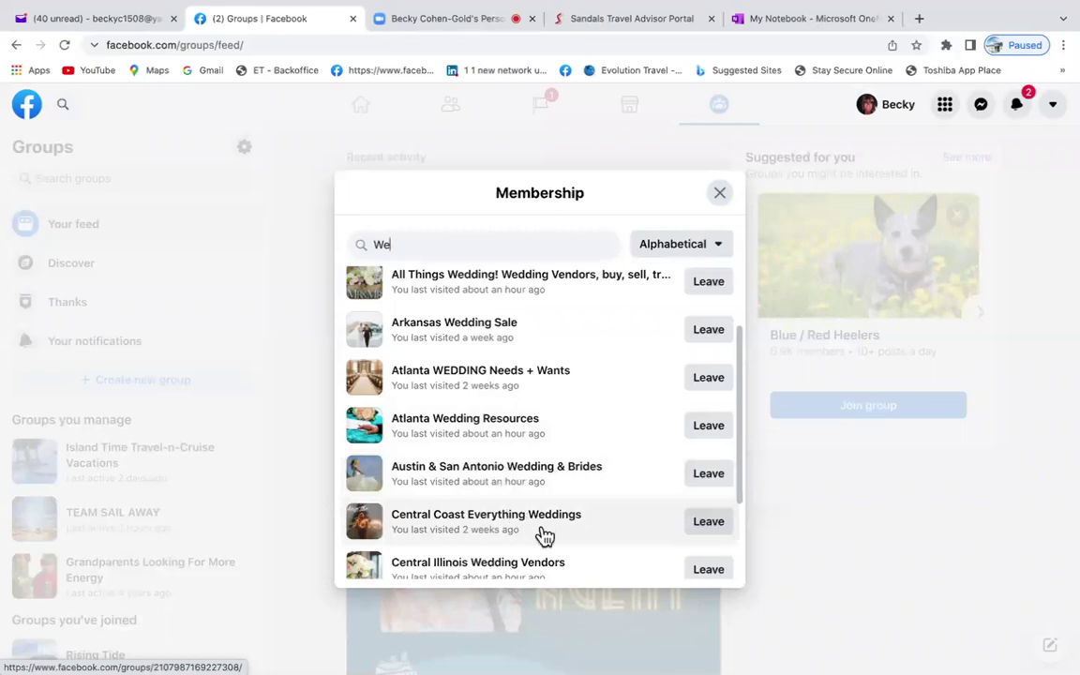
pyautogui.scroll(-1, 544, 534)
pyautogui.scroll(-7, 544, 534)
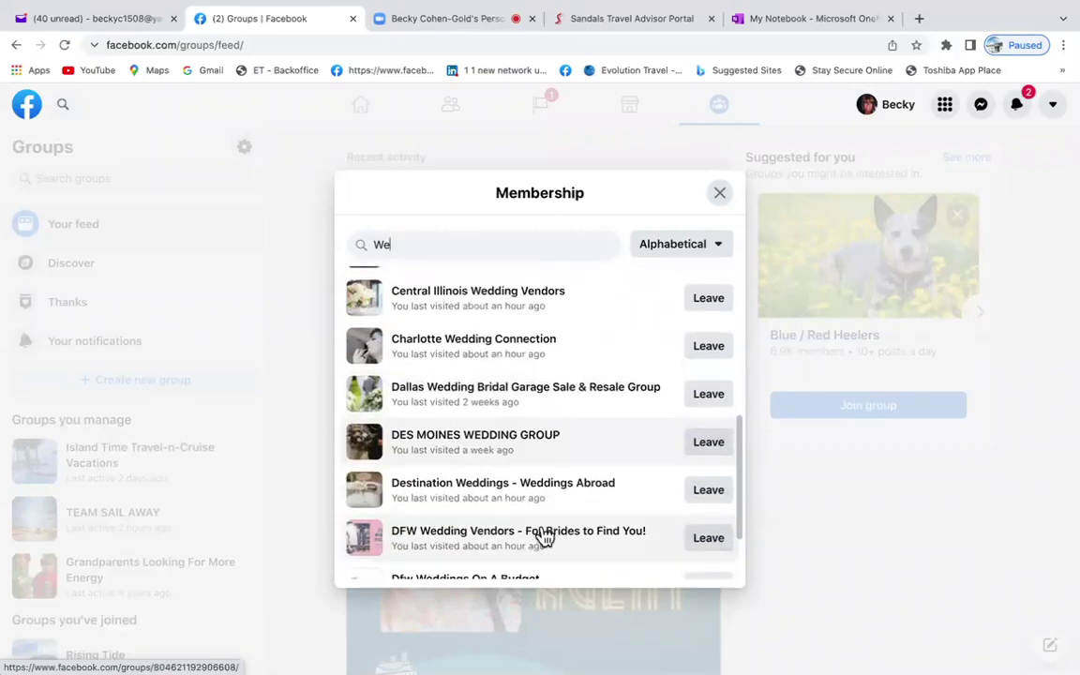
pyautogui.scroll(-5, 545, 535)
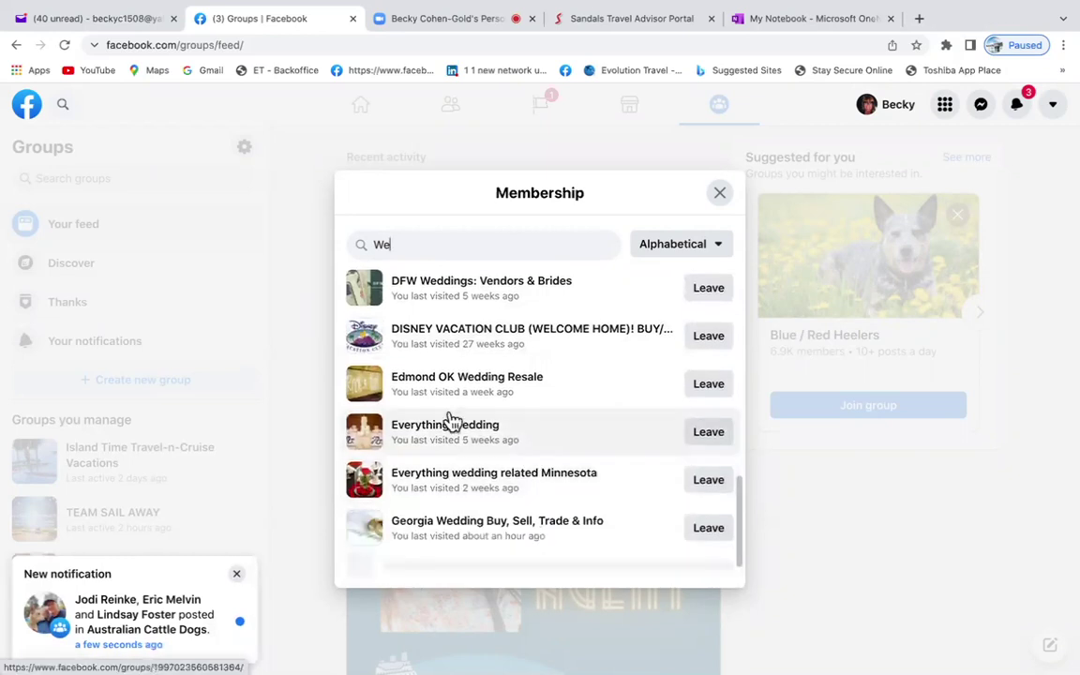
pyautogui.scroll(-2, 511, 502)
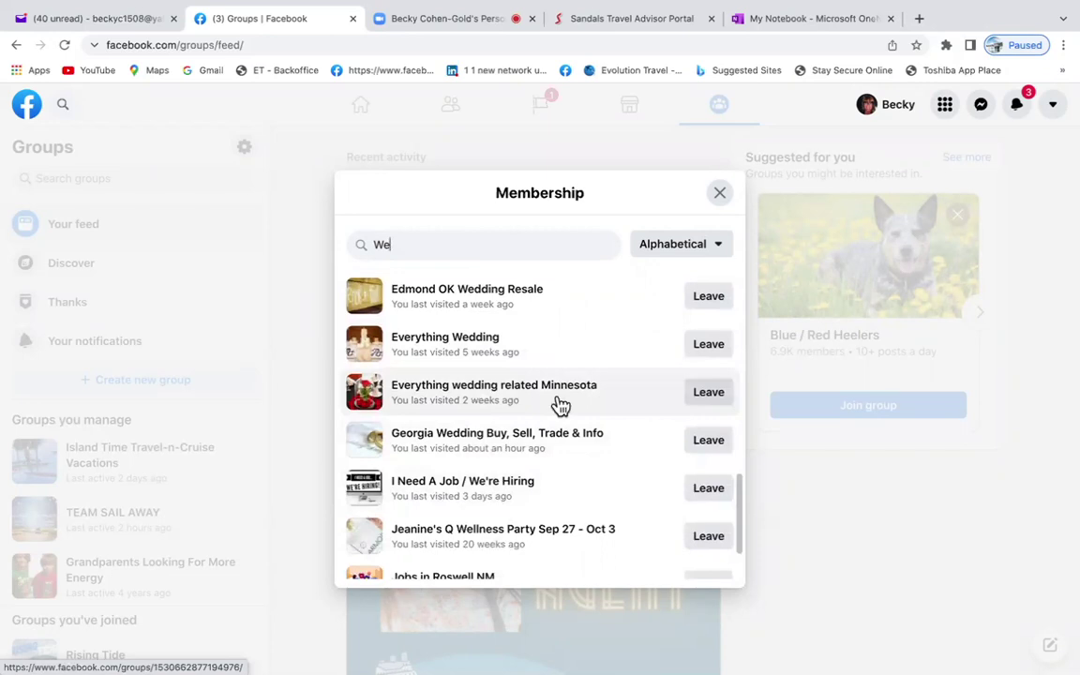
pyautogui.click(474, 403)
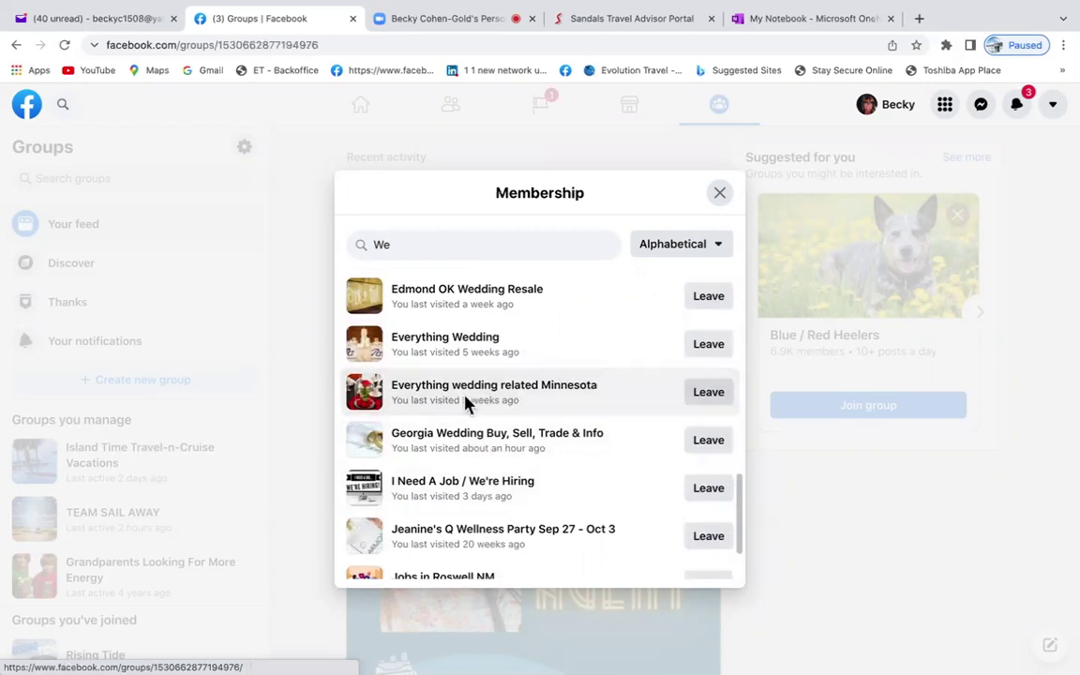
# - Start a new post in the group's Discussion section and paste the wedding-travel message
pyautogui.scroll(-1, 480, 453)
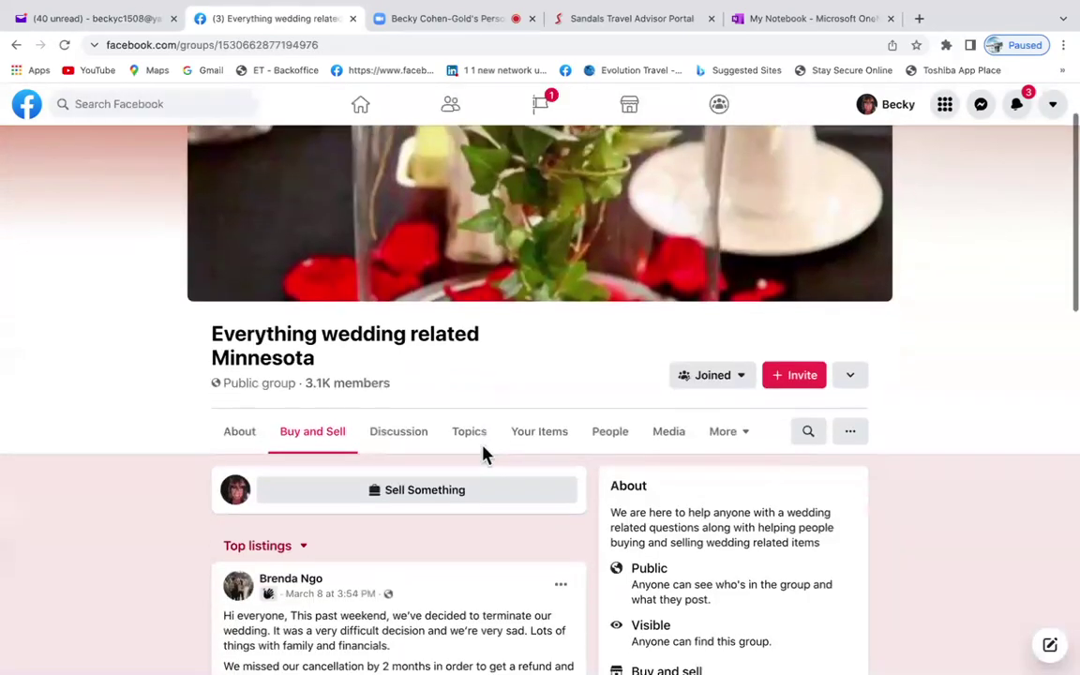
pyautogui.scroll(-2, 482, 453)
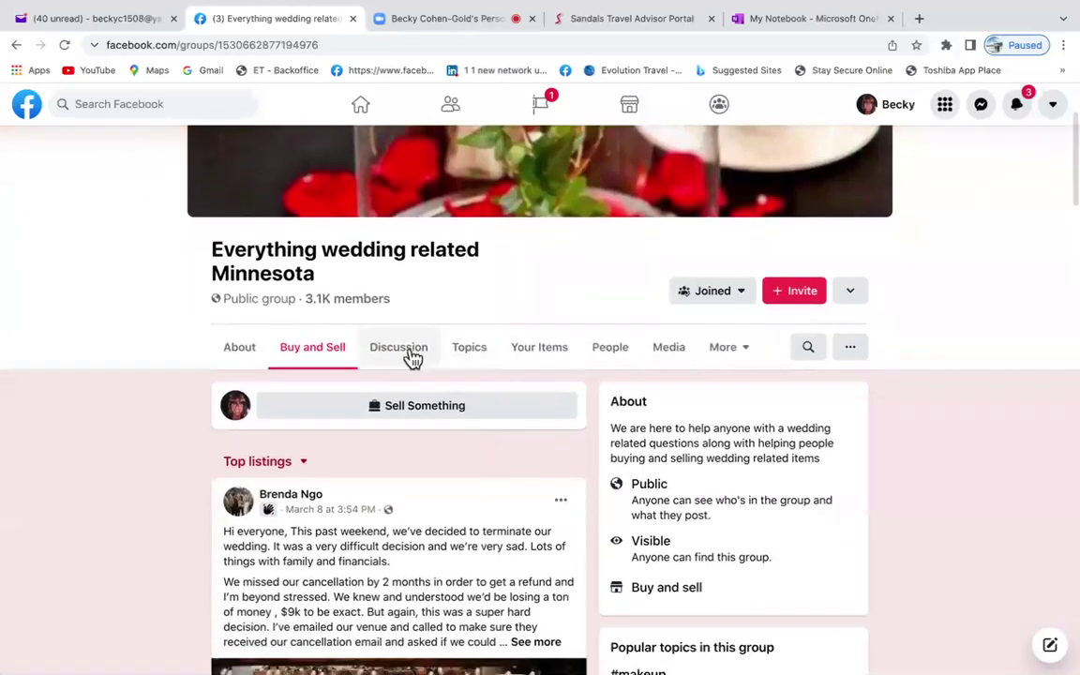
pyautogui.click(411, 357)
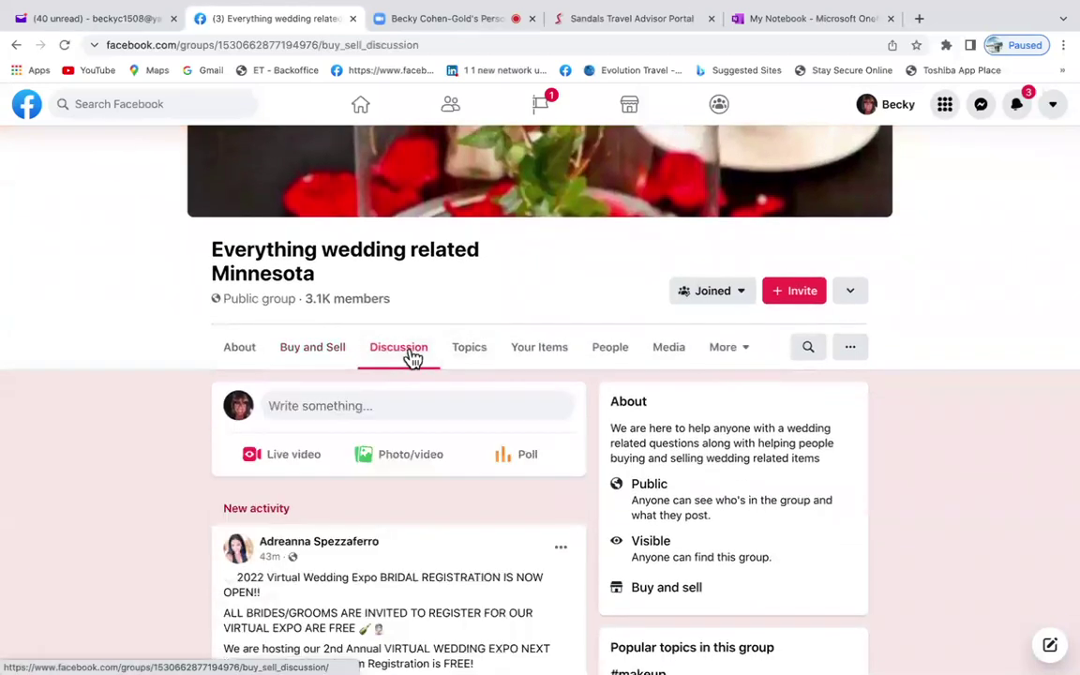
pyautogui.click(359, 416)
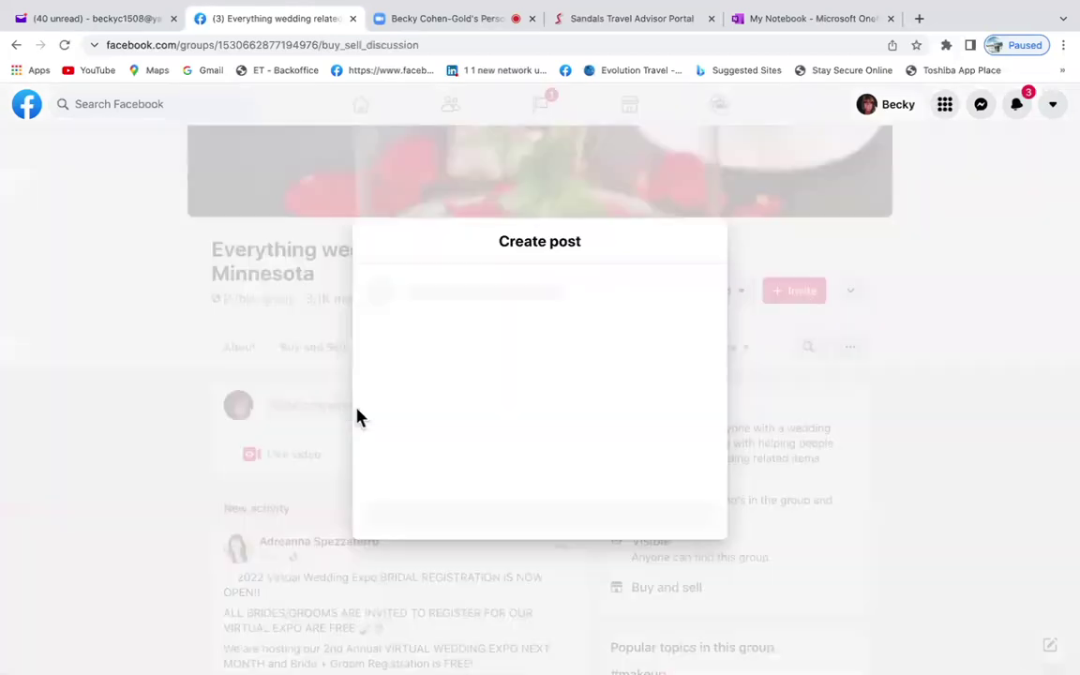
pyautogui.click(136, 9)
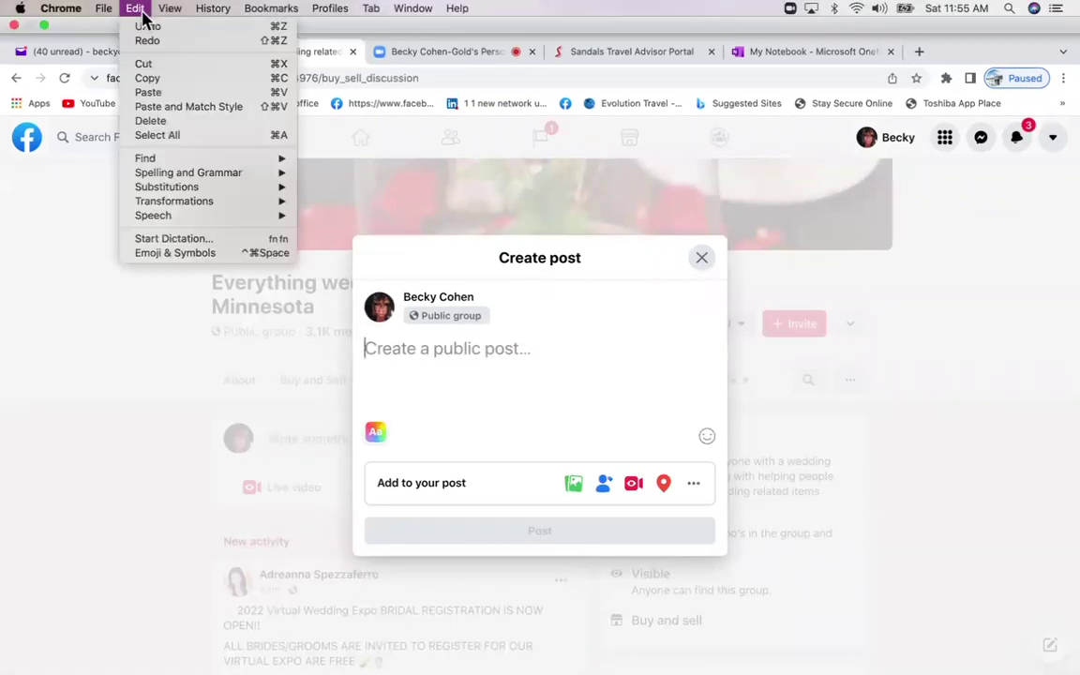
pyautogui.click(149, 92)
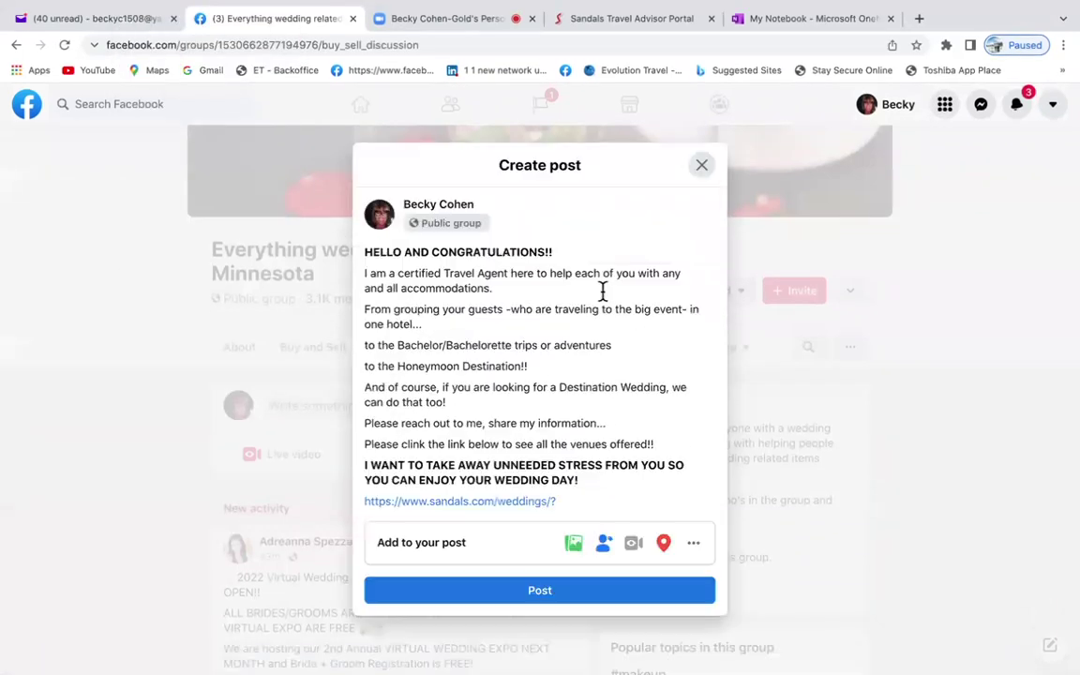
# - Check the Sandals weddings link preview and publish the post to the group
pyautogui.scroll(-10, 544, 405)
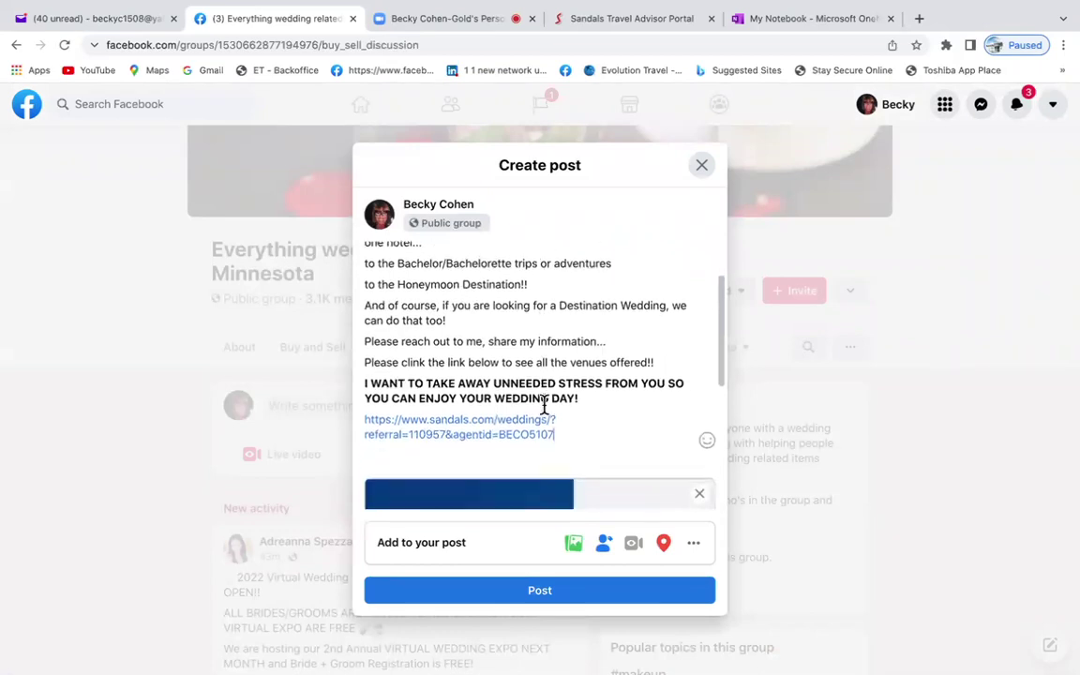
pyautogui.scroll(10, 544, 405)
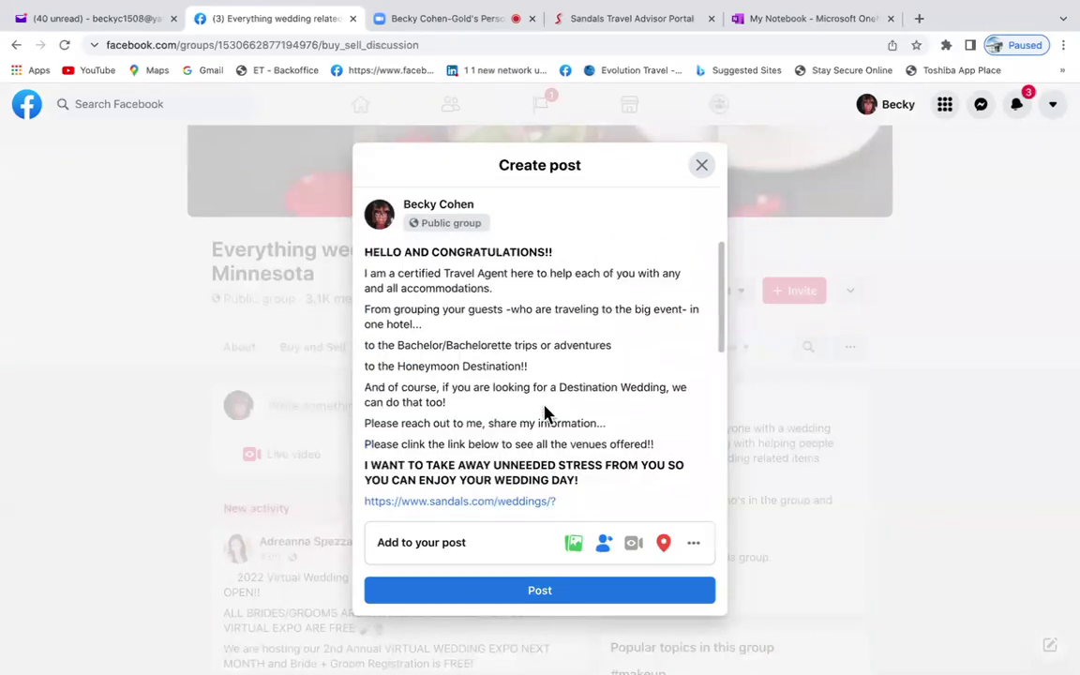
pyautogui.click(465, 594)
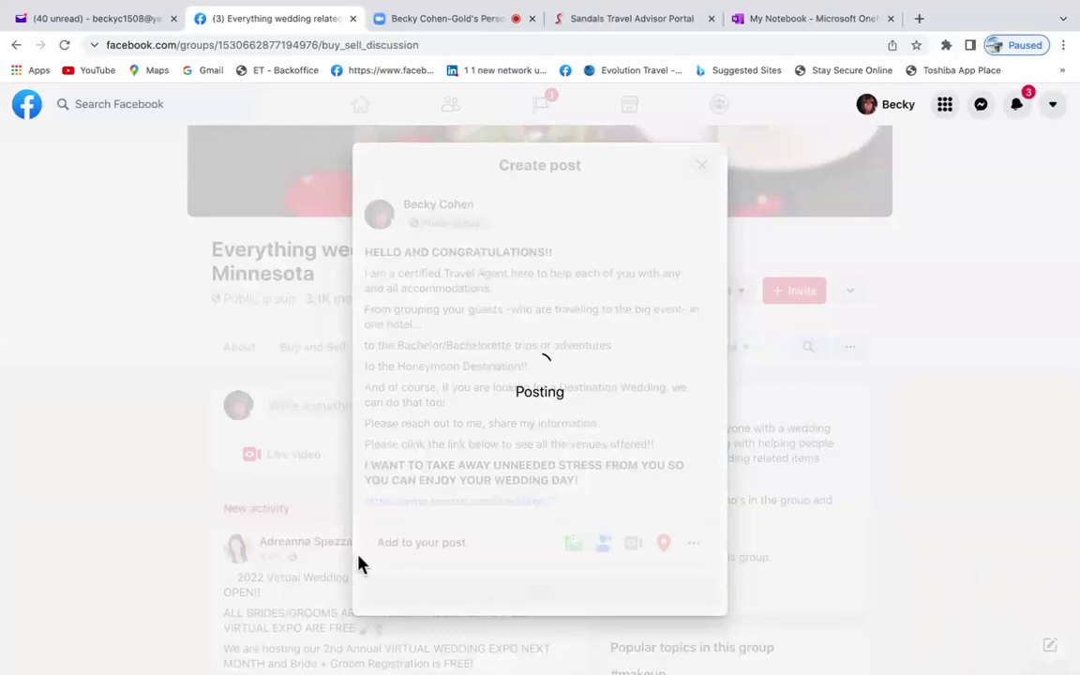
pyautogui.scroll(-3, 418, 586)
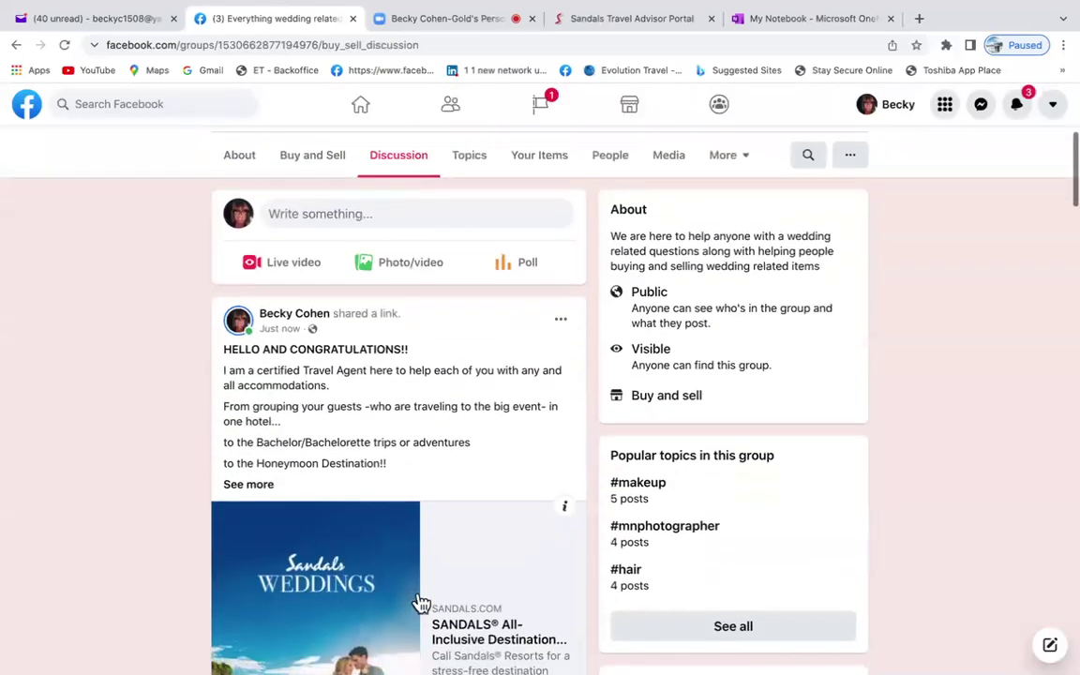
pyautogui.scroll(-3, 419, 601)
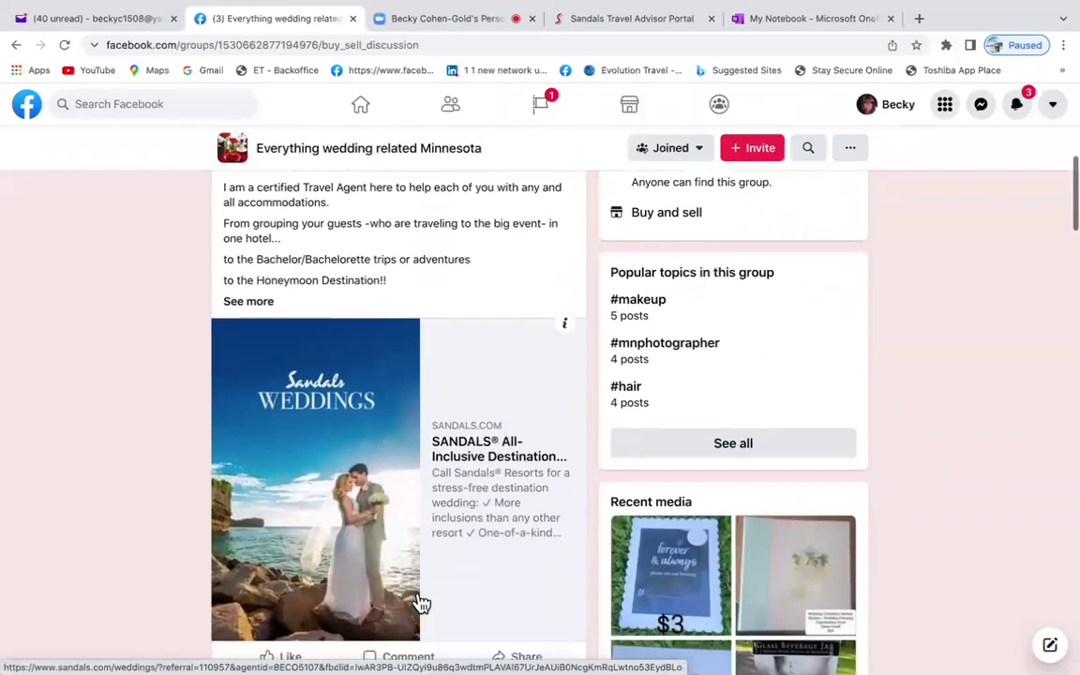
pyautogui.scroll(-1, 419, 602)
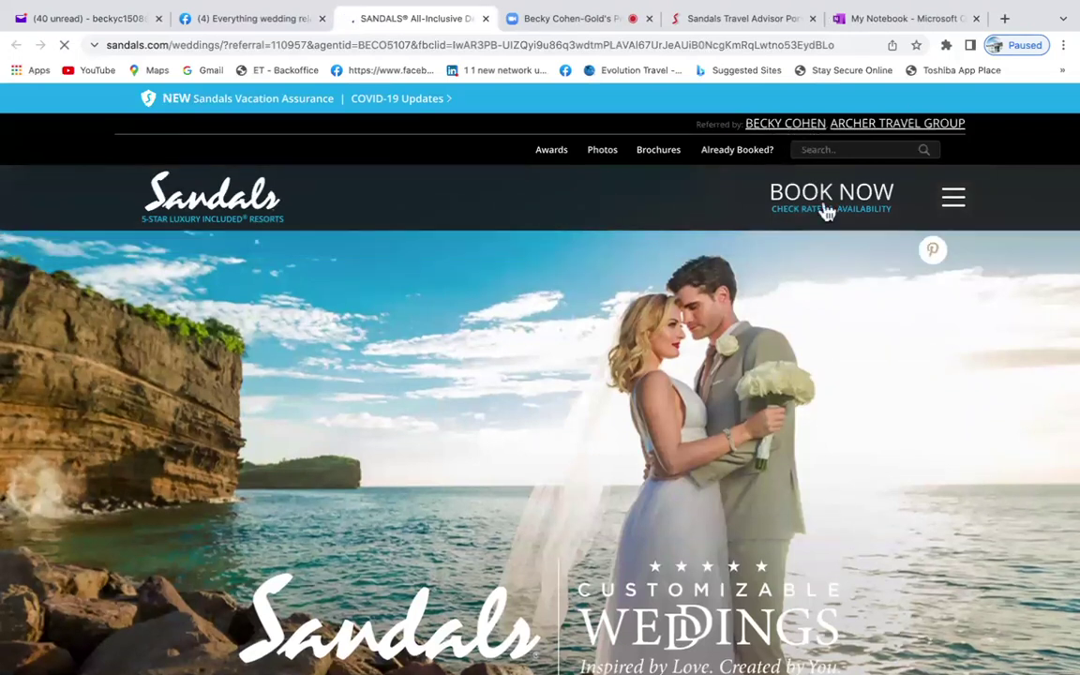
# - Scroll the Sandals weddings page down to the footer's travel advisor booking details
pyautogui.scroll(-3, 684, 323)
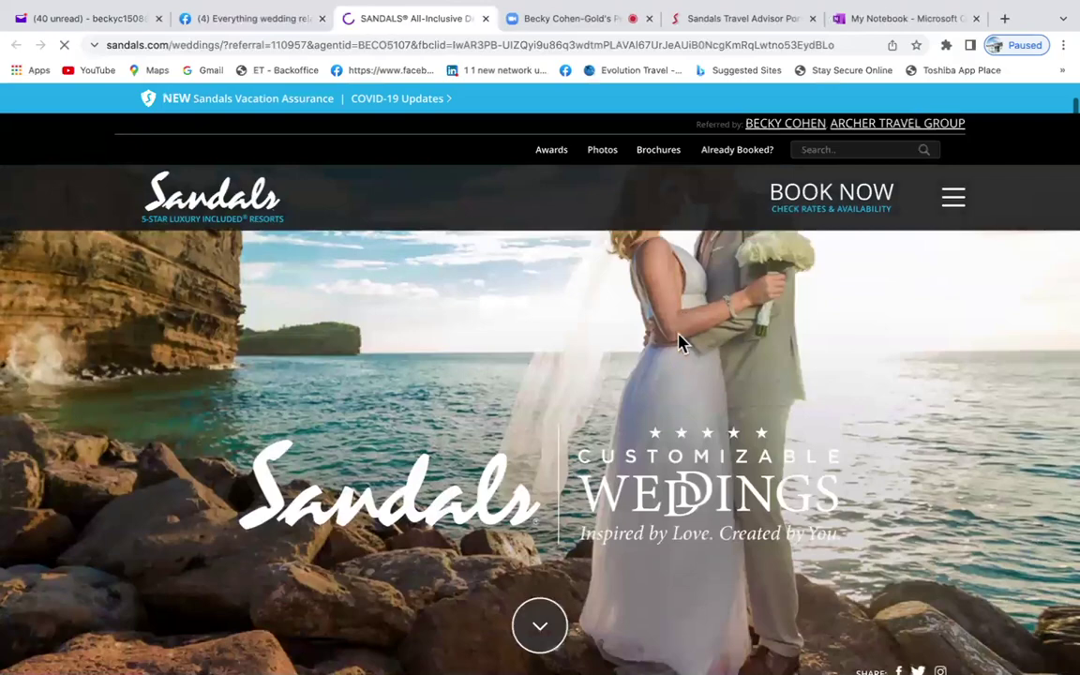
pyautogui.scroll(-2, 679, 343)
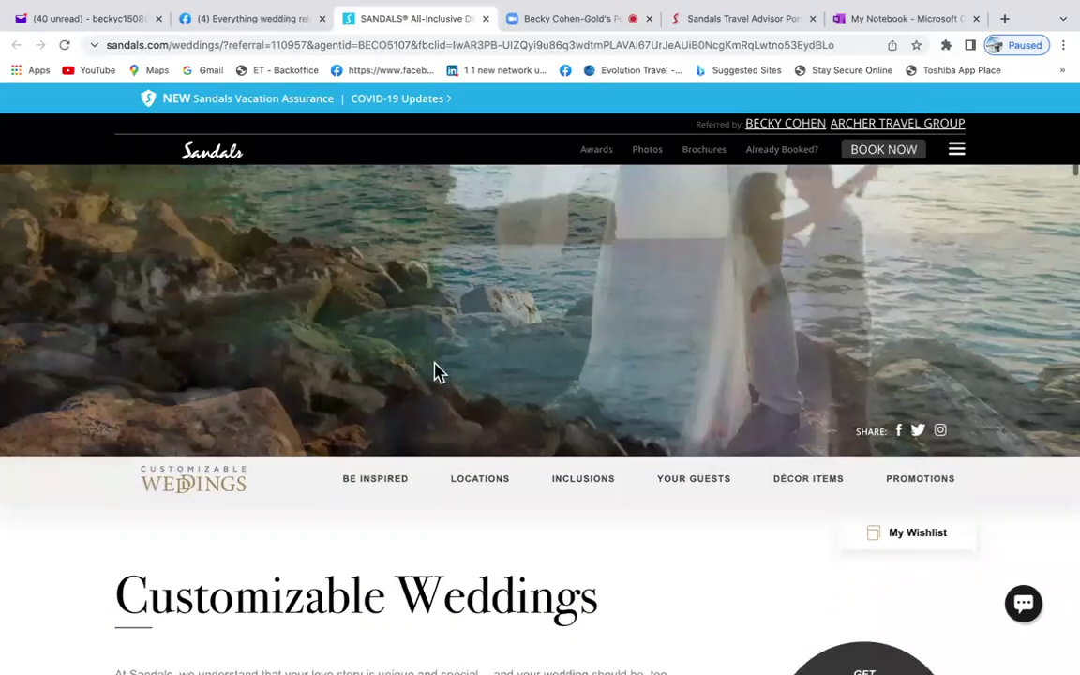
pyautogui.scroll(-4, 573, 523)
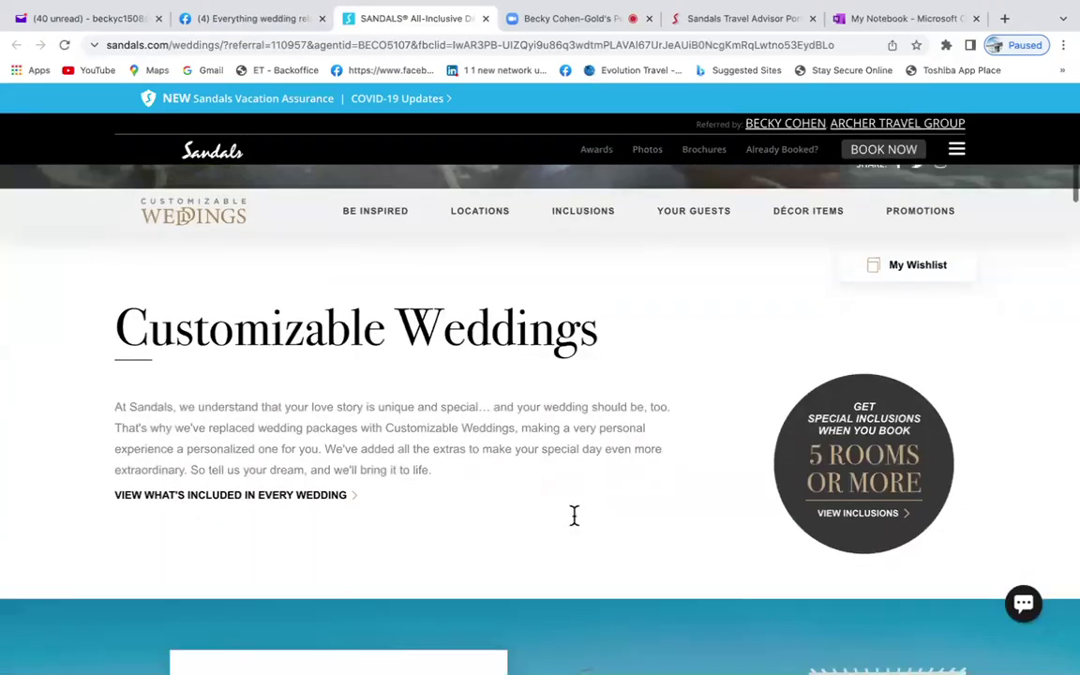
pyautogui.scroll(-4, 574, 523)
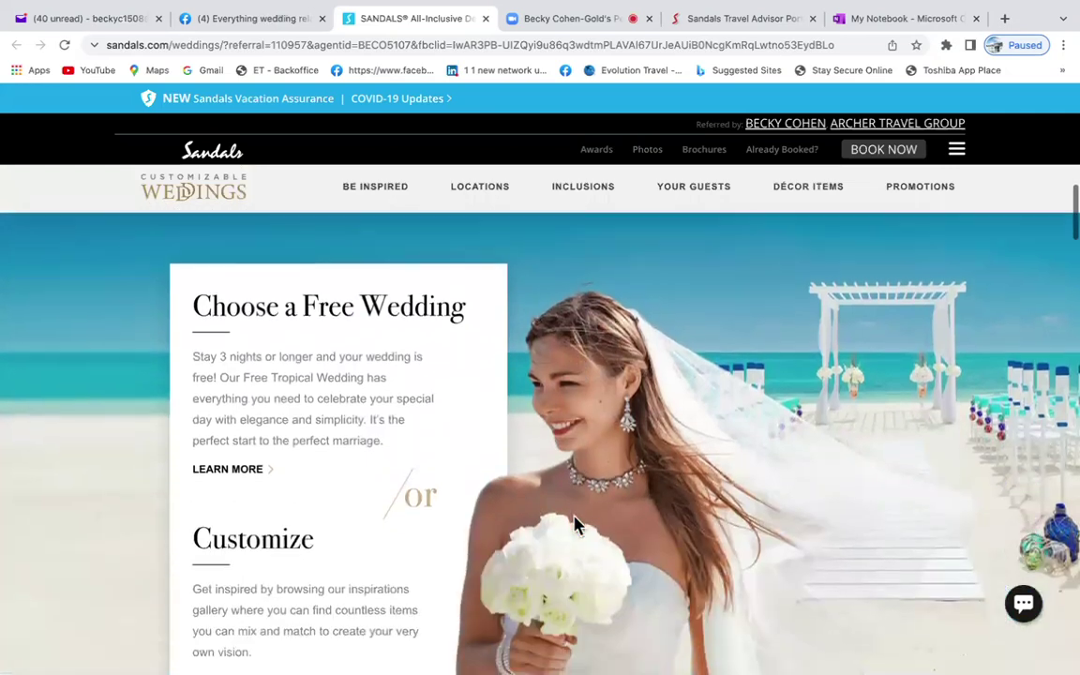
pyautogui.scroll(-3, 575, 525)
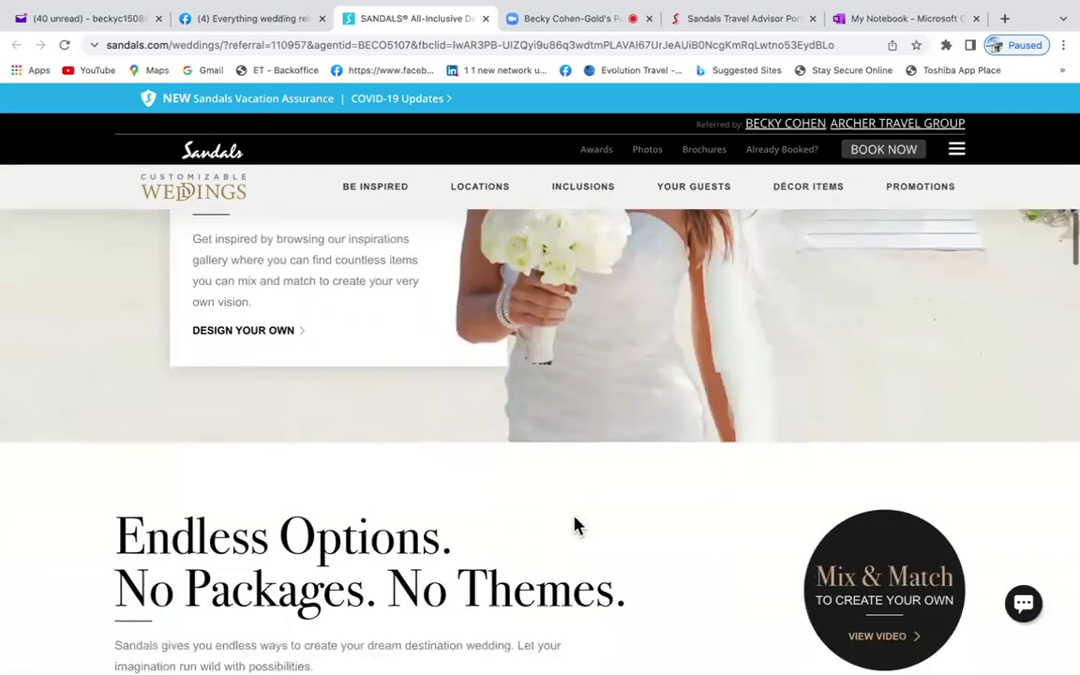
pyautogui.scroll(-4, 573, 515)
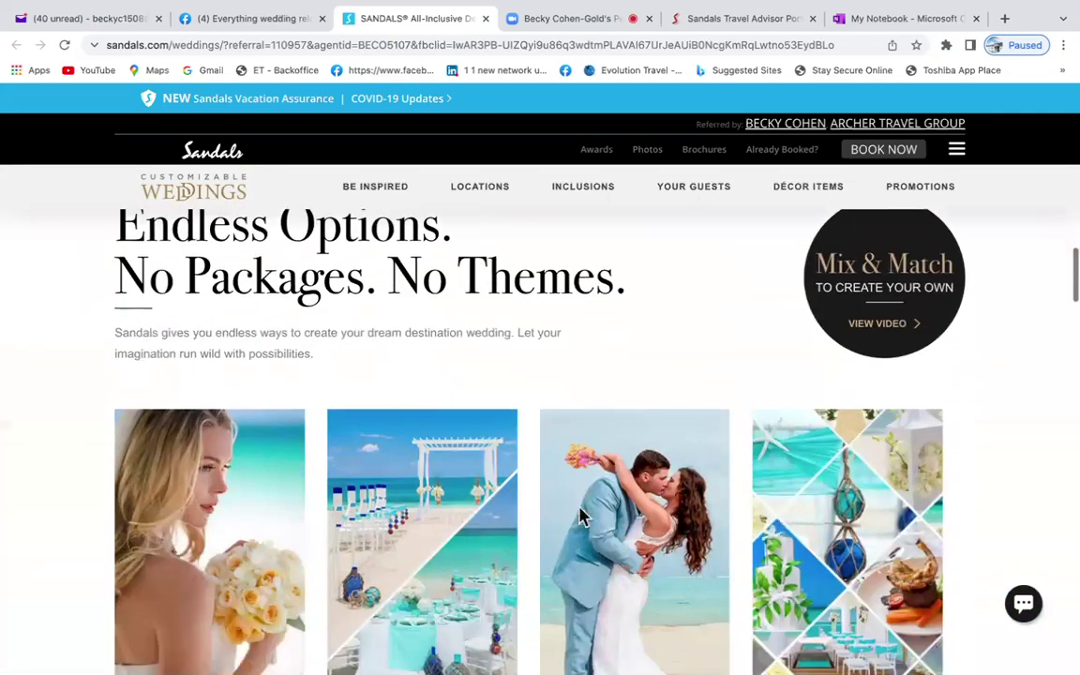
pyautogui.scroll(-4, 580, 513)
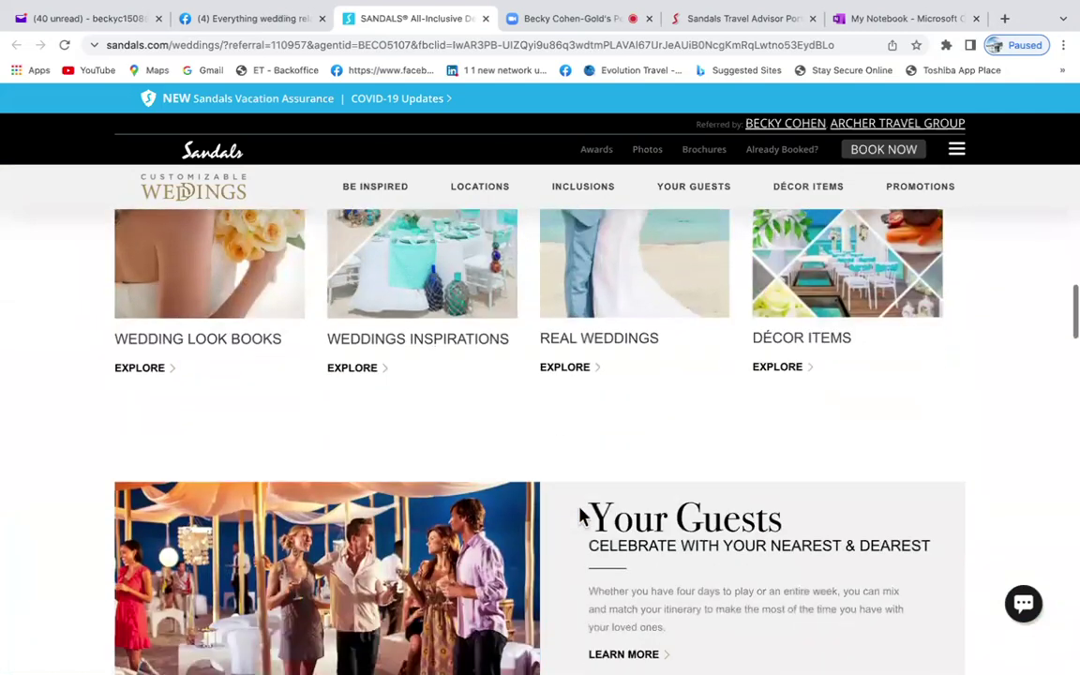
pyautogui.scroll(-4, 580, 516)
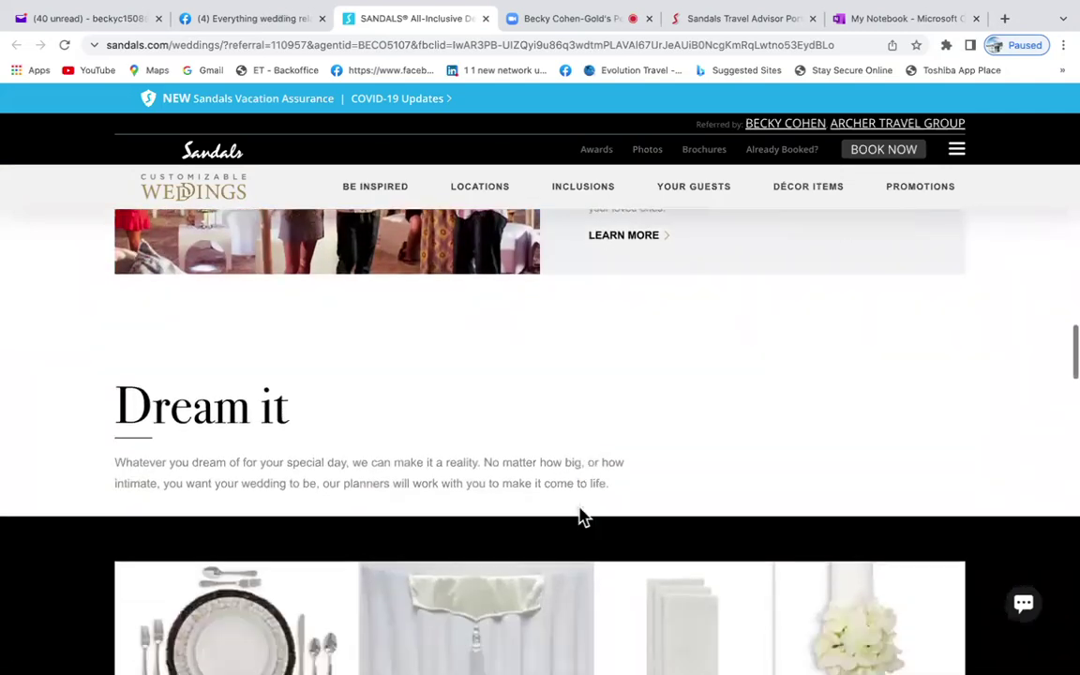
pyautogui.scroll(-4, 579, 514)
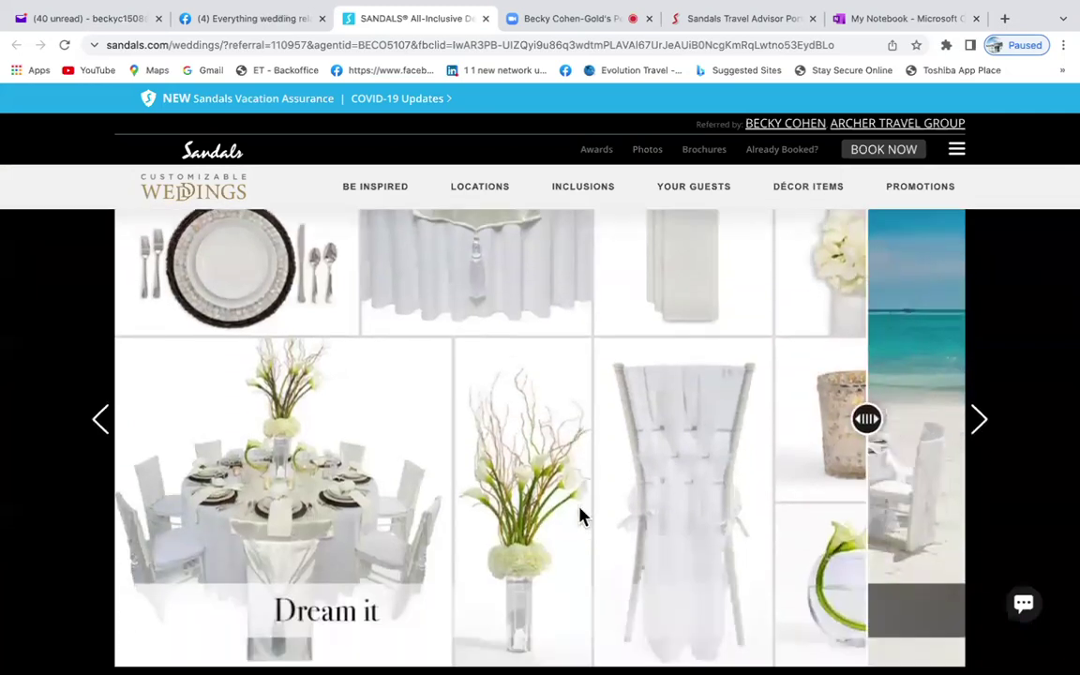
pyautogui.scroll(-4, 579, 515)
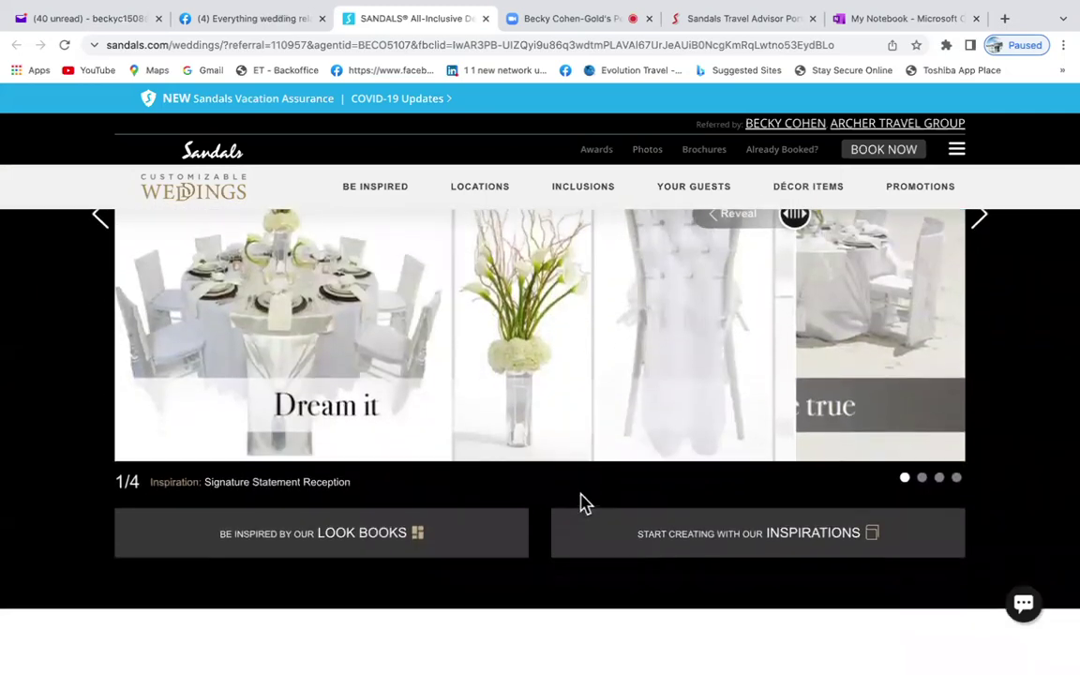
pyautogui.scroll(-4, 582, 504)
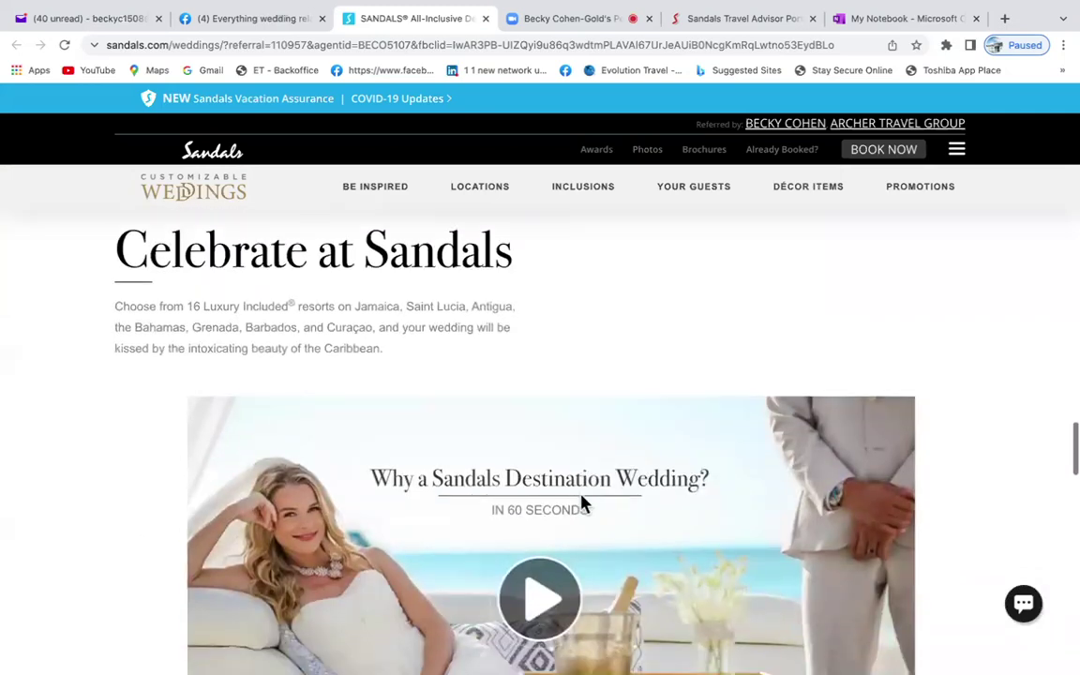
pyautogui.scroll(-3, 581, 504)
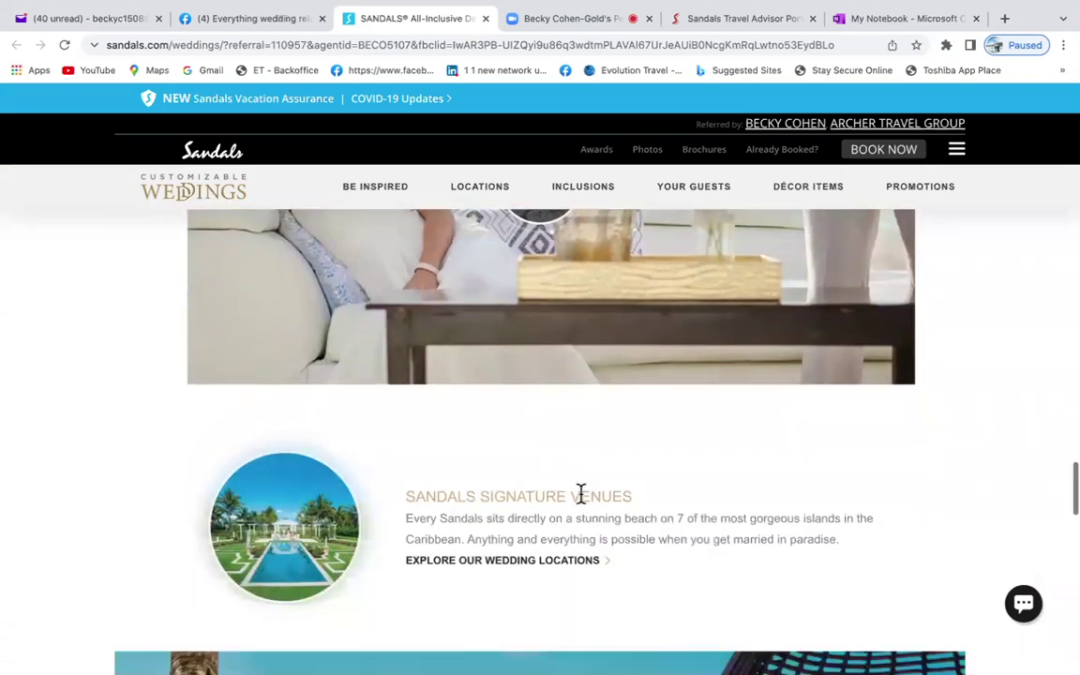
pyautogui.scroll(-5, 582, 504)
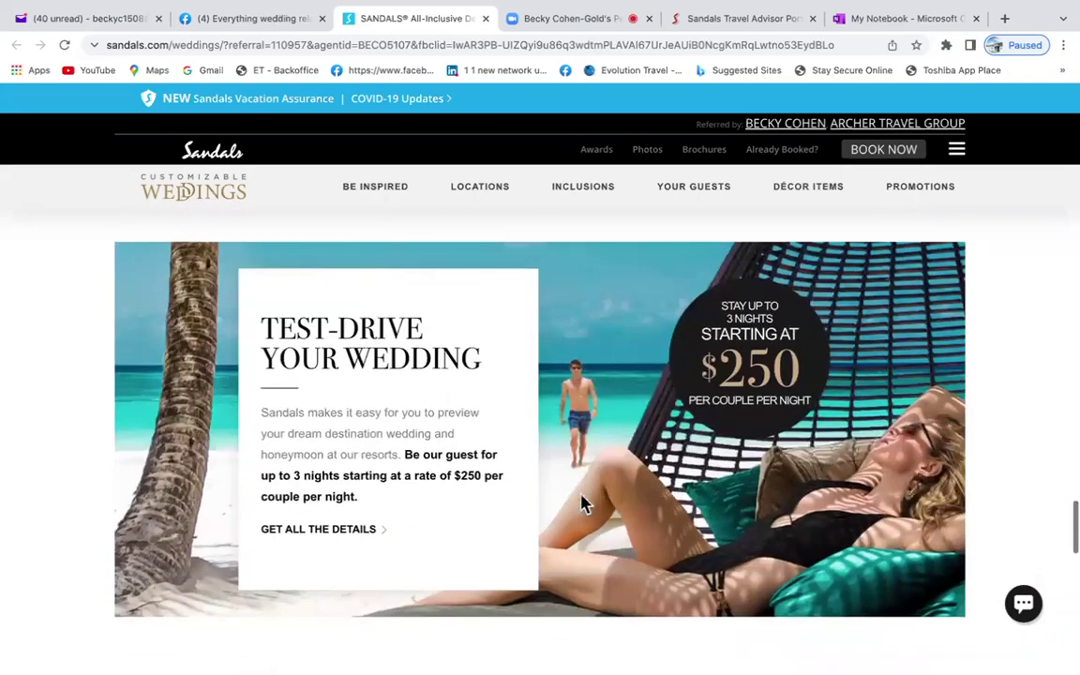
pyautogui.scroll(-4, 581, 503)
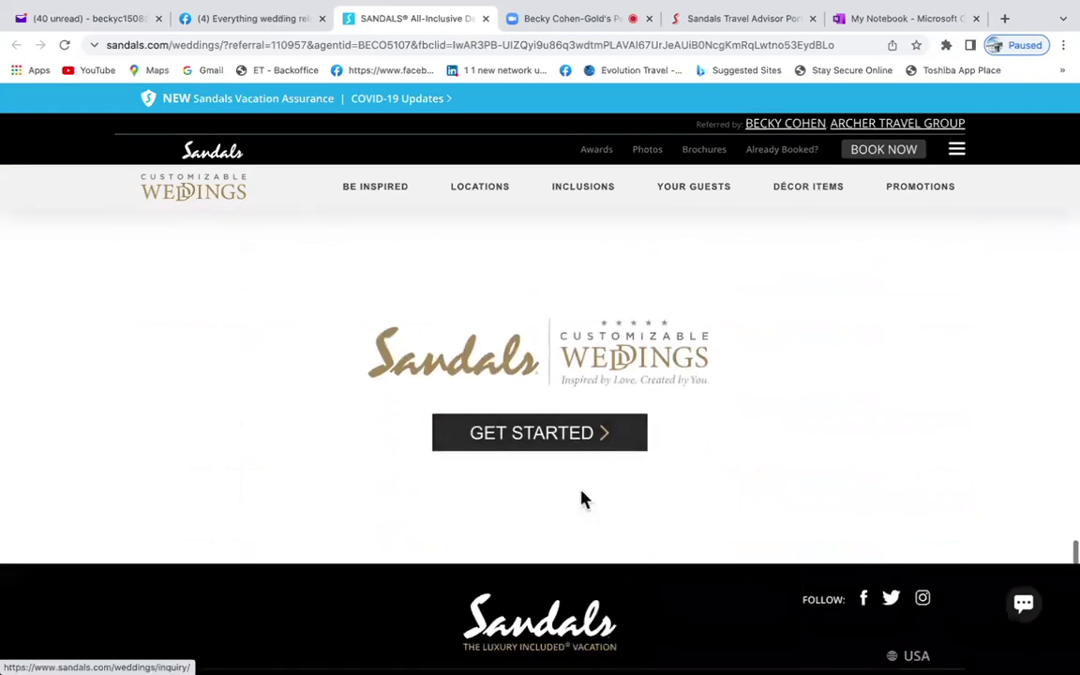
pyautogui.scroll(-2, 581, 503)
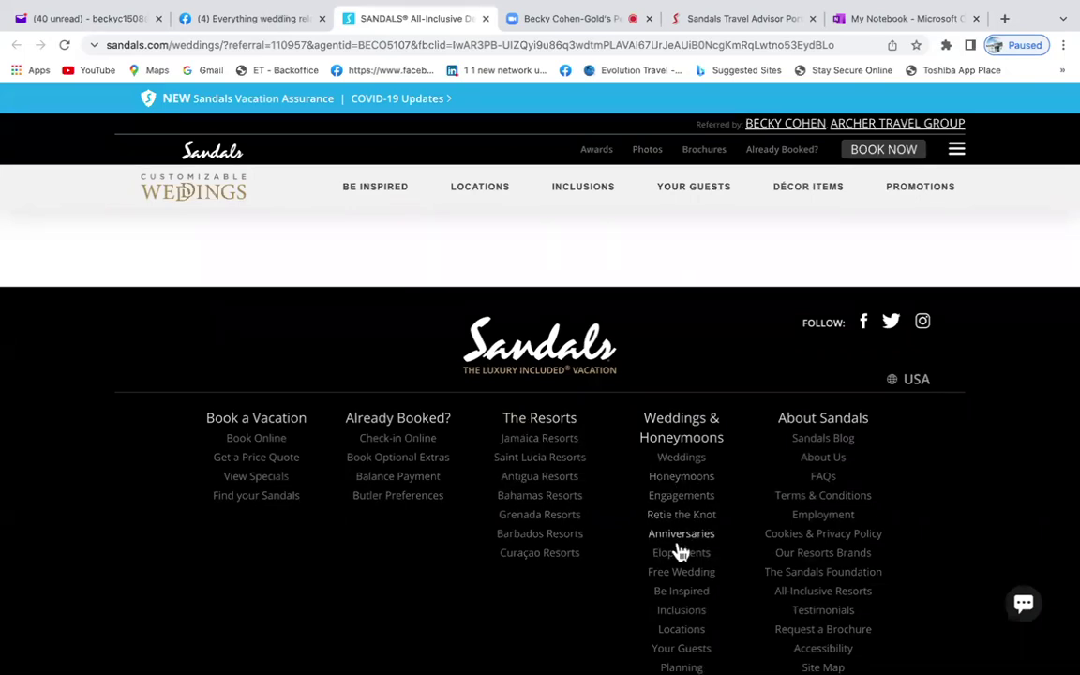
pyautogui.scroll(-1, 606, 574)
pyautogui.scroll(-2, 606, 574)
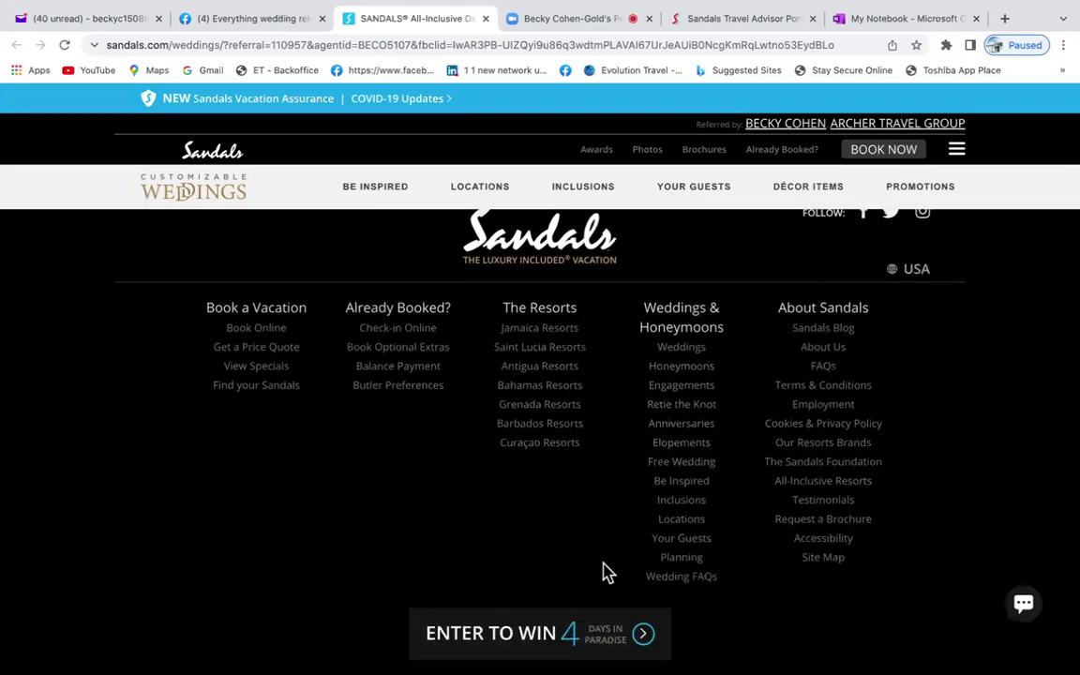
pyautogui.scroll(-4, 619, 570)
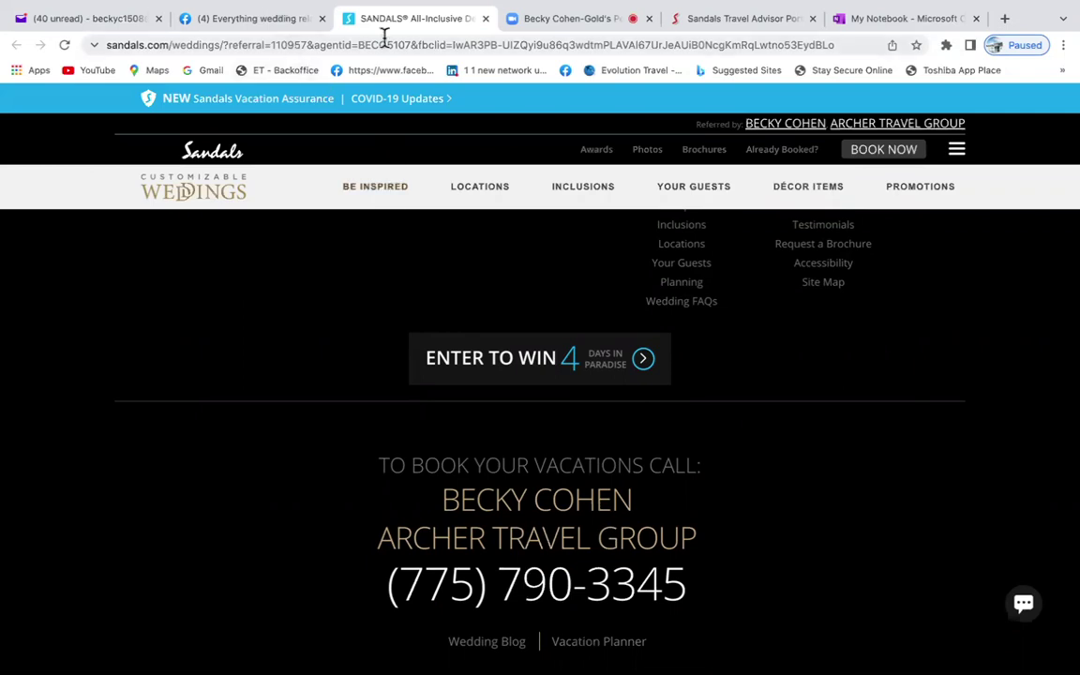
# - Return to Facebook's groups feed and reopen the Groups Membership list
pyautogui.click(281, 19)
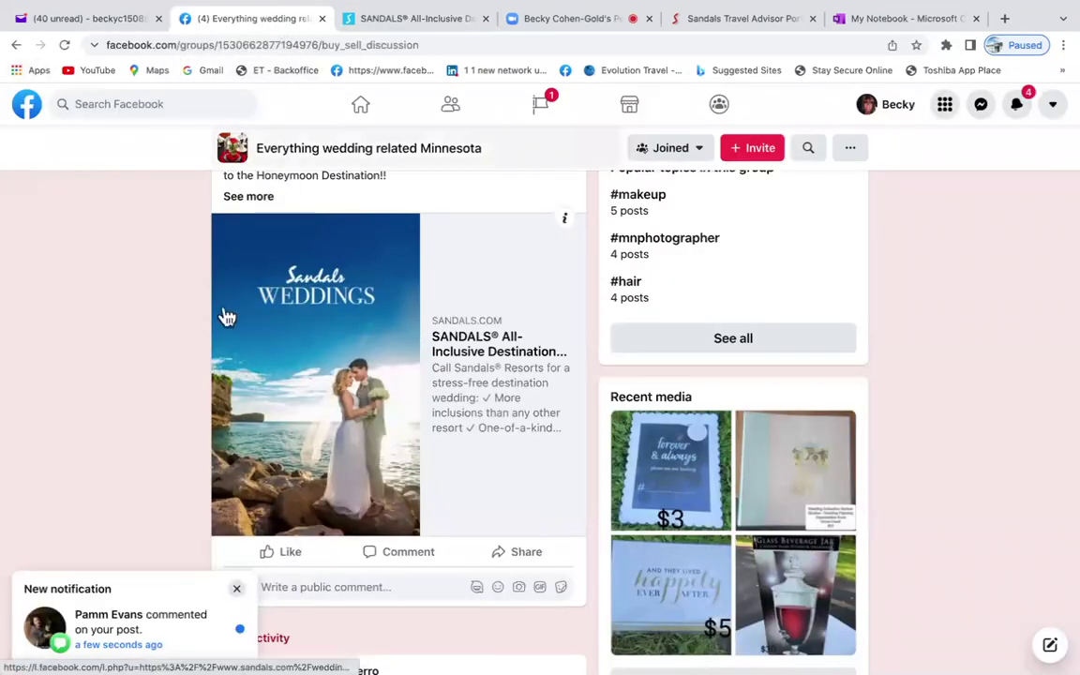
pyautogui.scroll(7, 405, 294)
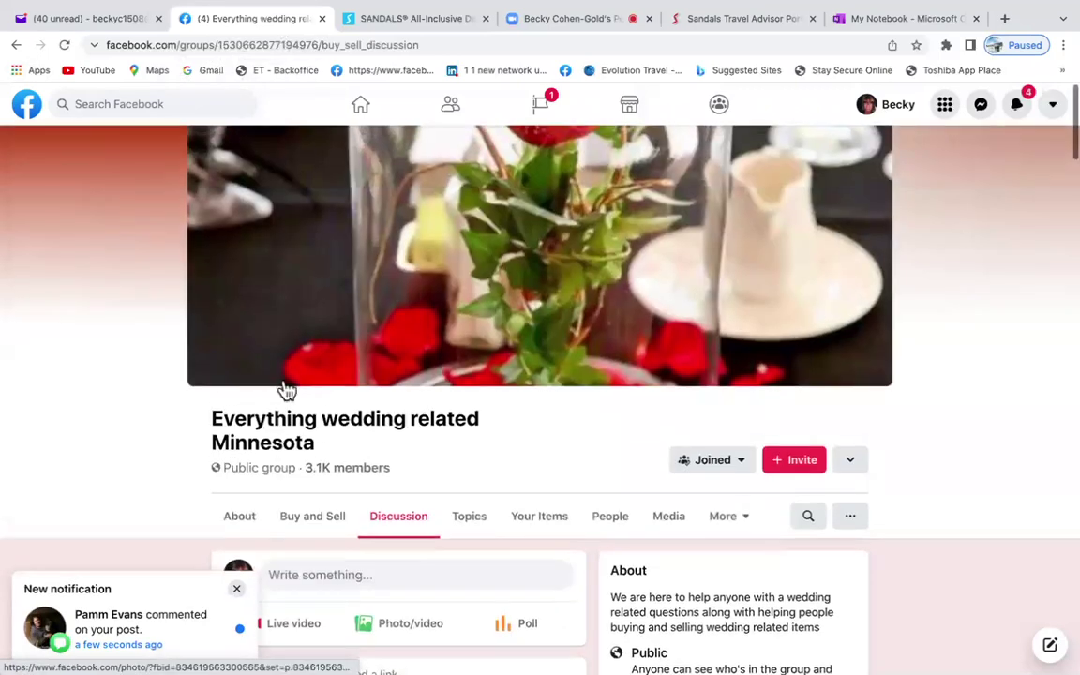
pyautogui.click(236, 589)
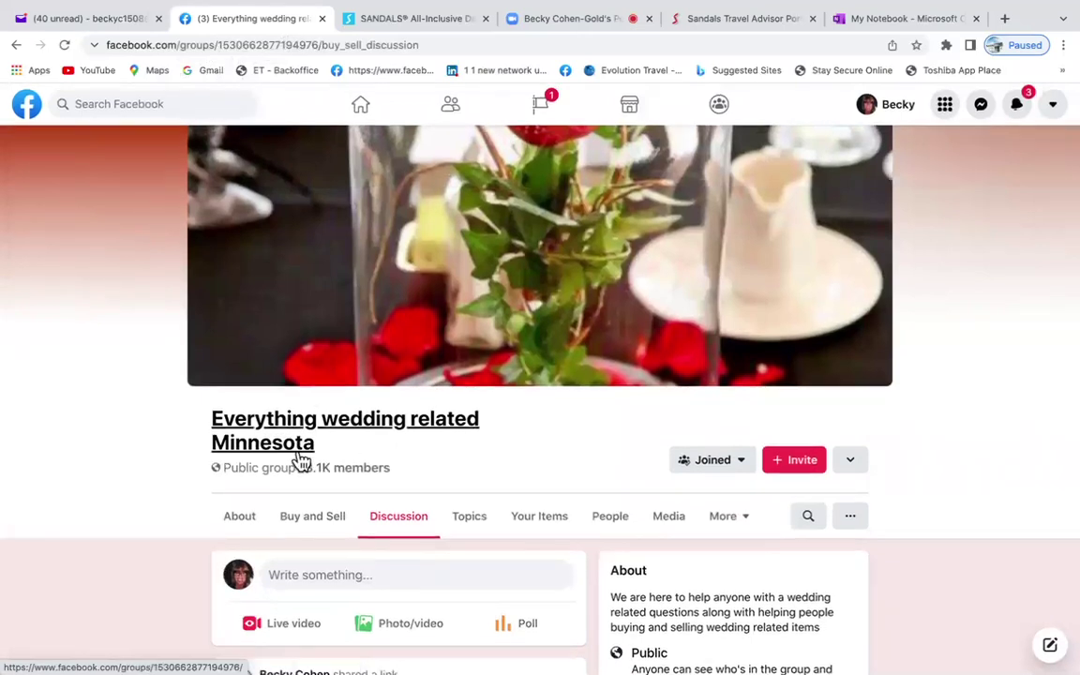
pyautogui.click(16, 45)
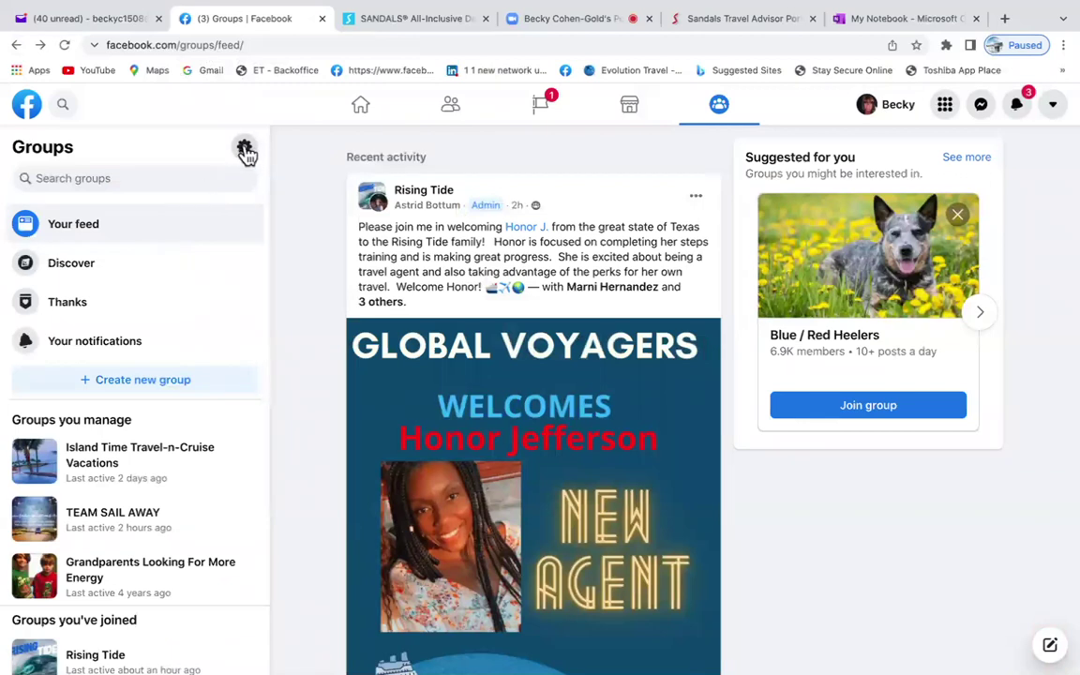
pyautogui.click(244, 149)
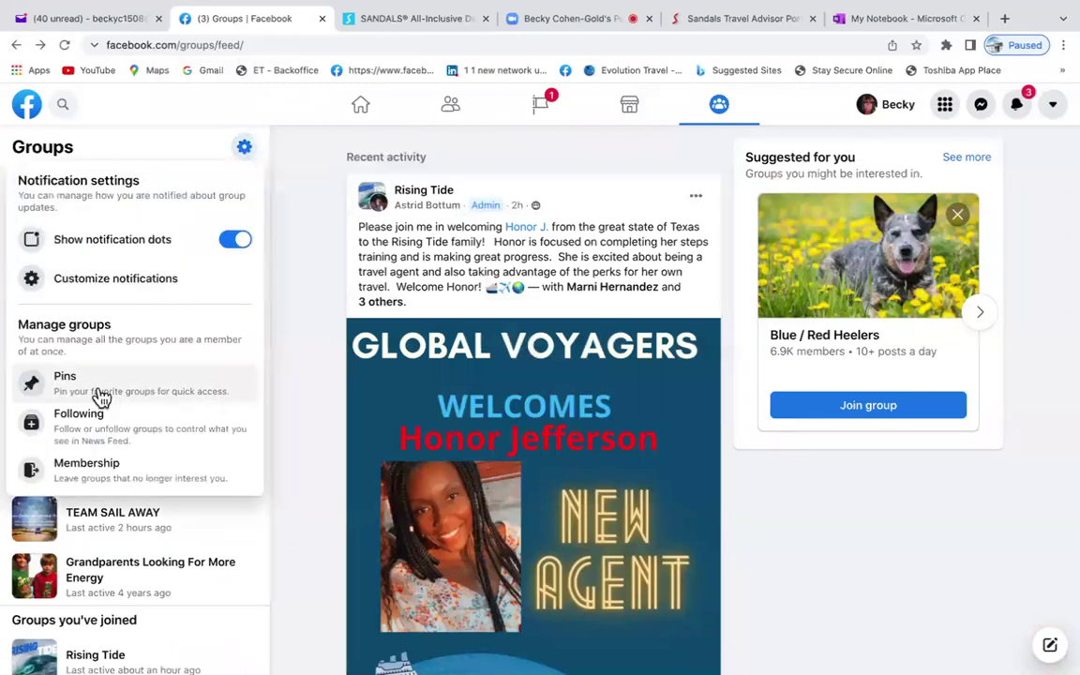
pyautogui.click(89, 468)
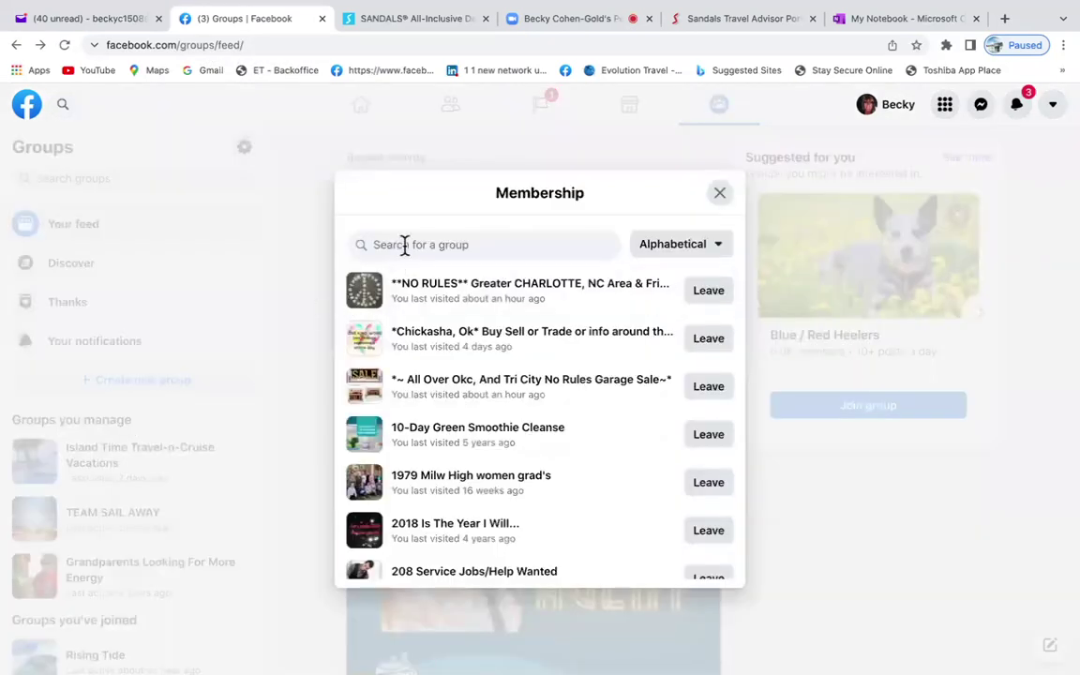
# - Filter joined groups by 'we' and scroll down to Ohio Wedding Vendors
pyautogui.write('wed')
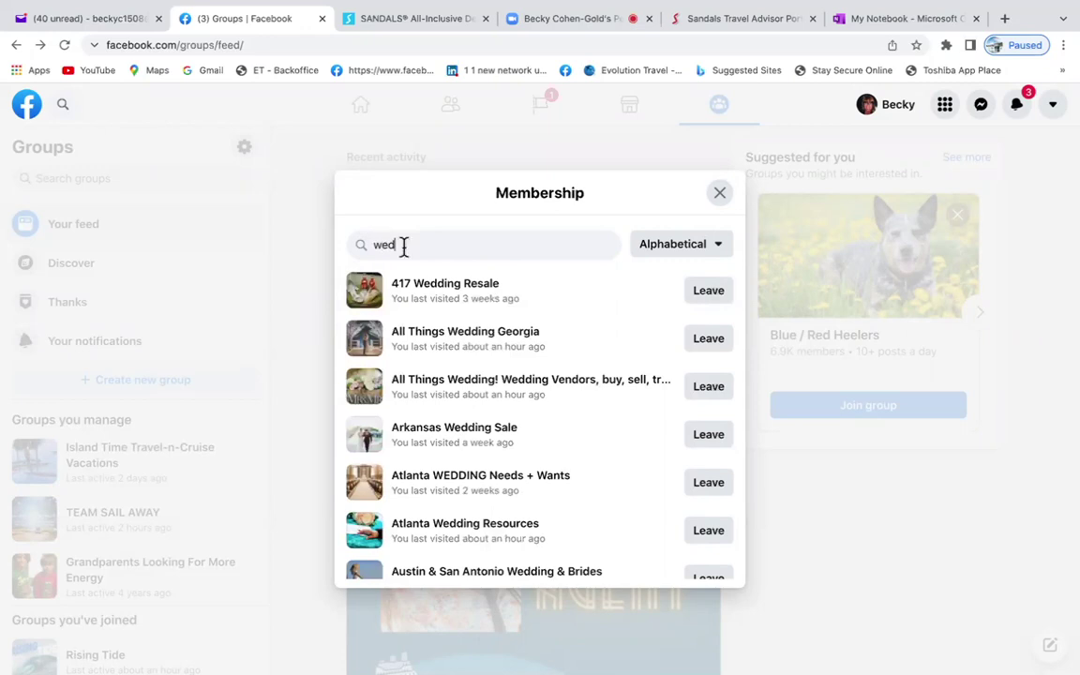
pyautogui.scroll(-5, 409, 423)
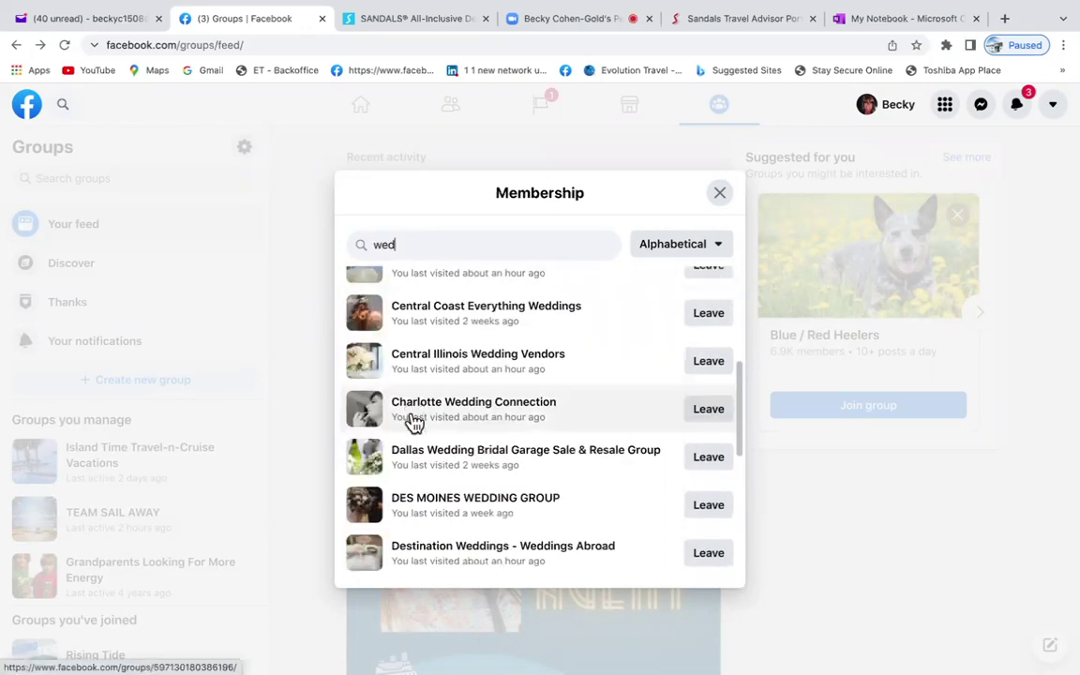
pyautogui.scroll(-4, 409, 424)
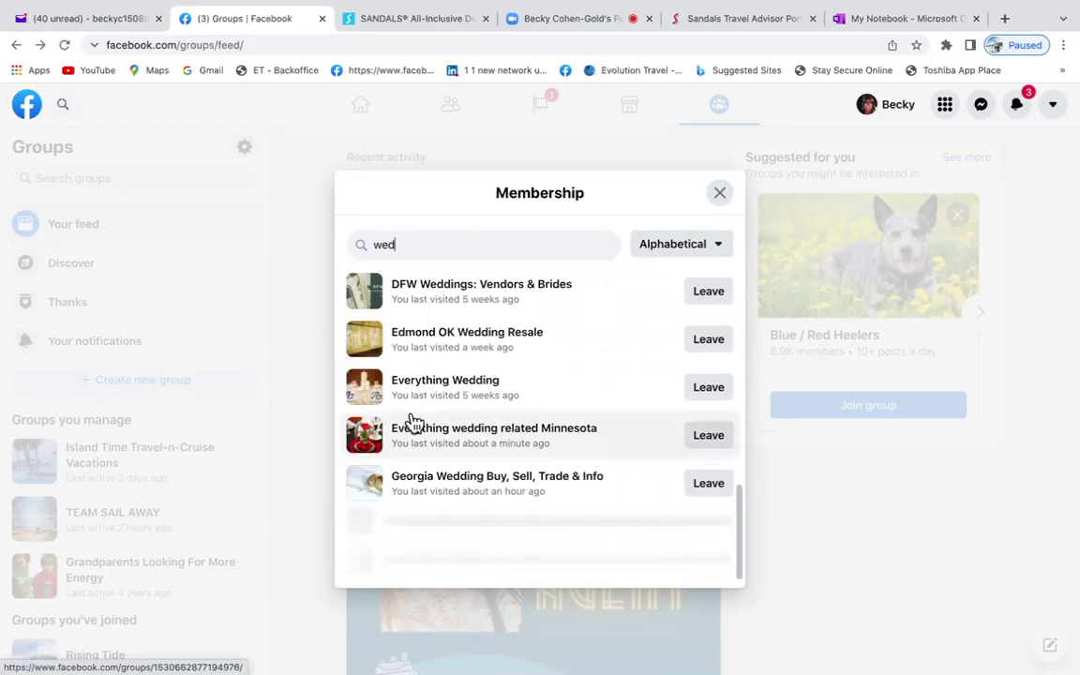
pyautogui.scroll(-5, 409, 424)
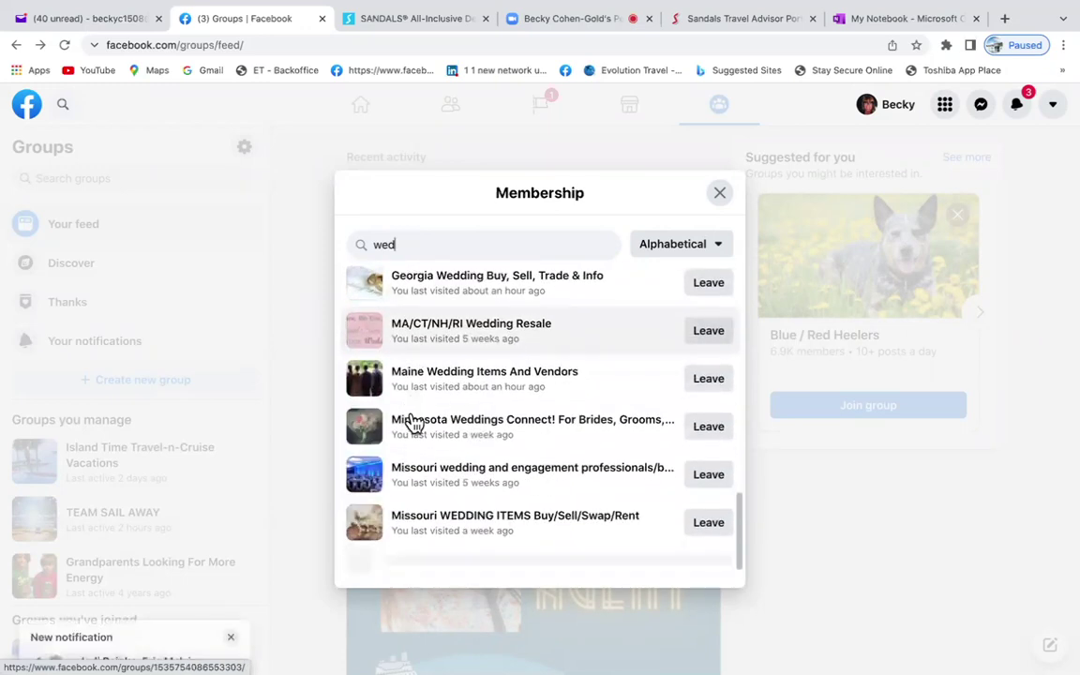
pyautogui.scroll(-4, 410, 424)
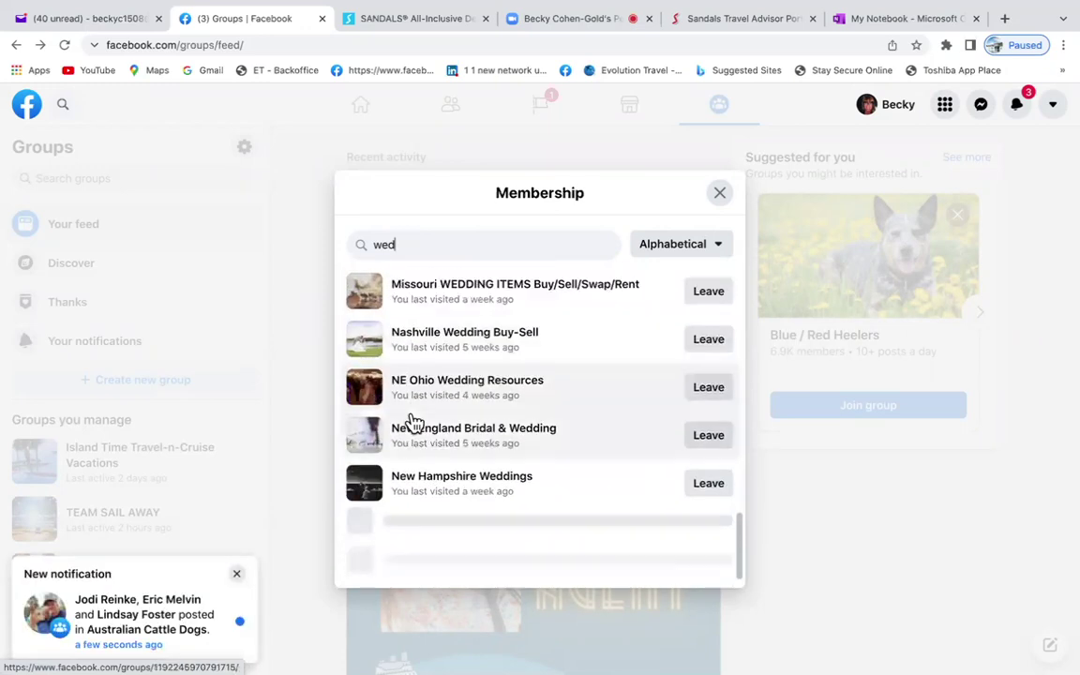
pyautogui.click(236, 575)
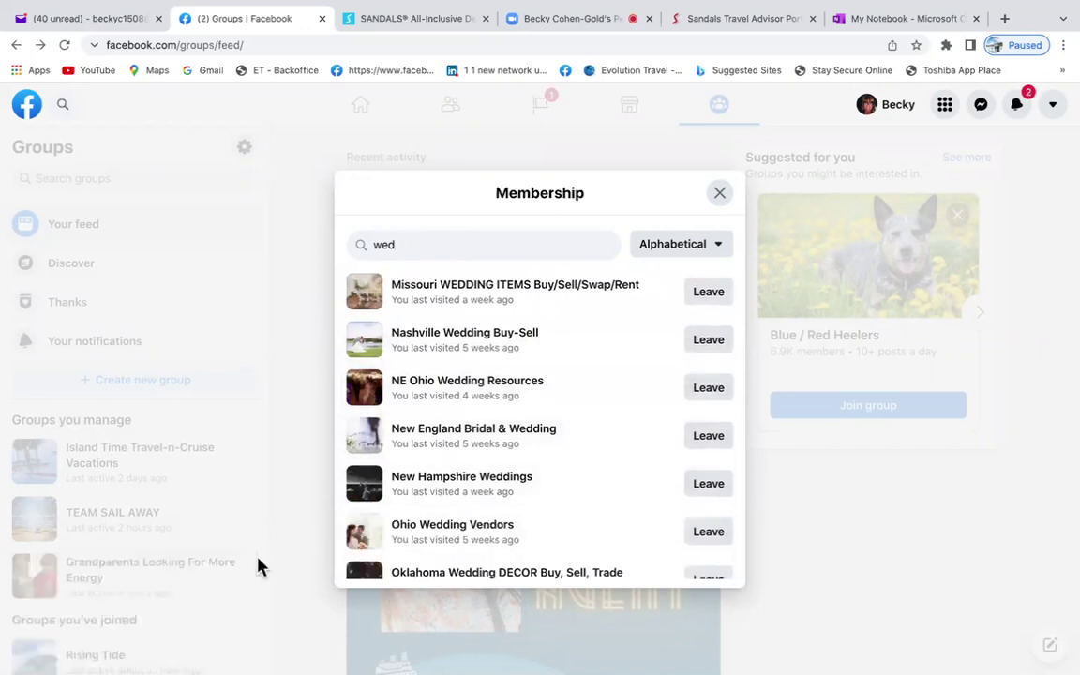
# - Open Ohio Wedding Vendors, paste the wedding-travel promo with its Sandals link, and post it
pyautogui.click(457, 544)
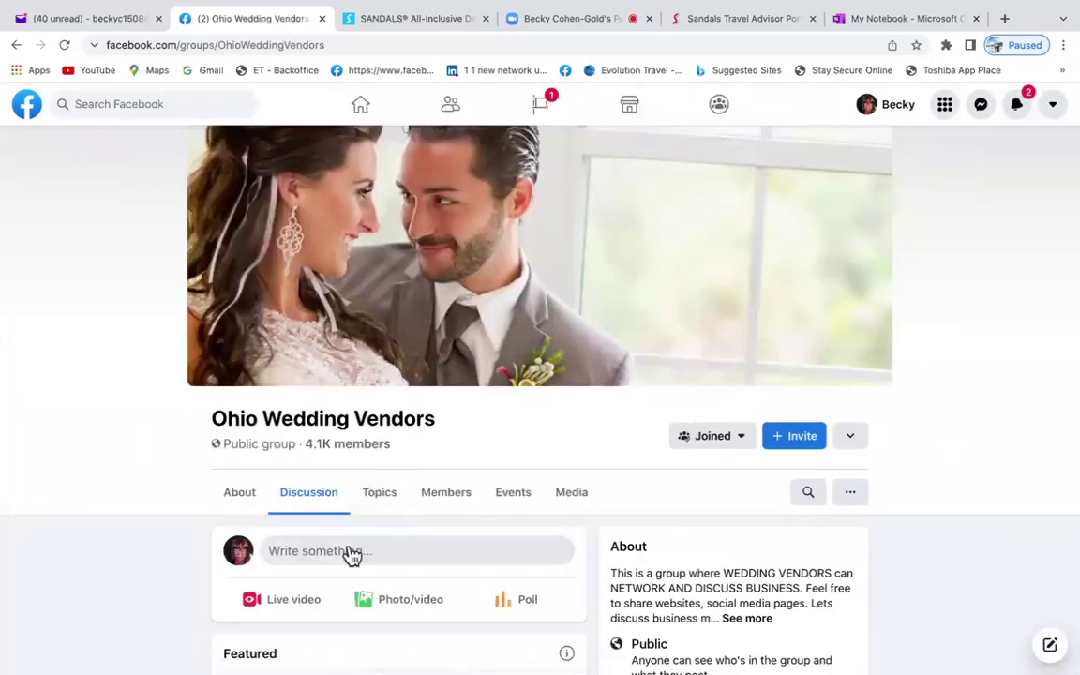
pyautogui.click(352, 553)
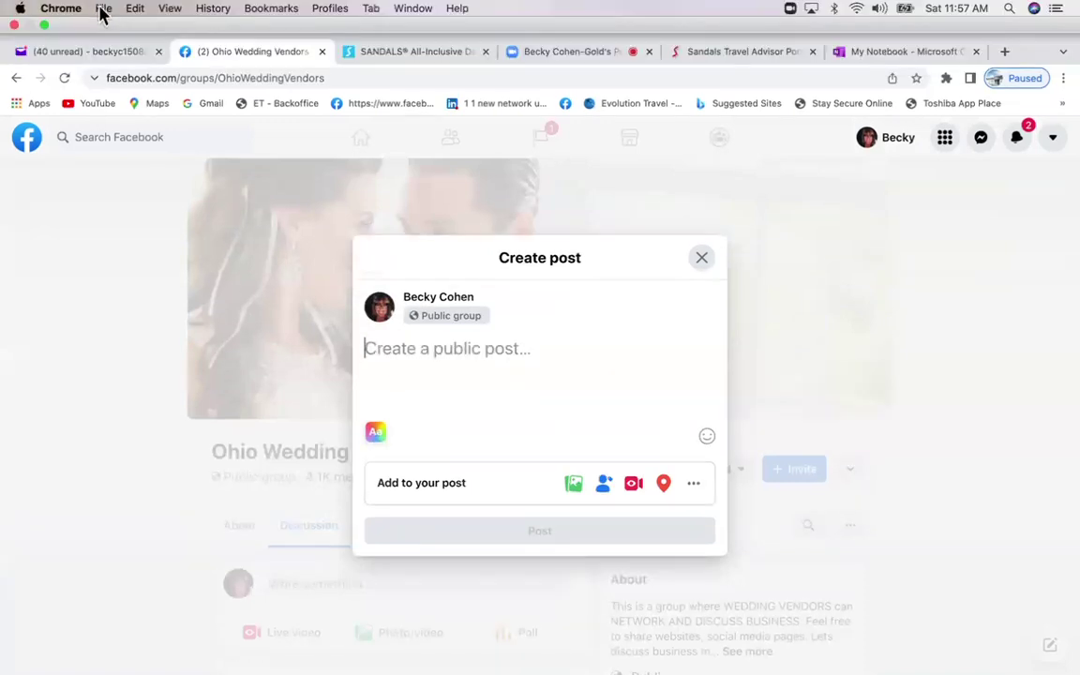
pyautogui.click(134, 8)
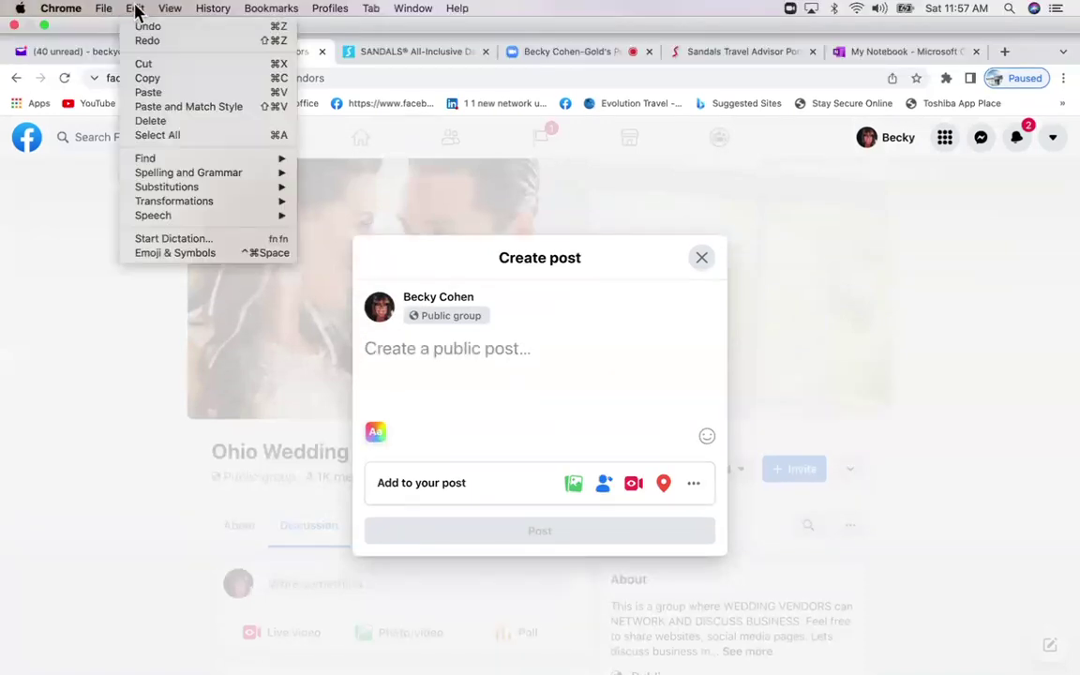
pyautogui.click(147, 94)
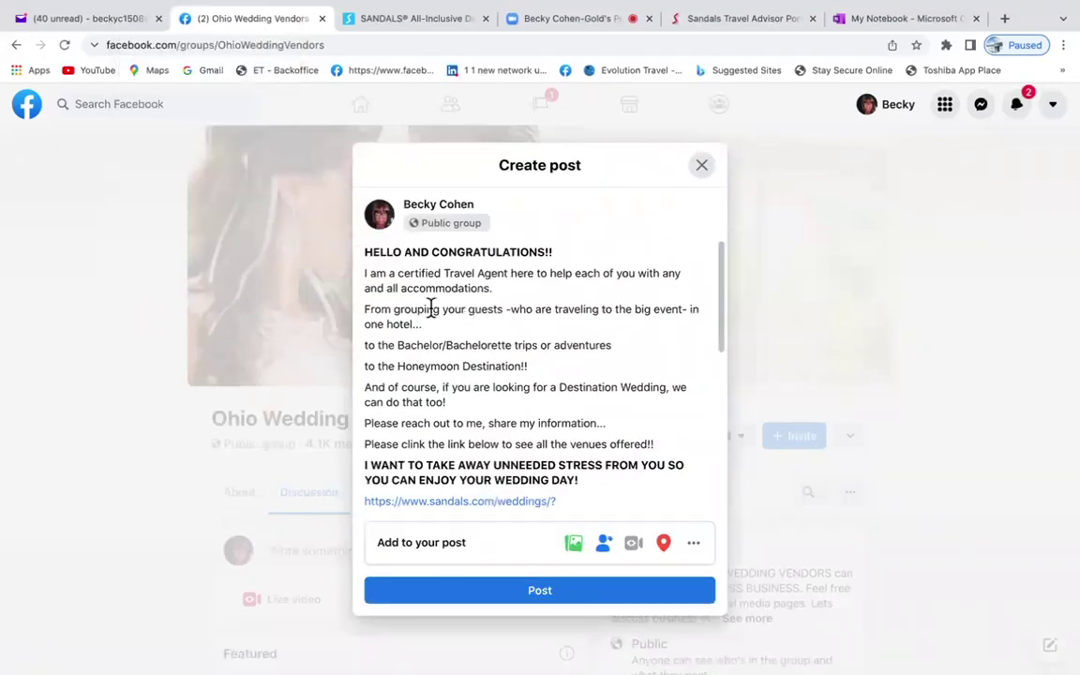
pyautogui.scroll(-5, 487, 459)
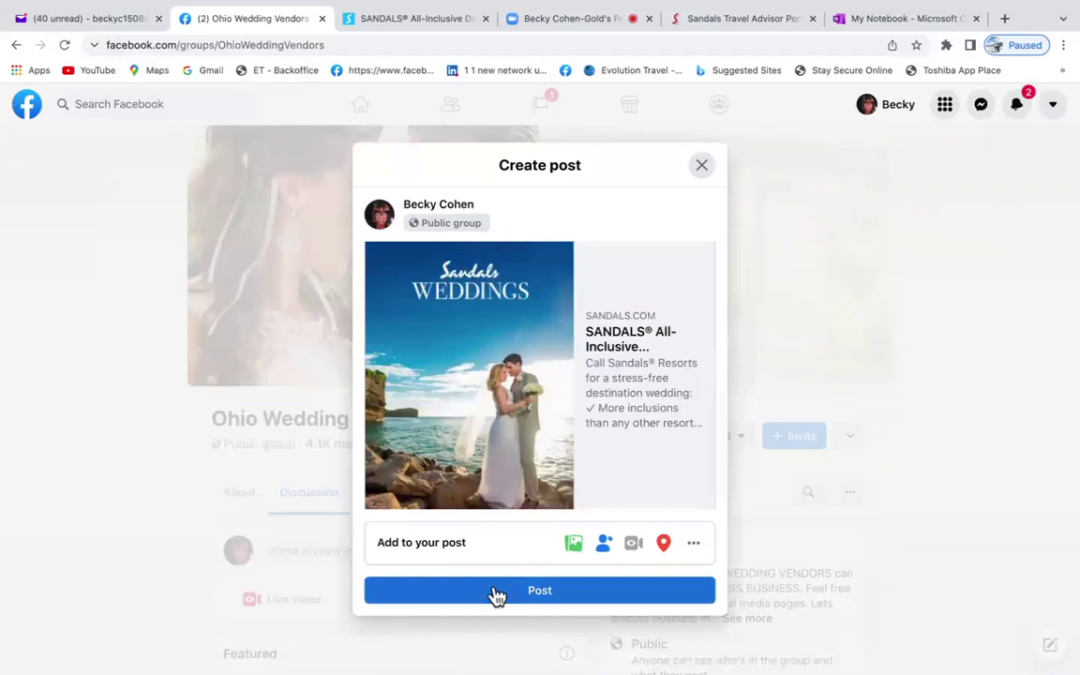
pyautogui.click(497, 591)
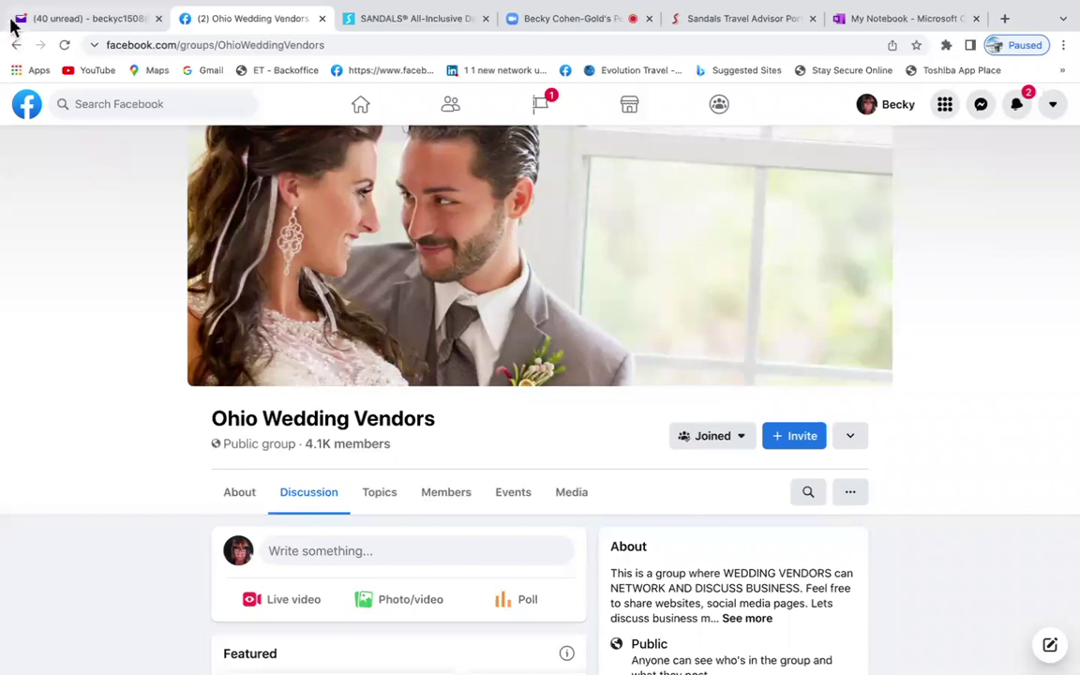
# - Back on the groups feed, reopen Membership and filter by 'weddi' to find the Missouri group
pyautogui.click(16, 47)
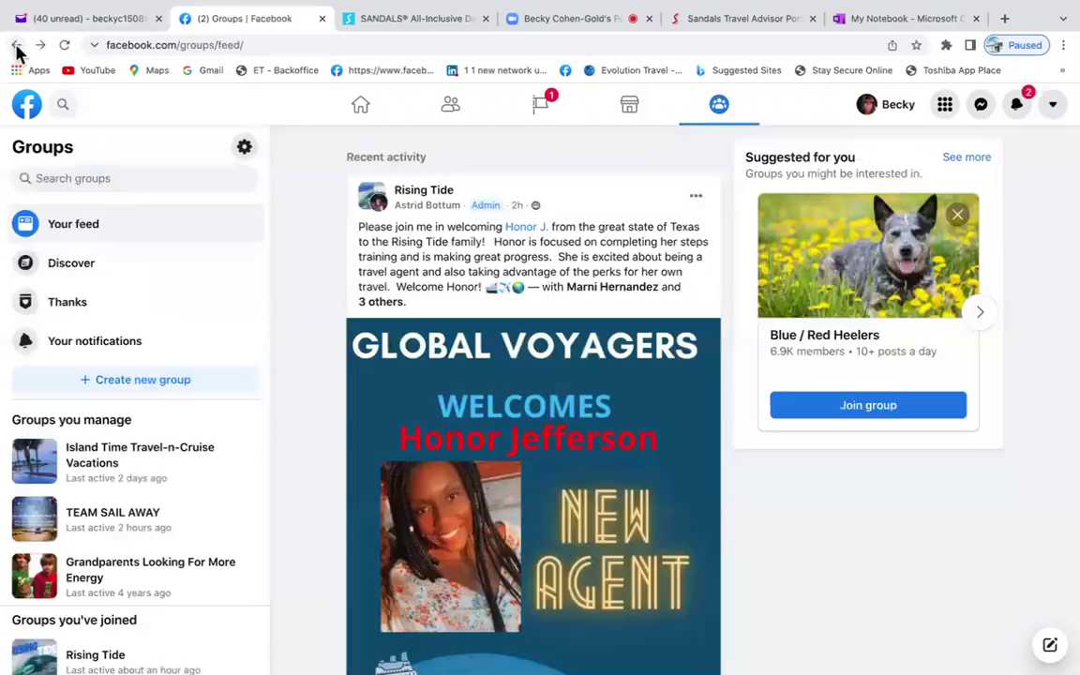
pyautogui.click(245, 149)
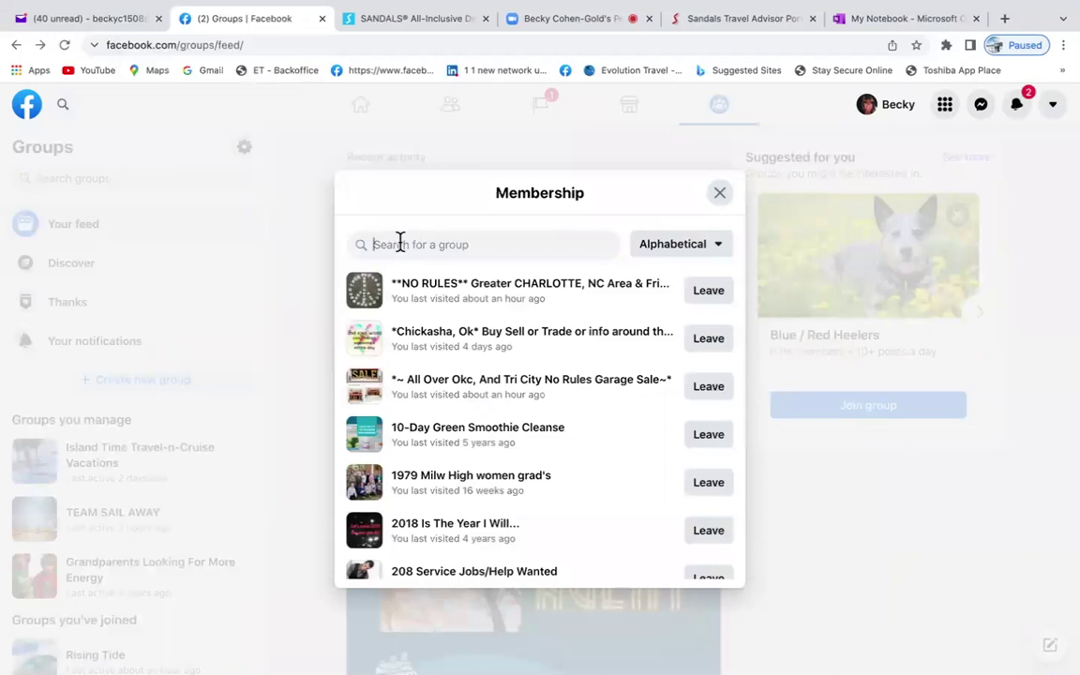
pyautogui.write('wedd')
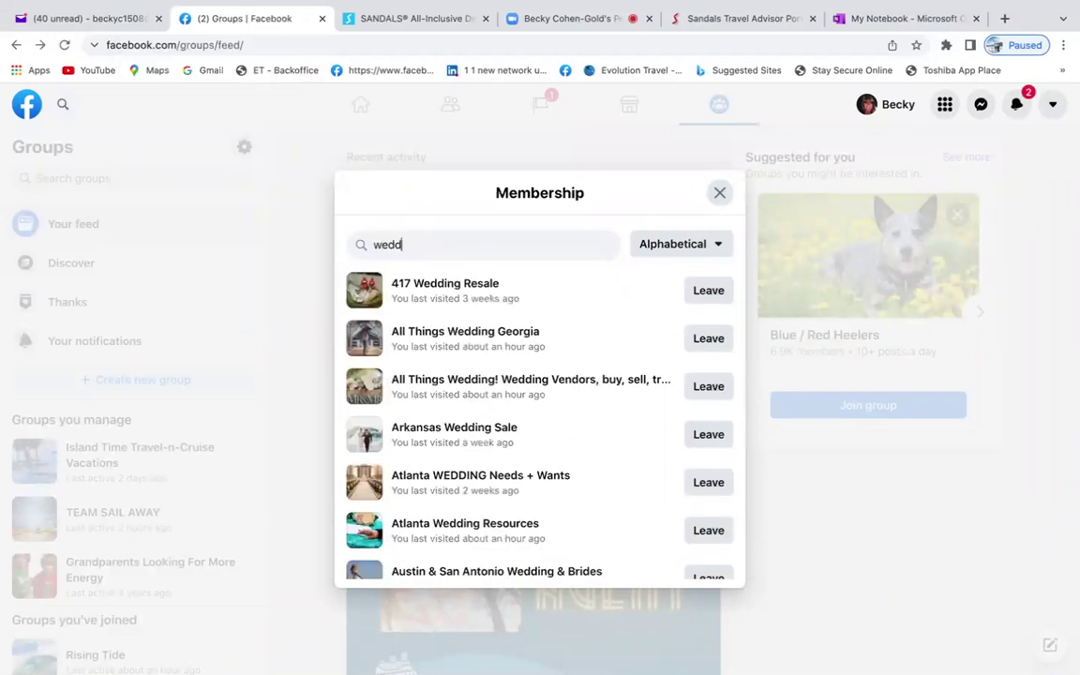
pyautogui.write('i')
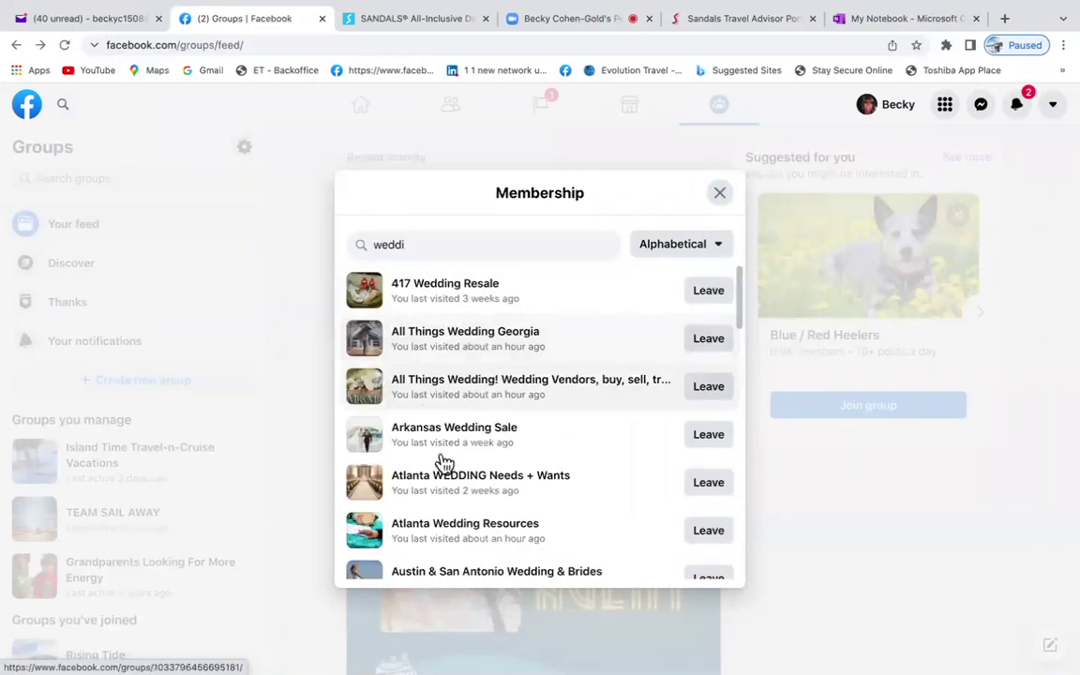
pyautogui.scroll(-3, 444, 477)
pyautogui.scroll(-3, 445, 477)
pyautogui.scroll(-5, 444, 478)
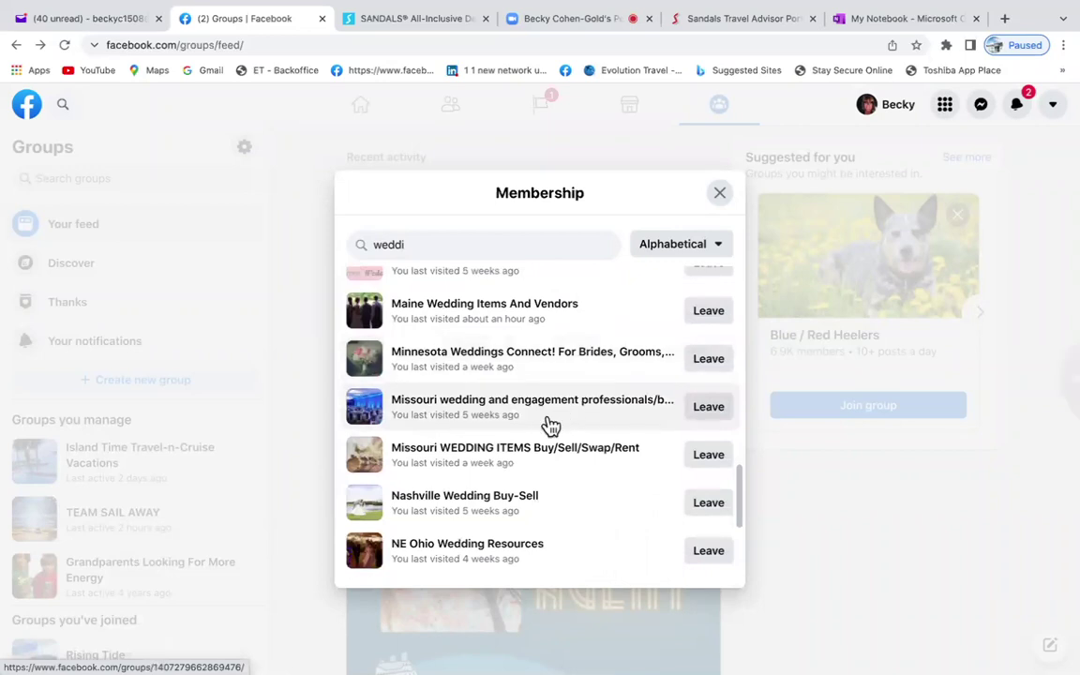
# - Open the Missouri wedding group's Discussion and paste the promo text into a new public post
pyautogui.click(463, 416)
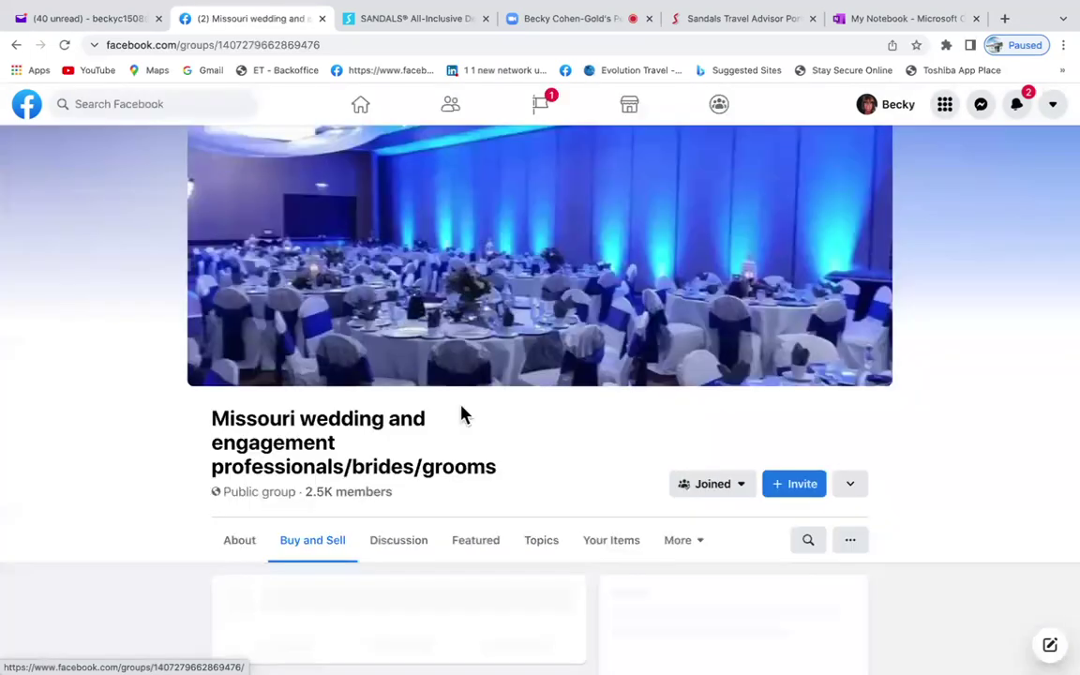
pyautogui.click(399, 541)
pyautogui.scroll(-2, 401, 546)
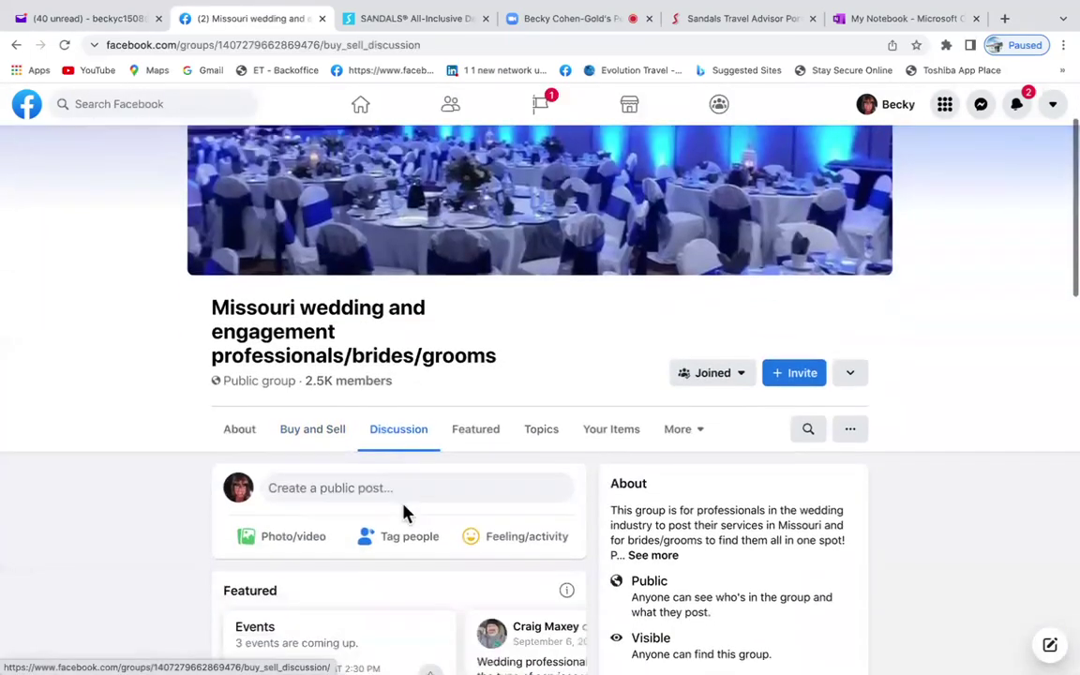
pyautogui.click(383, 499)
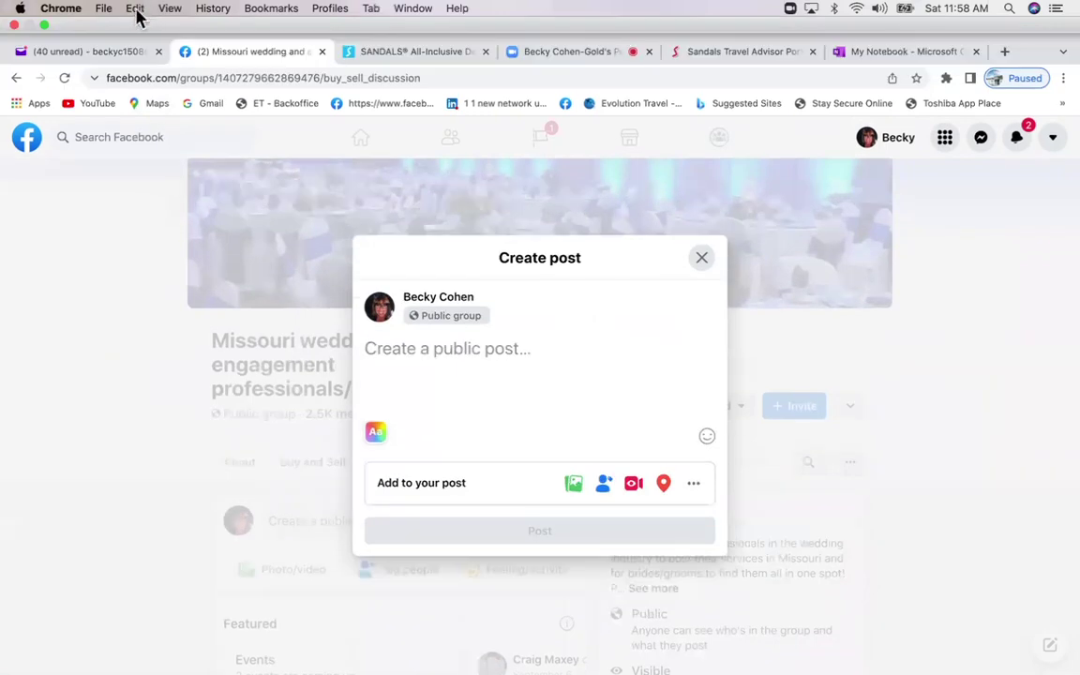
pyautogui.click(136, 10)
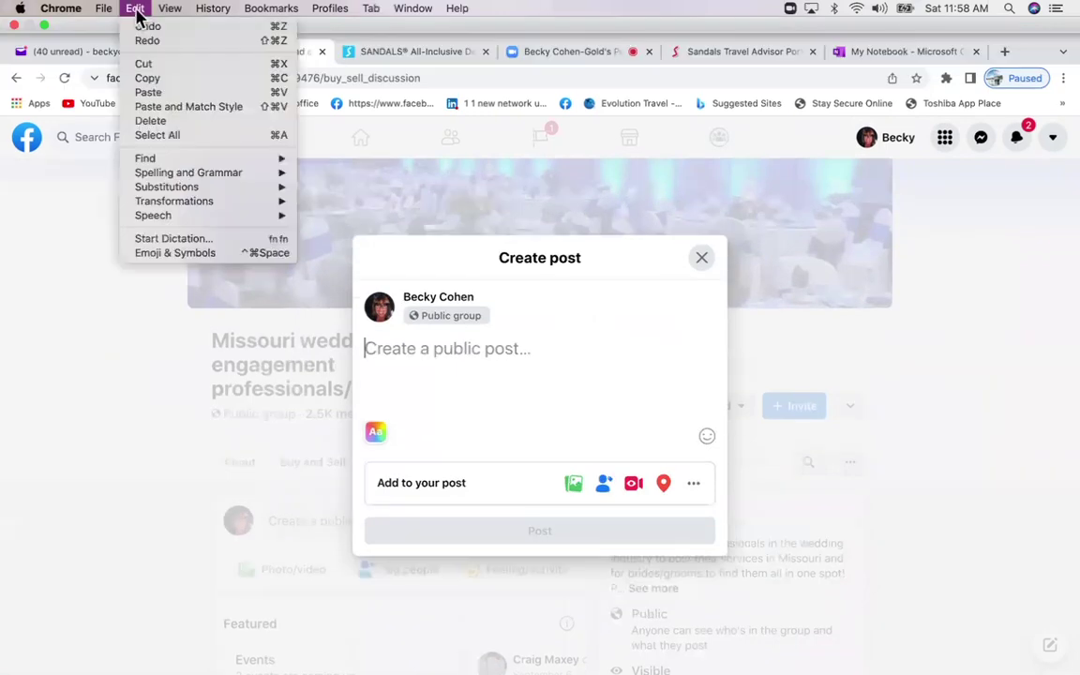
pyautogui.click(148, 93)
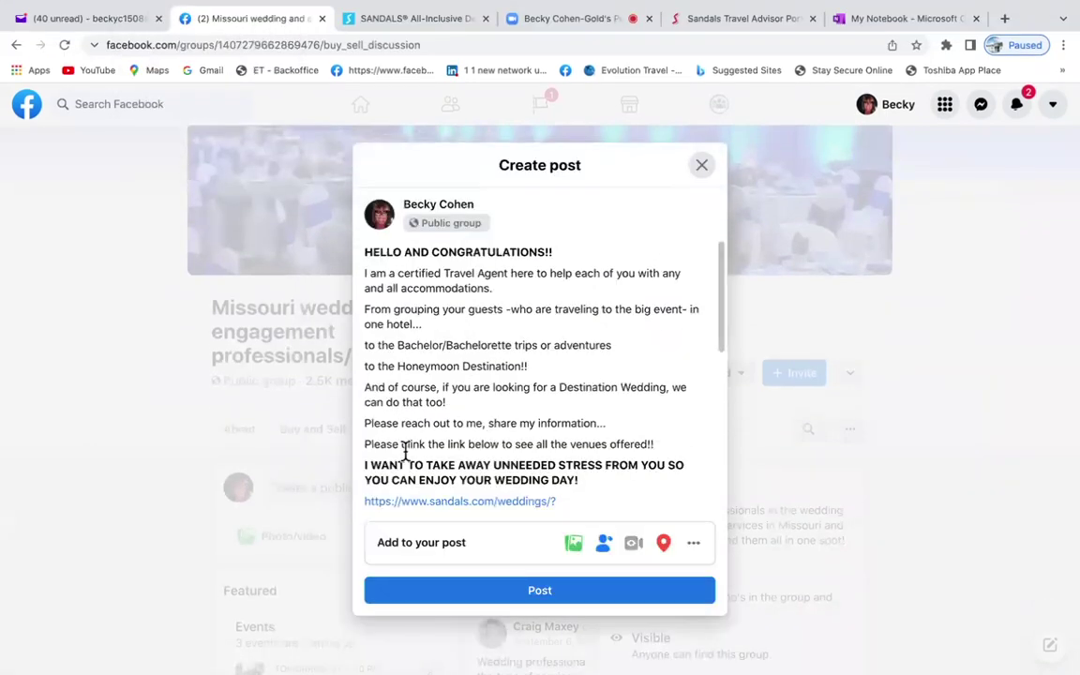
# - Publish the Missouri group post and scroll to confirm its Sandals weddings link preview
pyautogui.click(444, 591)
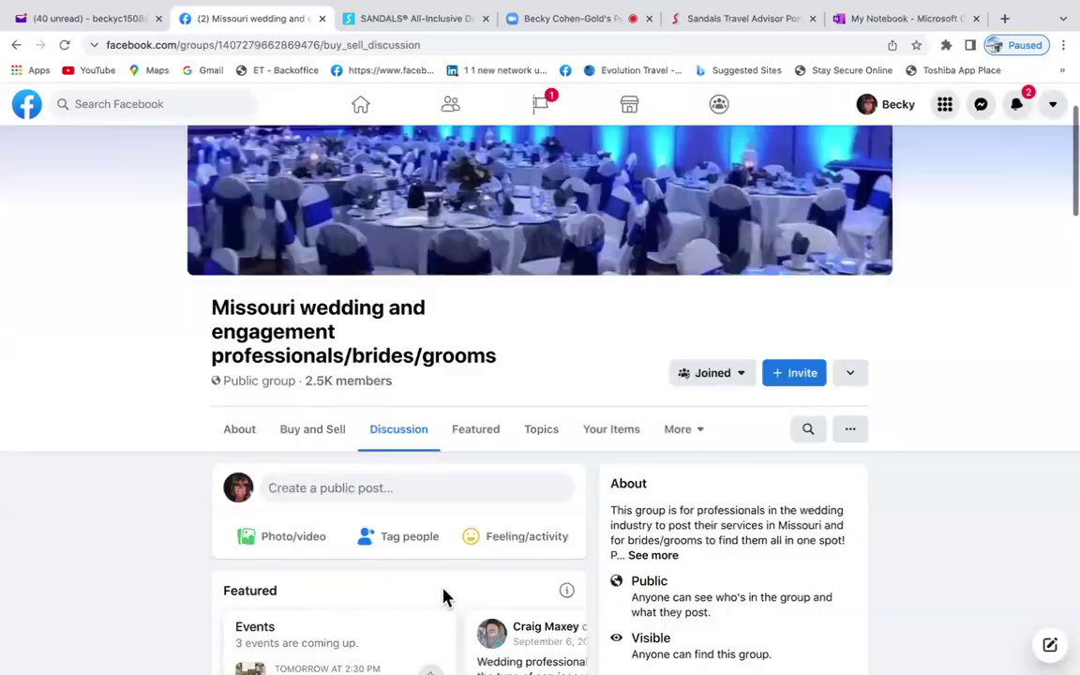
pyautogui.scroll(-5, 345, 557)
pyautogui.scroll(-2, 318, 422)
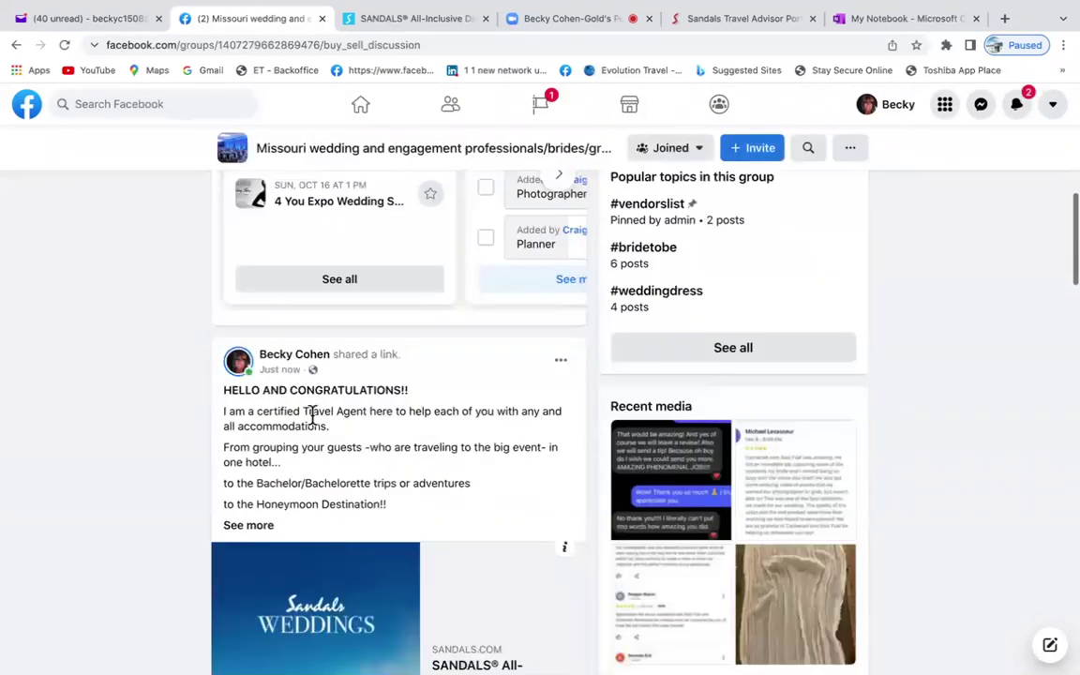
pyautogui.scroll(-1, 403, 575)
pyautogui.scroll(-4, 403, 573)
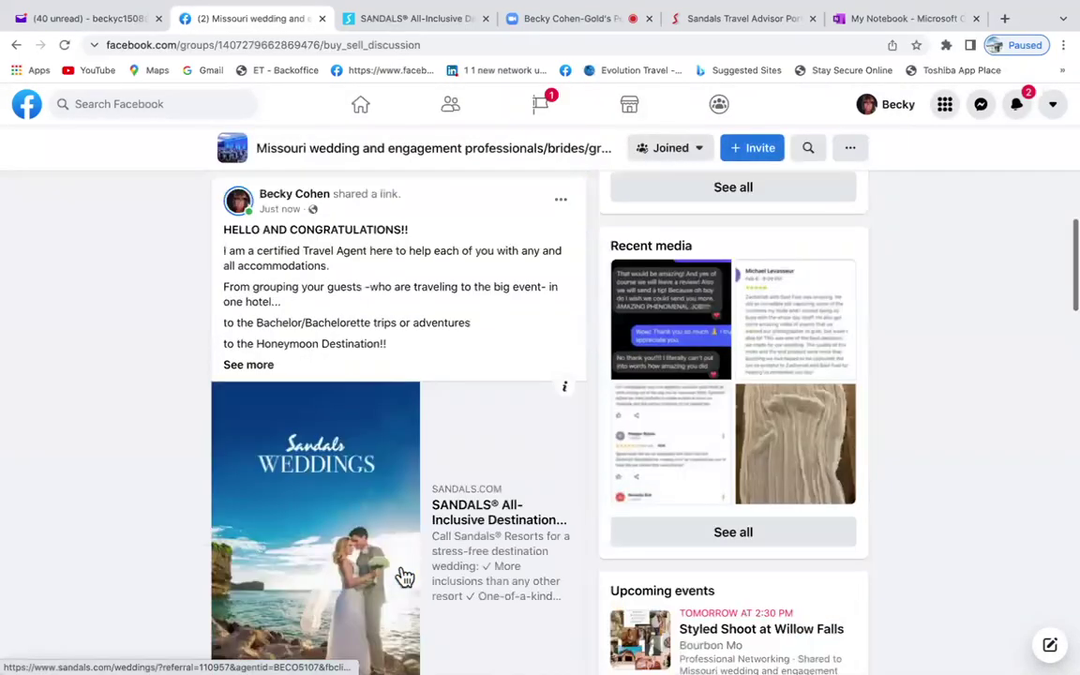
pyautogui.scroll(15, 130, 320)
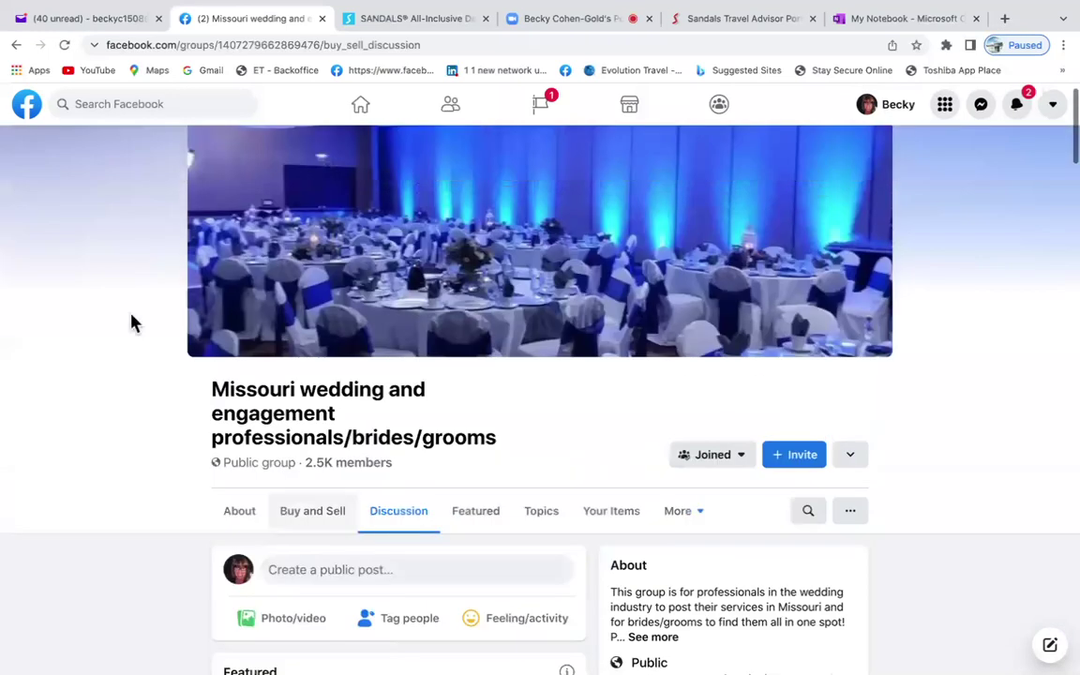
# - Filter the joined-groups Membership list by 'wed' and scroll through the matching wedding groups
pyautogui.click(16, 45)
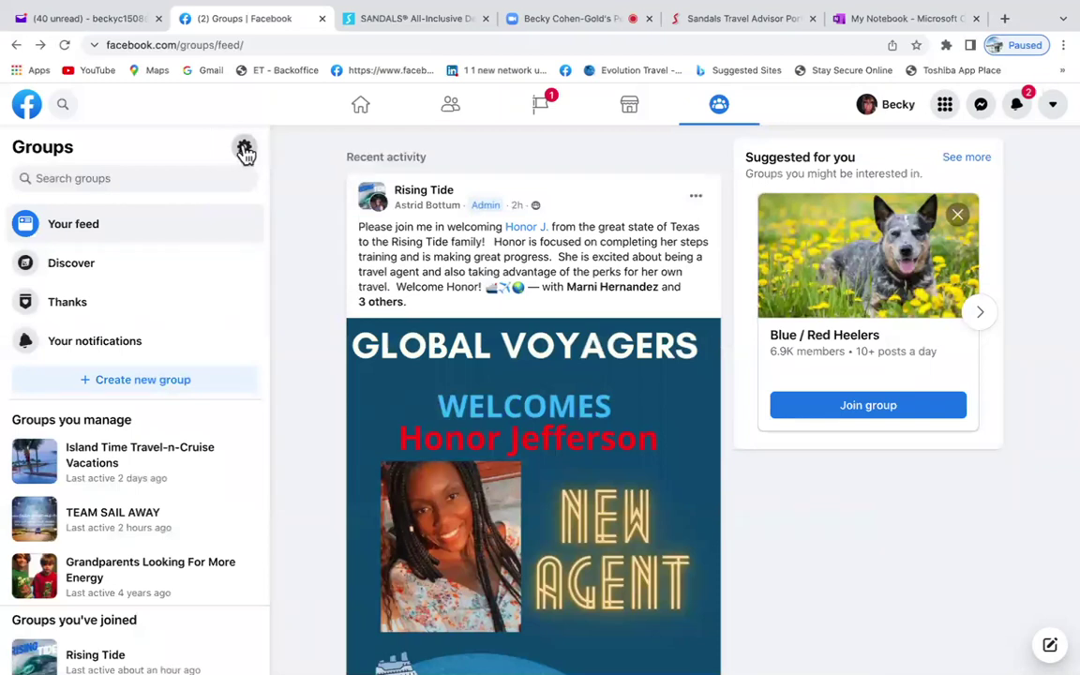
pyautogui.click(244, 151)
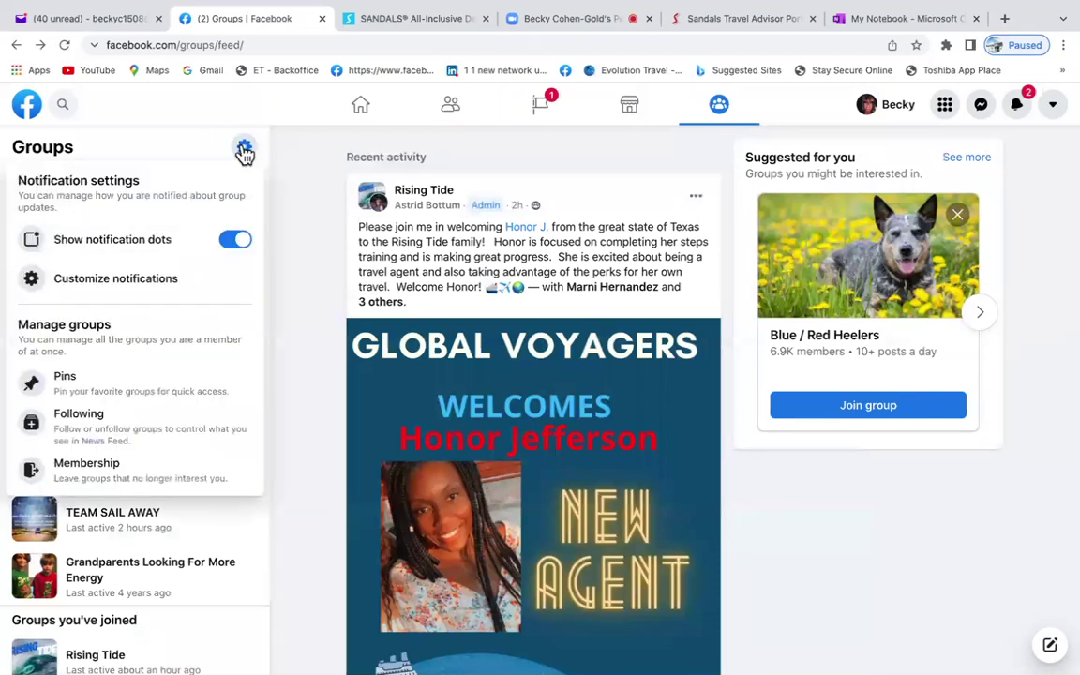
pyautogui.click(109, 475)
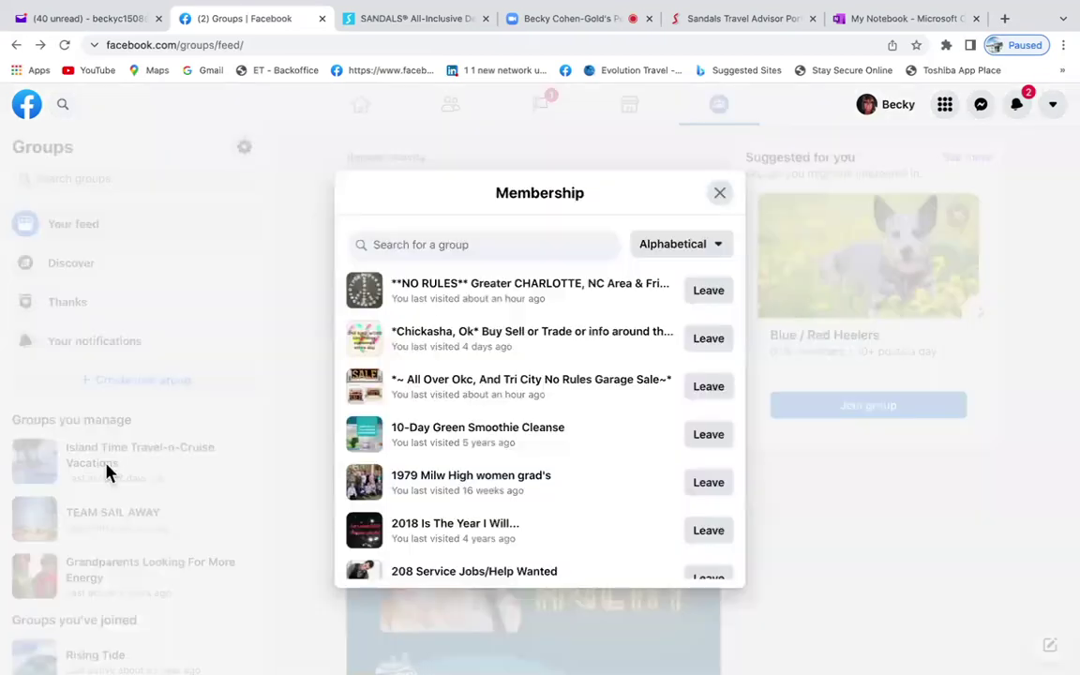
pyautogui.write('wed')
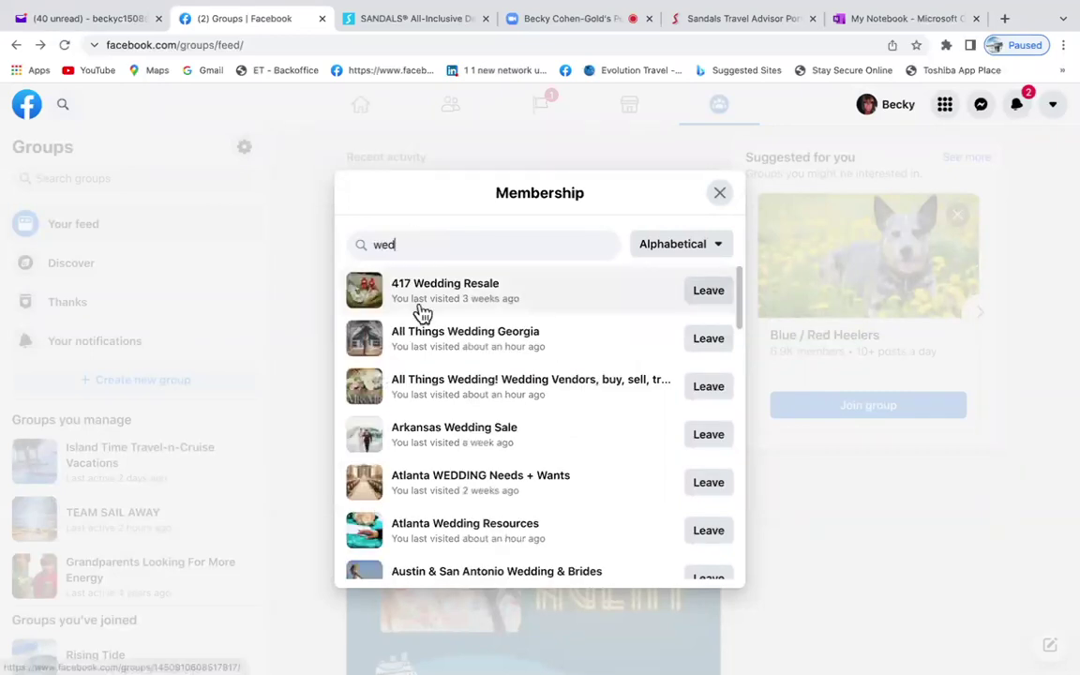
pyautogui.scroll(-5, 431, 509)
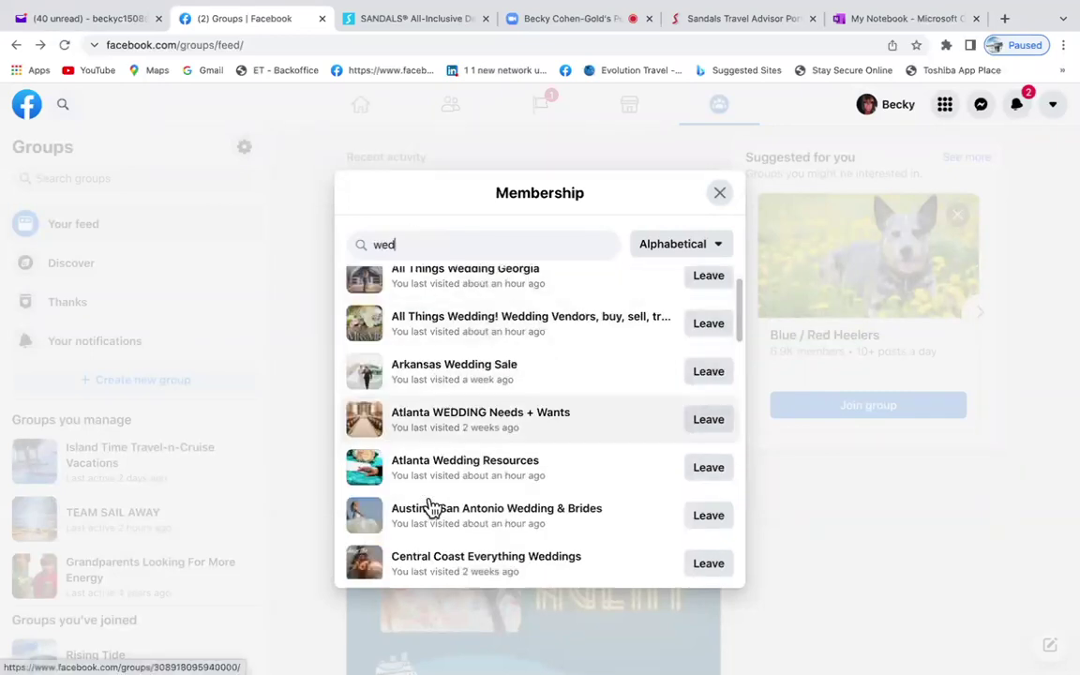
pyautogui.scroll(-6, 431, 509)
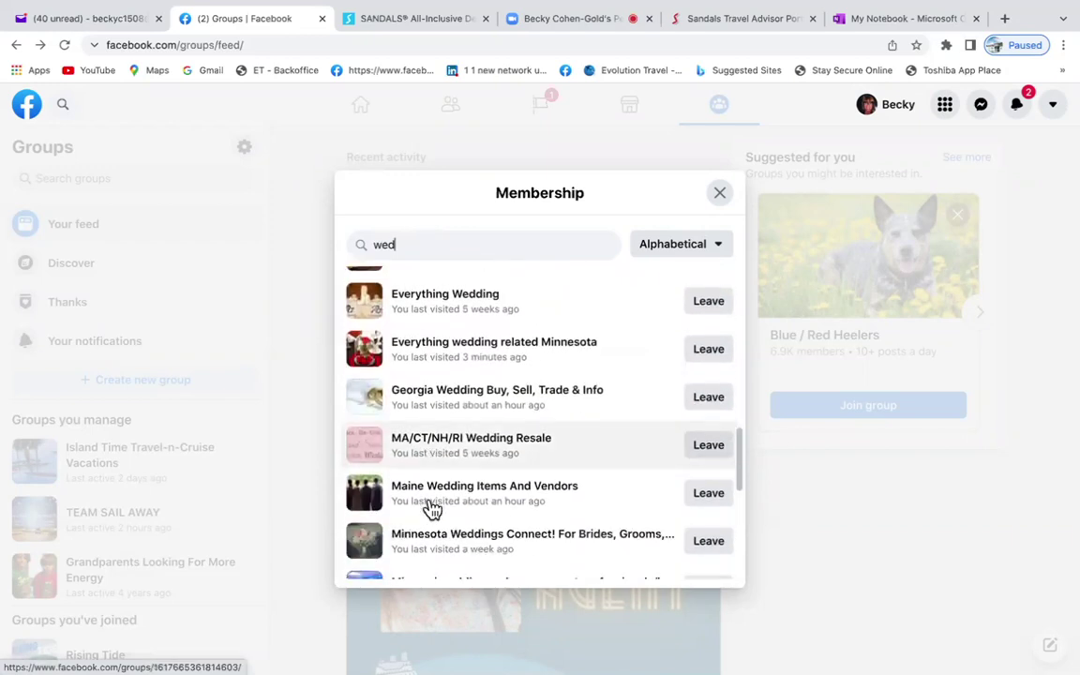
pyautogui.scroll(-3, 432, 509)
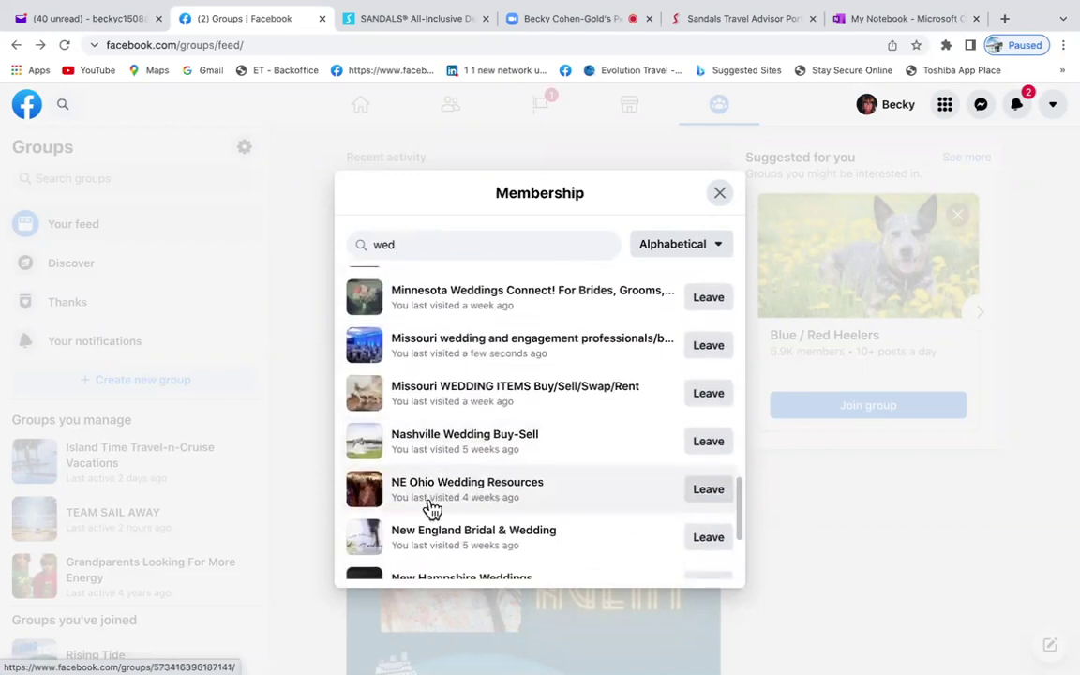
pyautogui.scroll(-1, 432, 509)
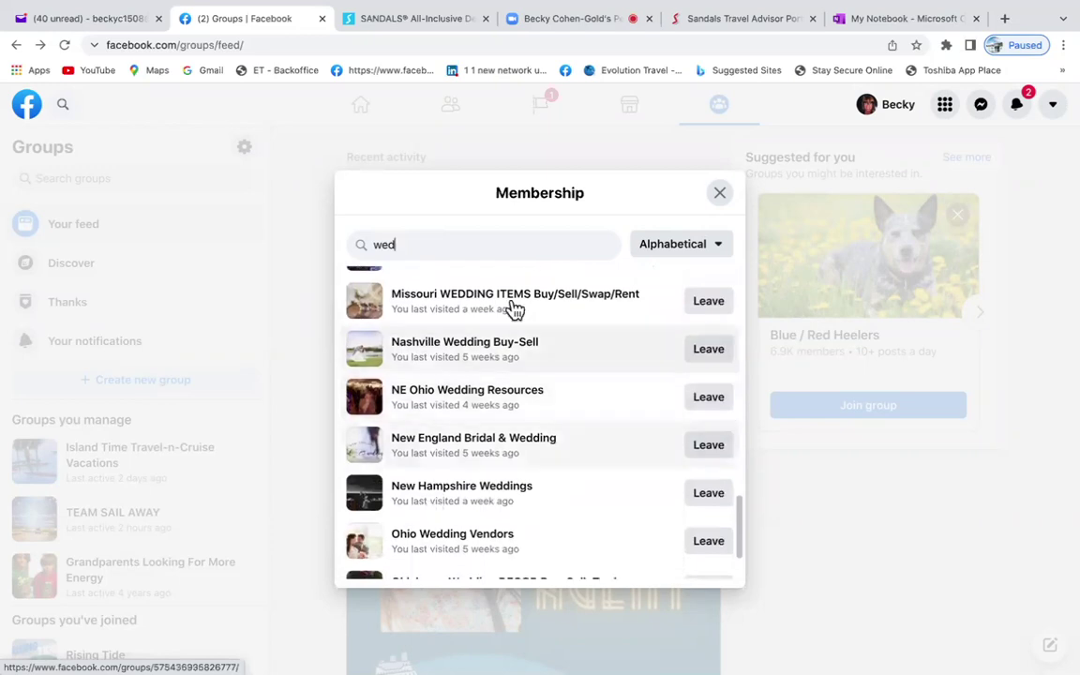
# - Paste the travel-agent congratulations promo into a new Nashville Wedding Buy-Sell discussion post and publish it
pyautogui.click(458, 364)
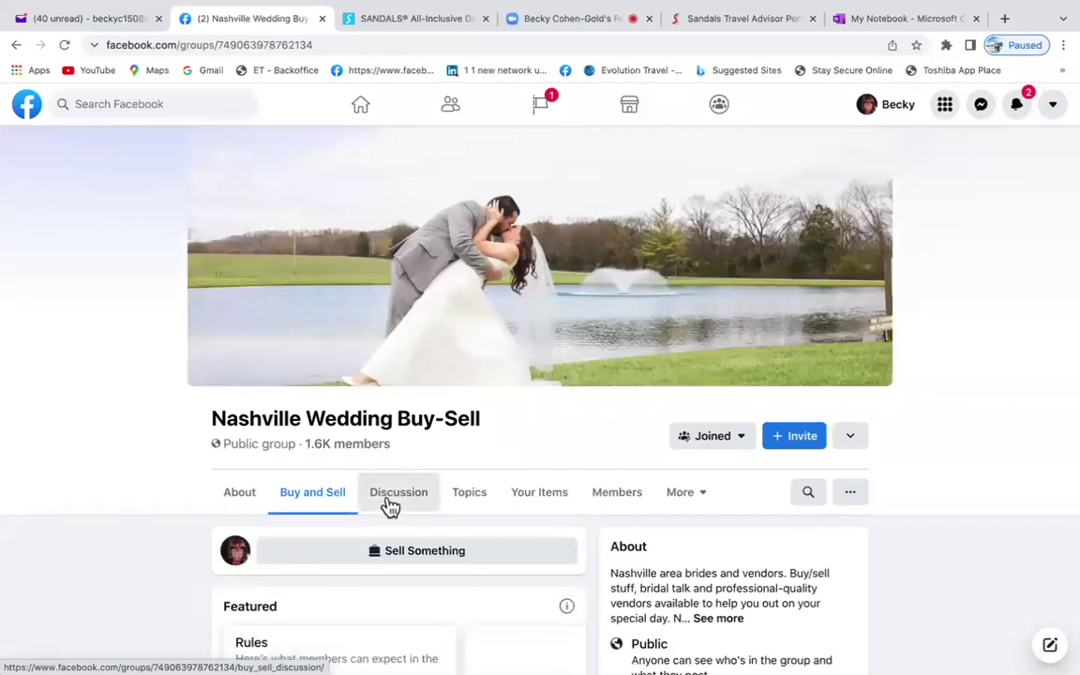
pyautogui.click(390, 506)
pyautogui.click(341, 555)
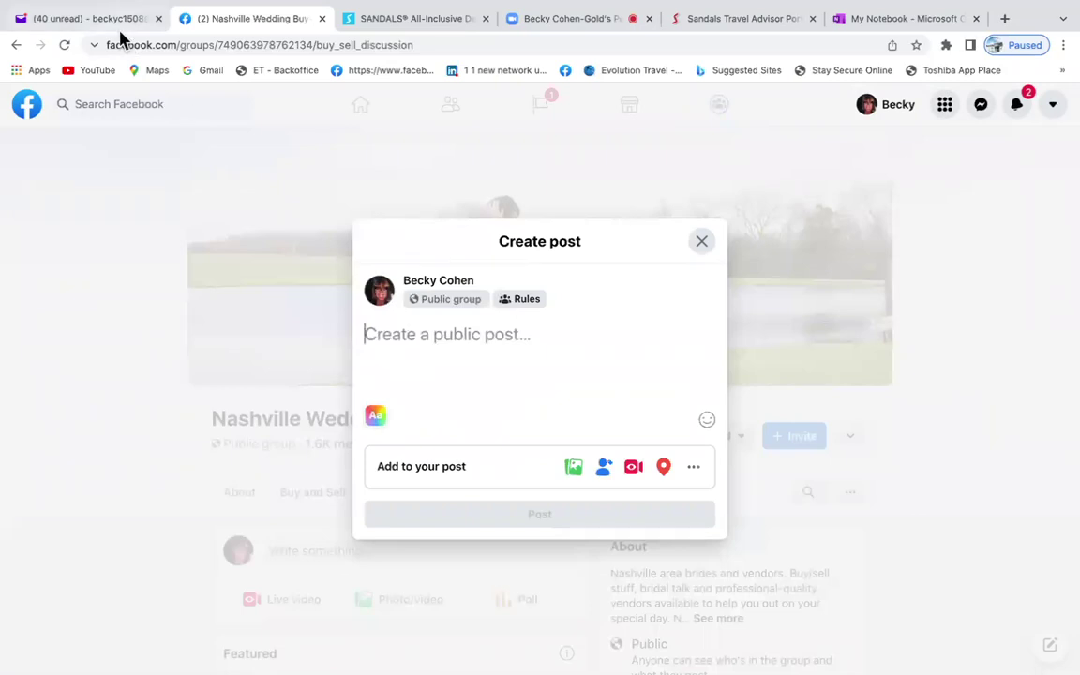
pyautogui.click(136, 8)
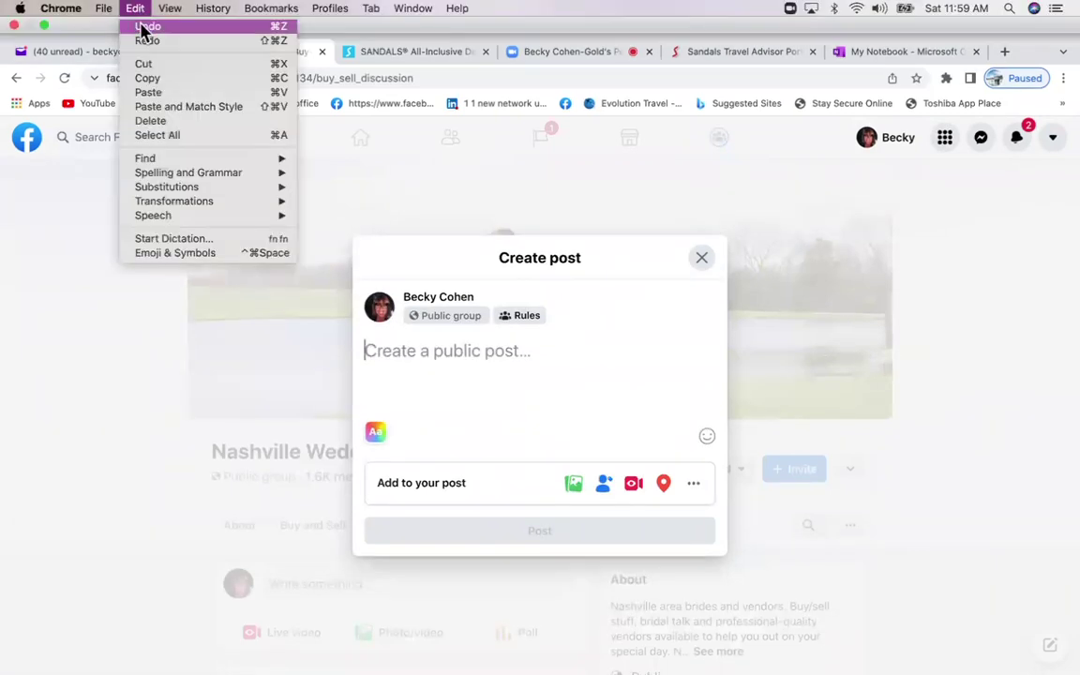
pyautogui.click(148, 92)
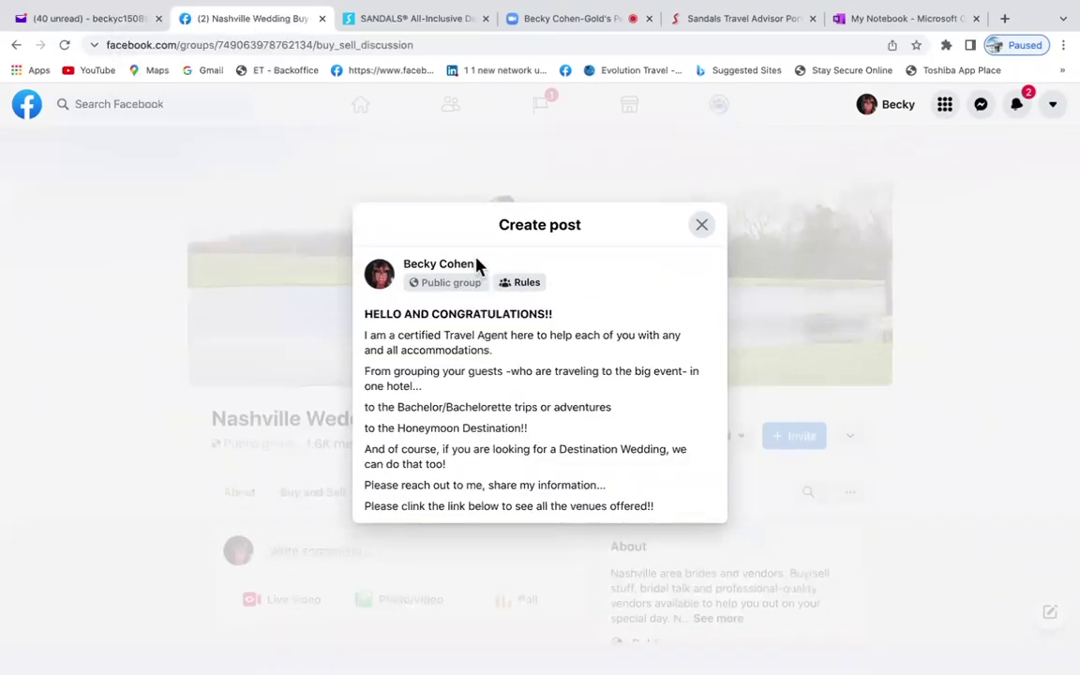
pyautogui.click(491, 592)
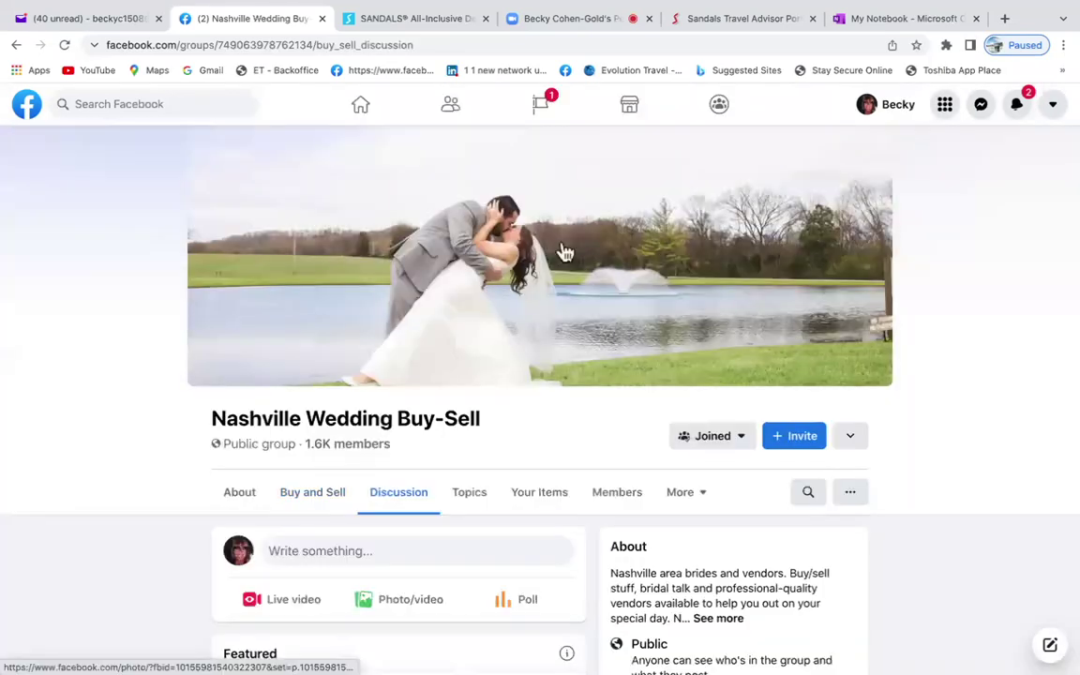
pyautogui.scroll(-2, 545, 331)
pyautogui.scroll(2, 544, 331)
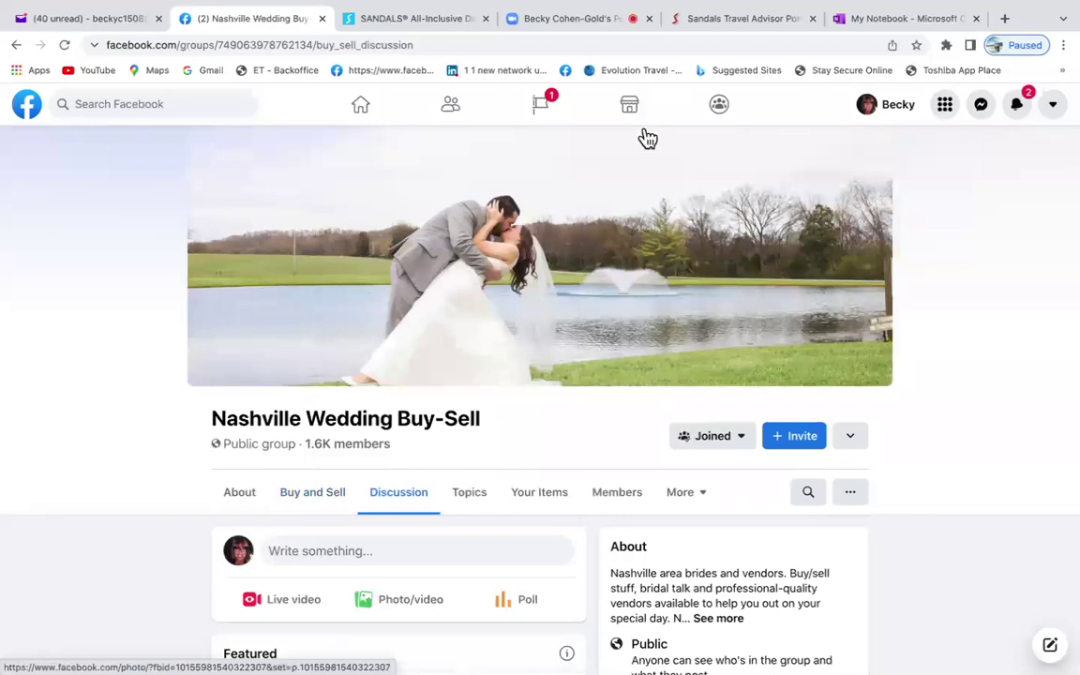
# - Select and copy the Sandals golf referral URL on the portal's Cobrand Profile page
pyautogui.click(750, 20)
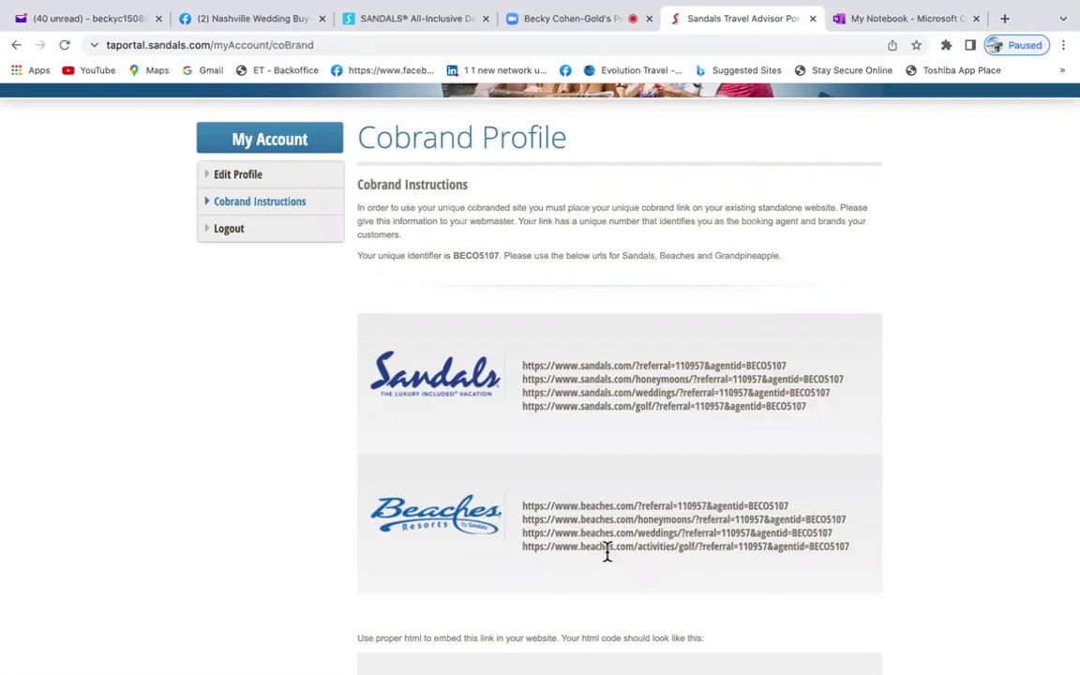
pyautogui.scroll(-2, 562, 577)
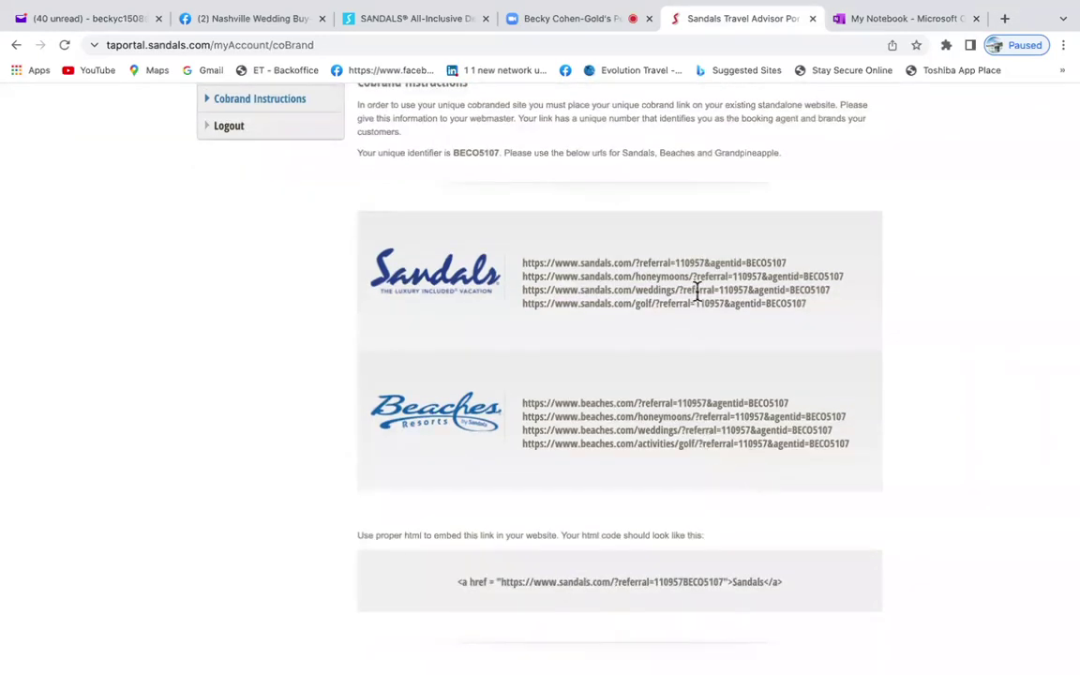
pyautogui.moveTo(807, 304); pyautogui.dragTo(531, 306)
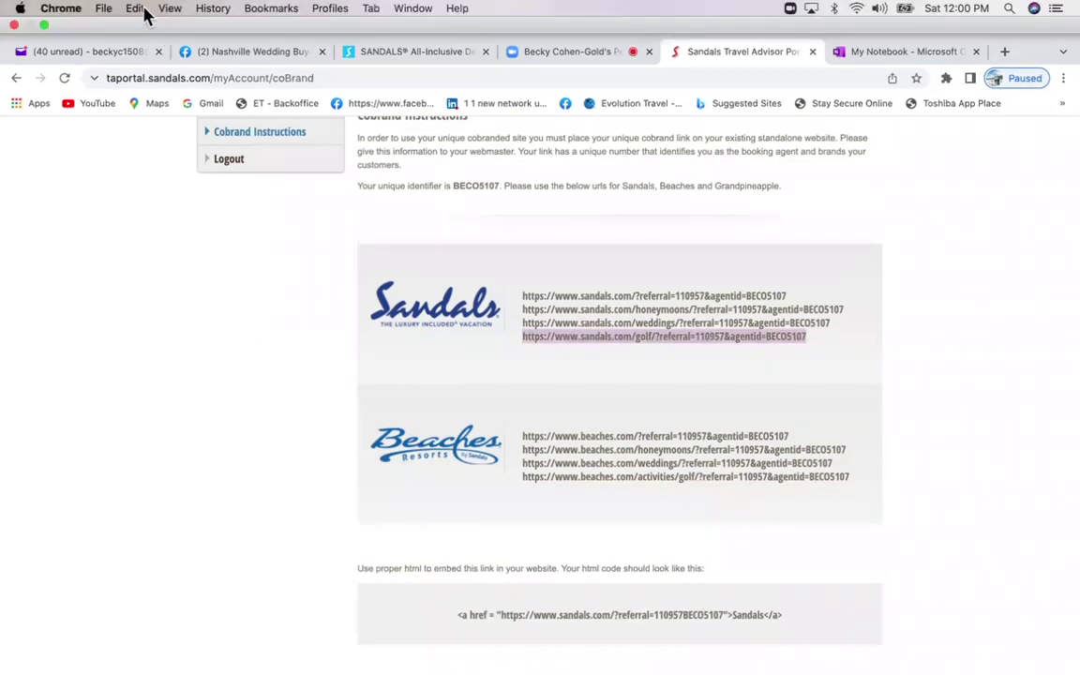
pyautogui.click(136, 9)
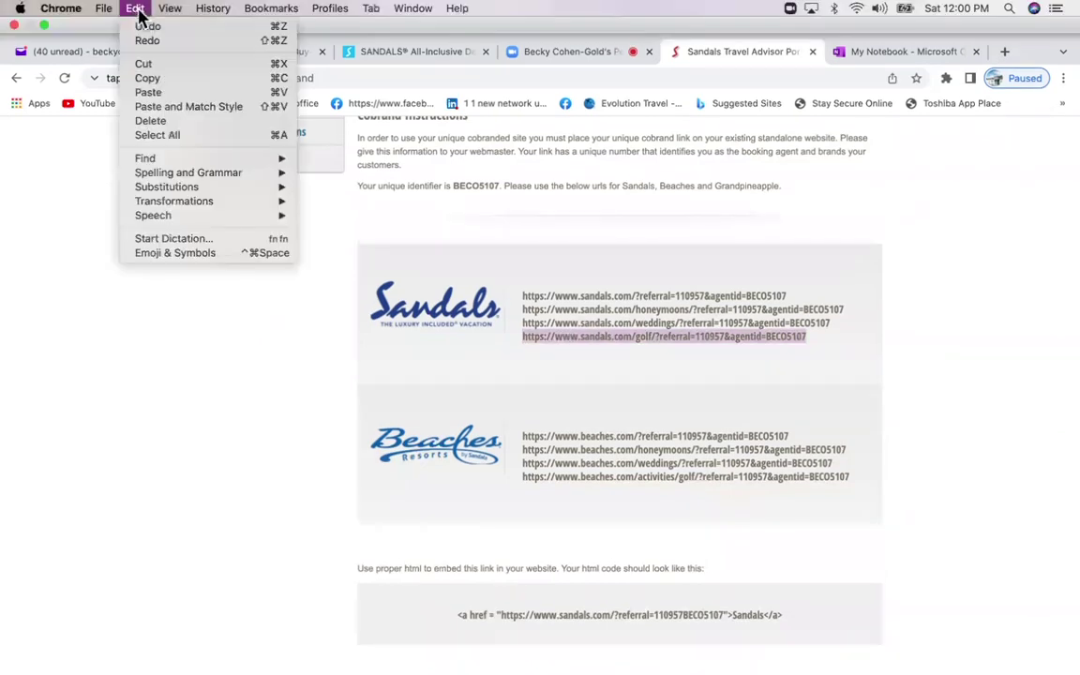
pyautogui.click(148, 78)
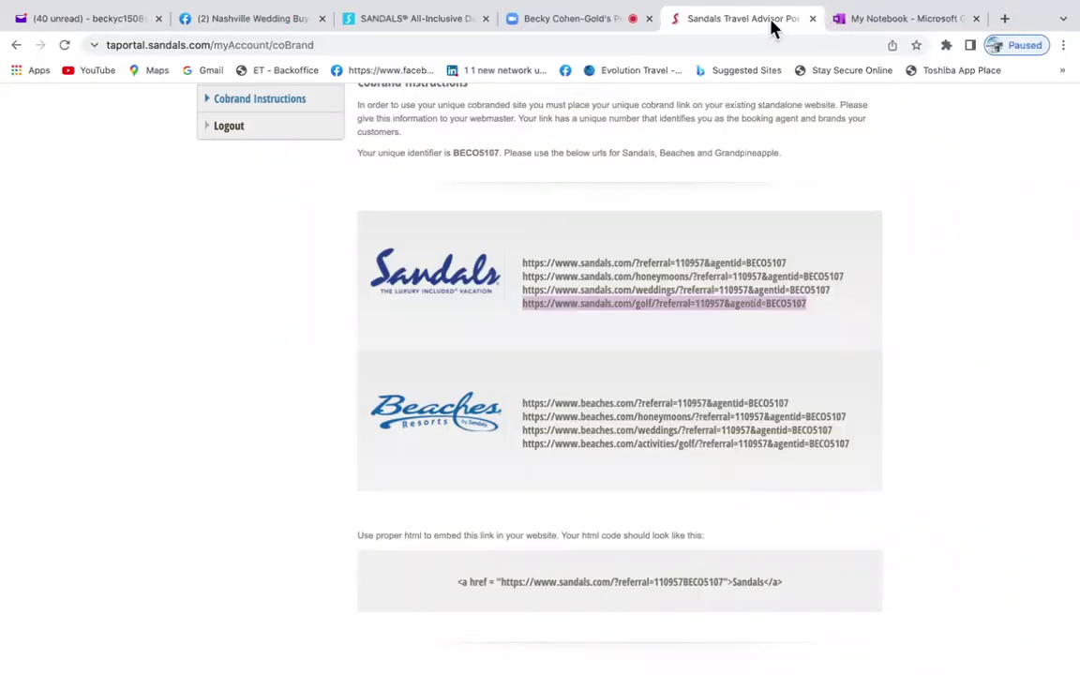
# - Glance over the Wedding post notes in OneNote, then return to the Nashville Wedding Buy-Sell group
pyautogui.click(864, 26)
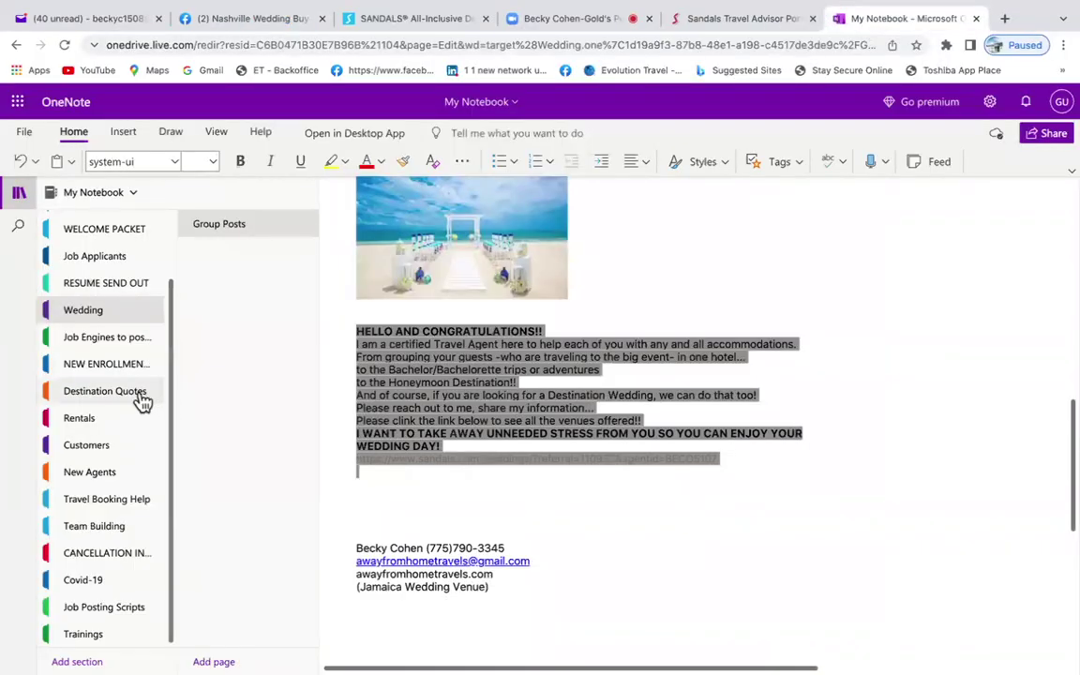
pyautogui.scroll(2, 127, 441)
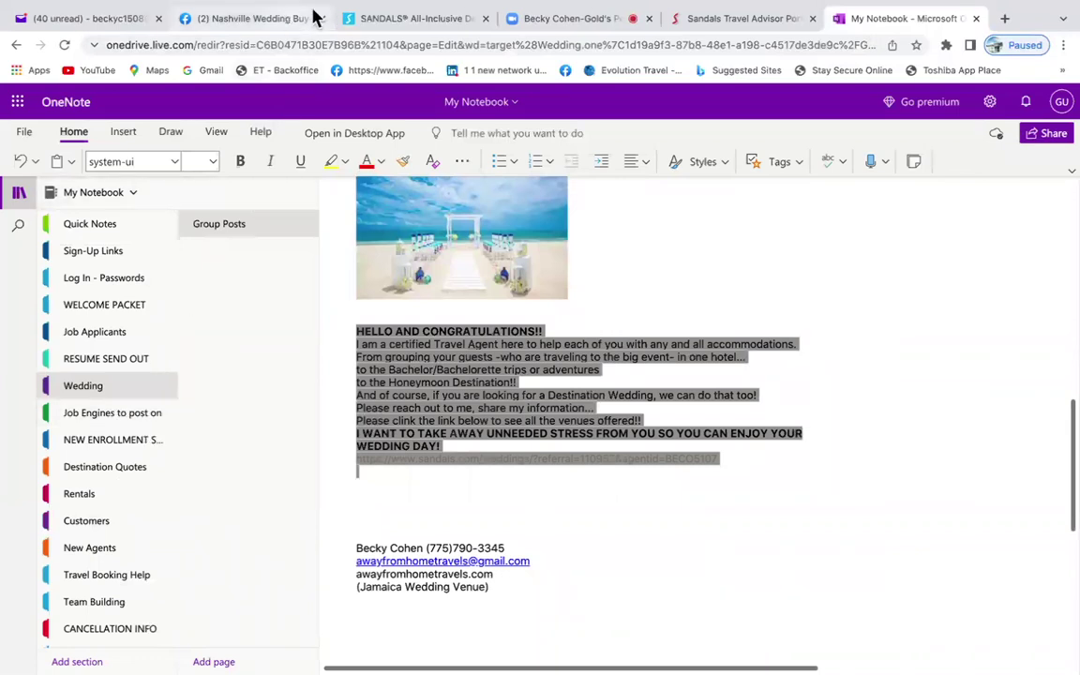
pyautogui.click(264, 21)
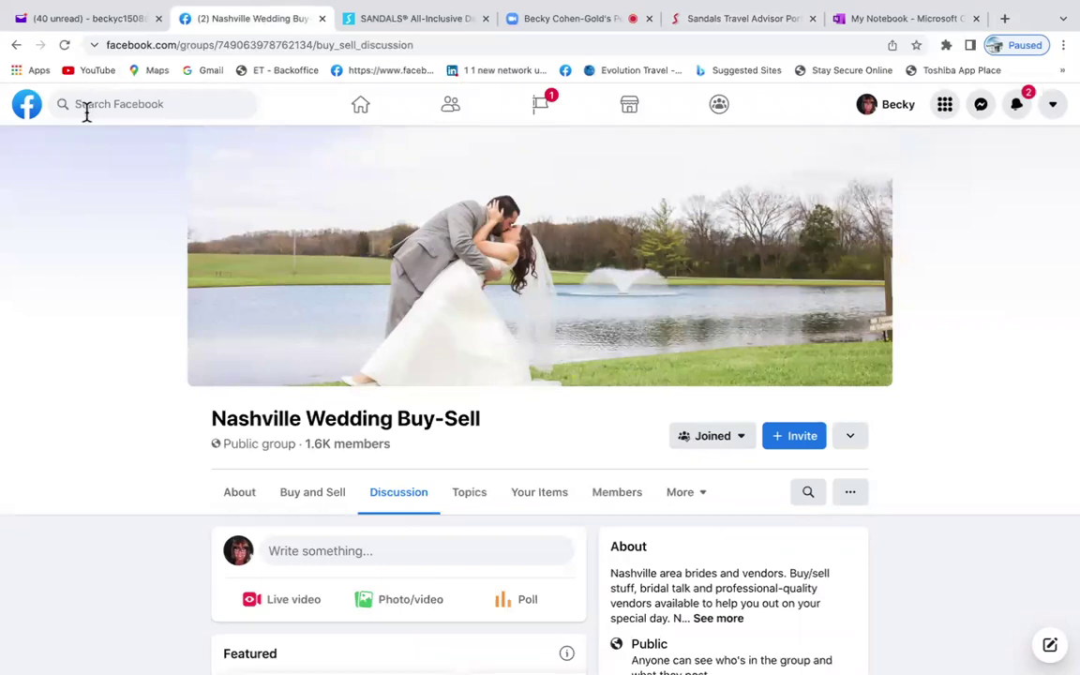
# - Find the Chicago Area Golfers group by searching joined groups for 'Golf' and start a post
pyautogui.click(722, 110)
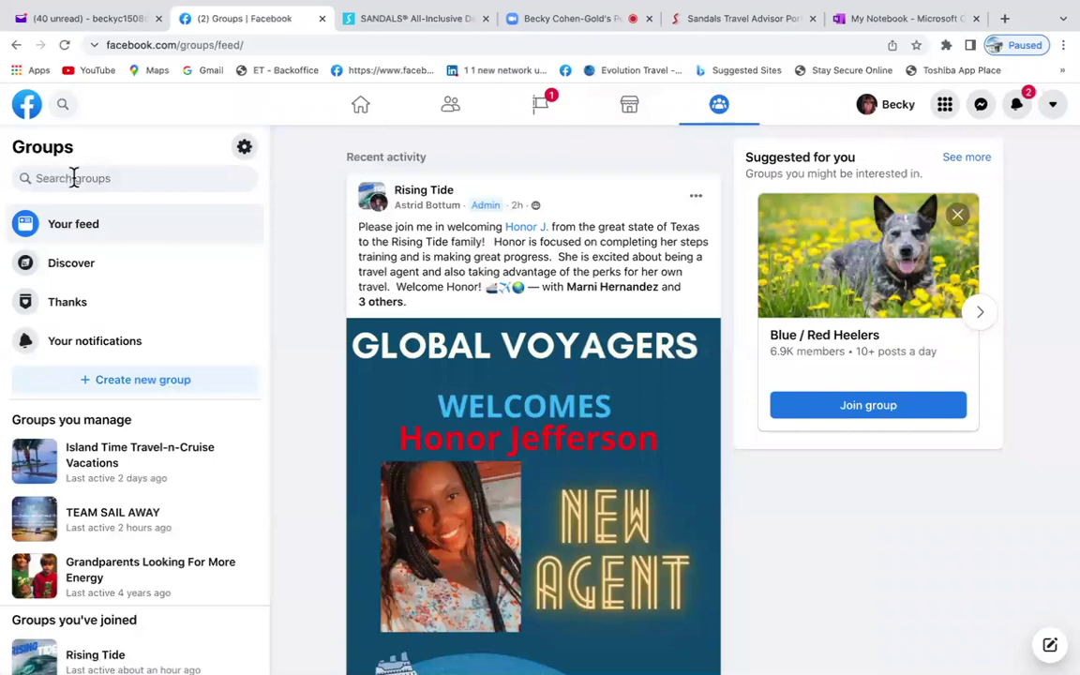
pyautogui.click(244, 146)
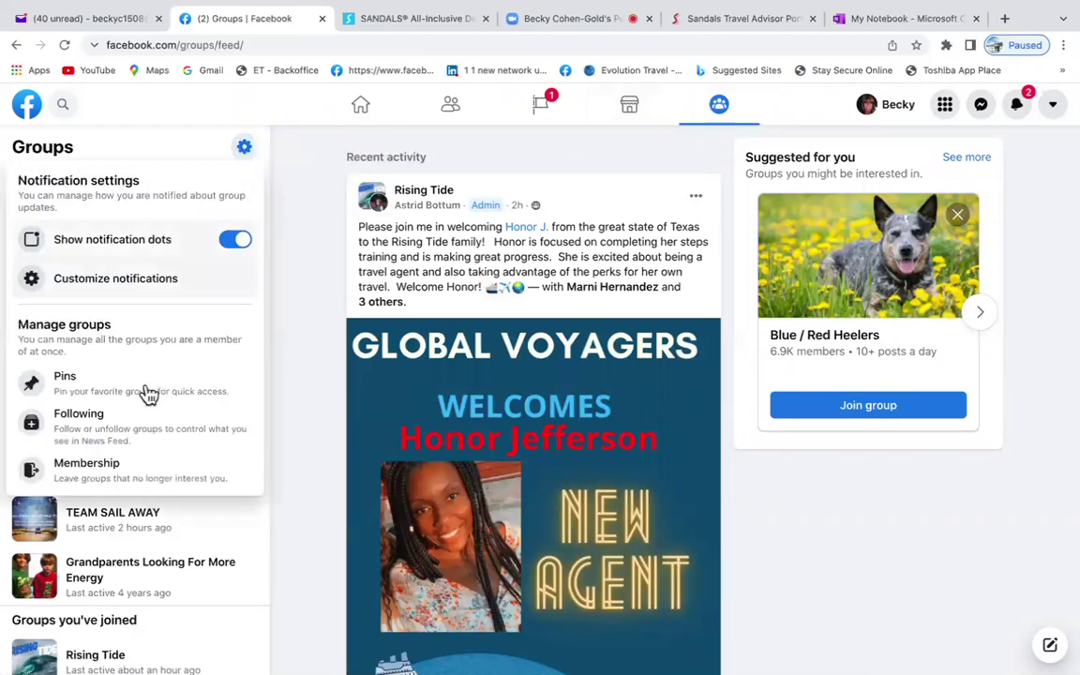
pyautogui.click(120, 482)
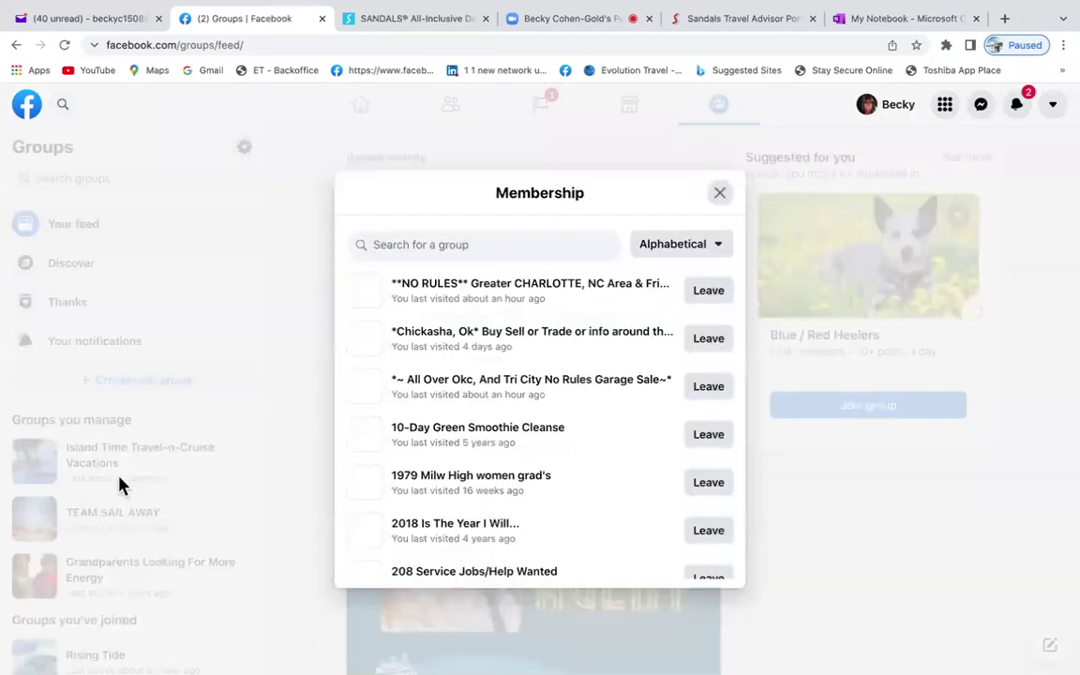
pyautogui.click(388, 244)
pyautogui.write('Golf')
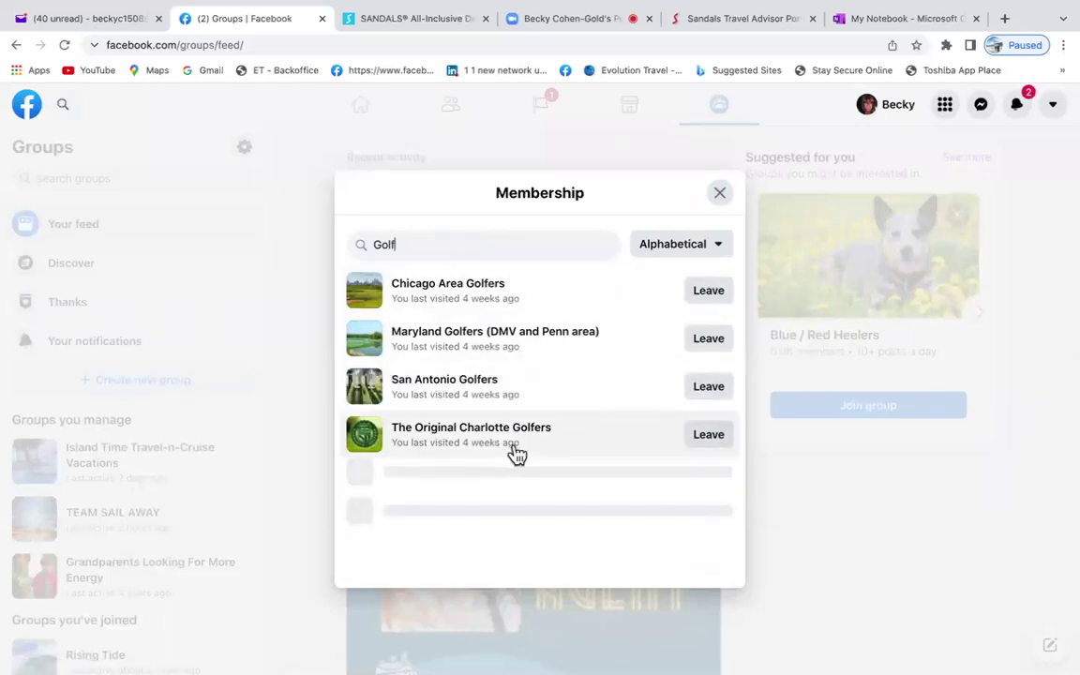
pyautogui.click(456, 307)
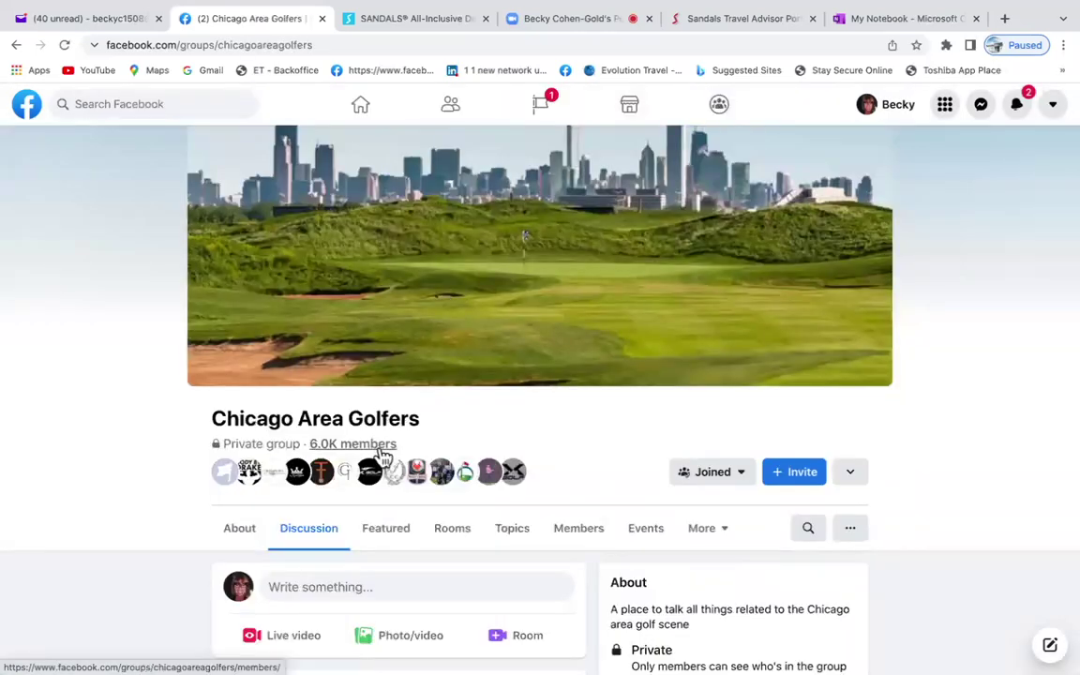
pyautogui.scroll(-1, 405, 560)
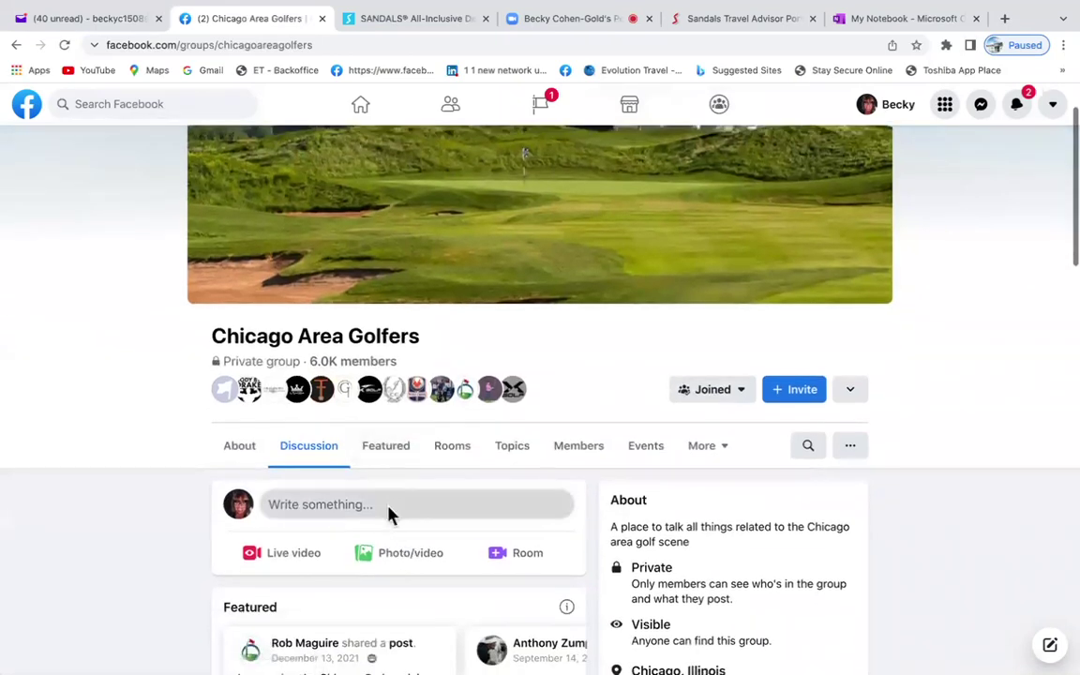
pyautogui.click(391, 511)
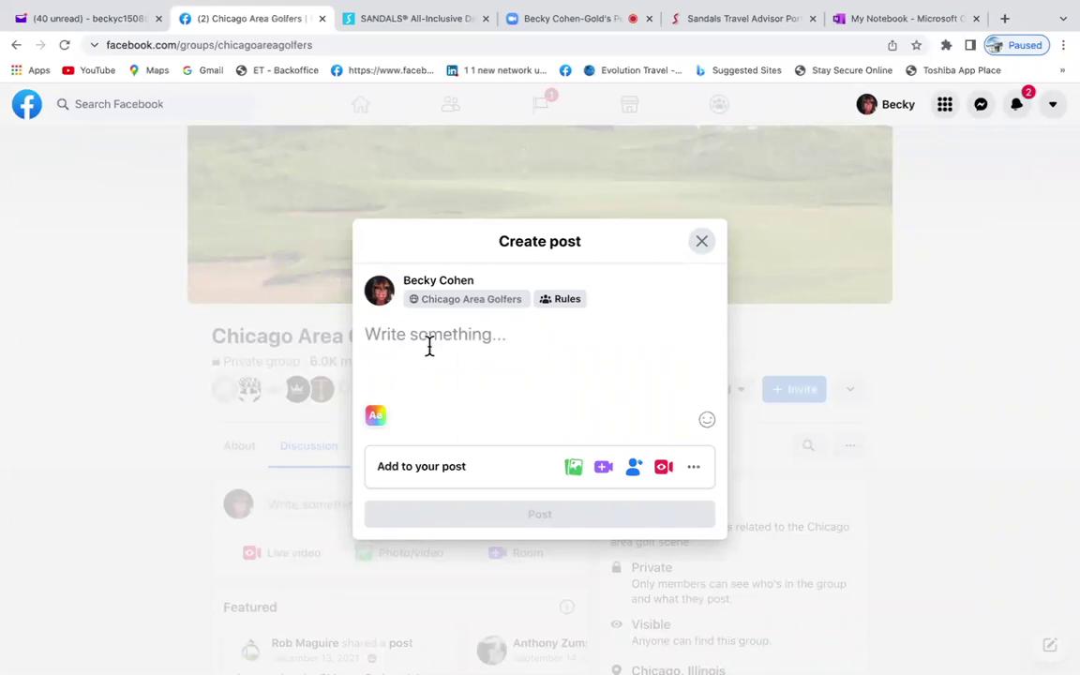
# - Write 'Hello!! Are you looking for a different place to enjoy your golfing experience?' plus a link invitation
pyautogui.write('Hell')
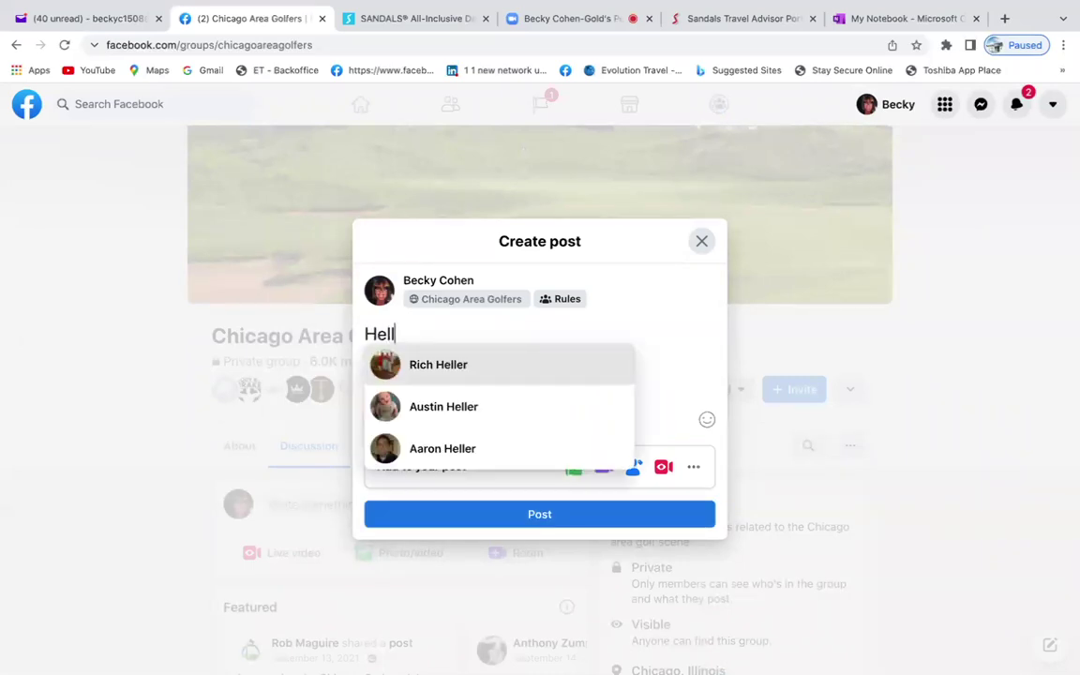
pyautogui.write('o!!')
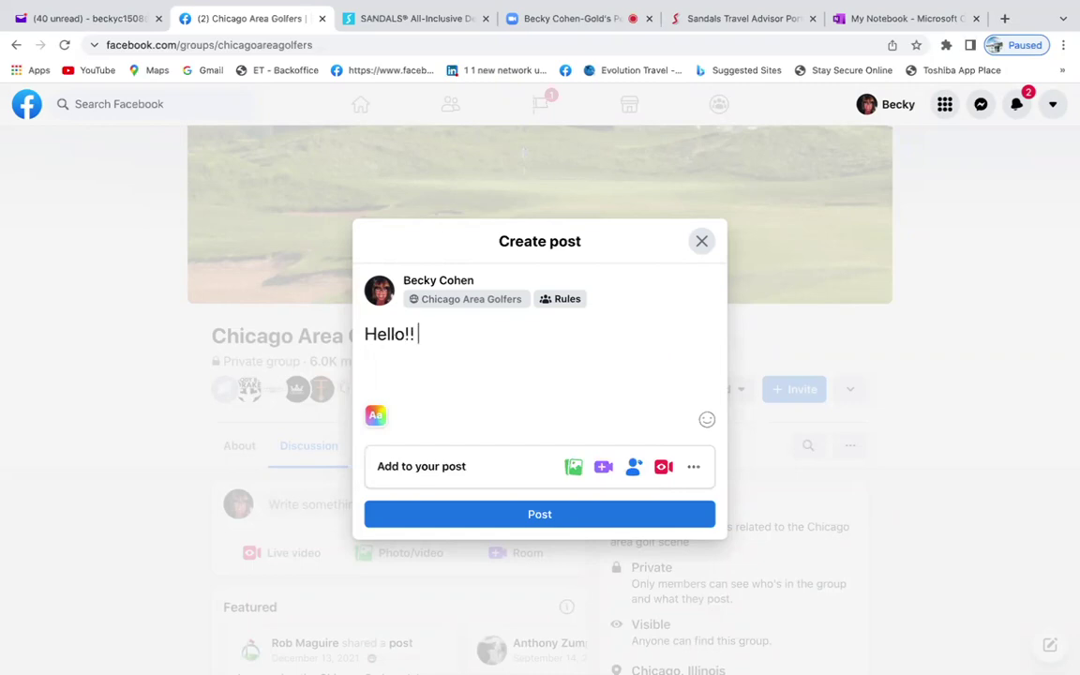
pyautogui.write(' Are you lookin')
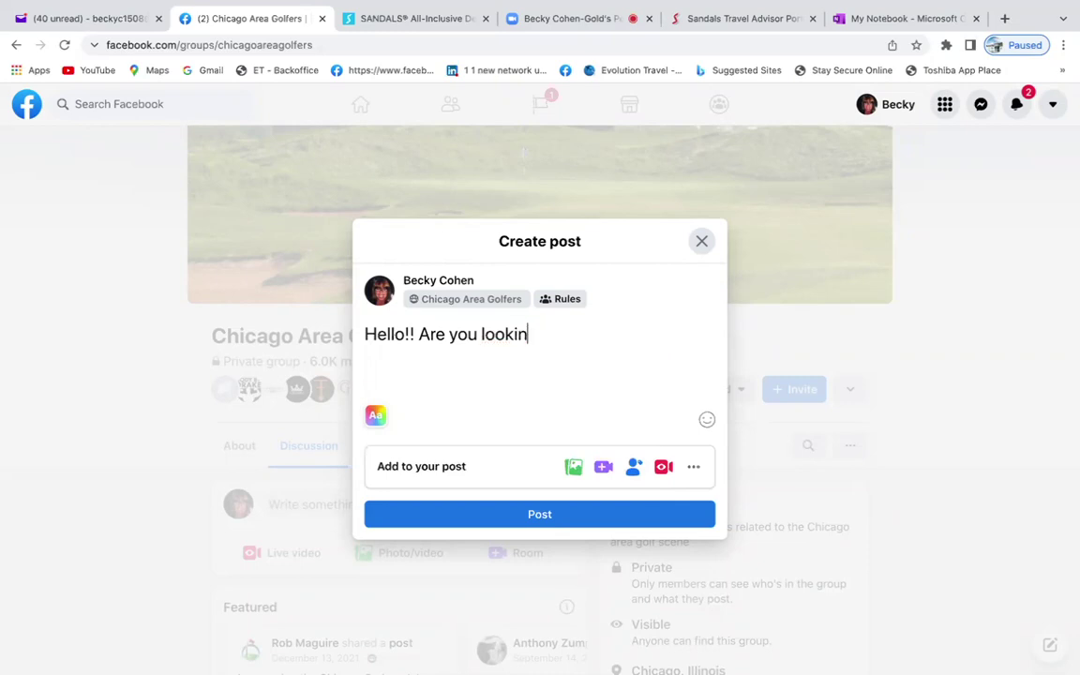
pyautogui.write('g for a differnet')
pyautogui.press('BackSpace')
pyautogui.press('BackSpace')
pyautogui.press('BackSpace')
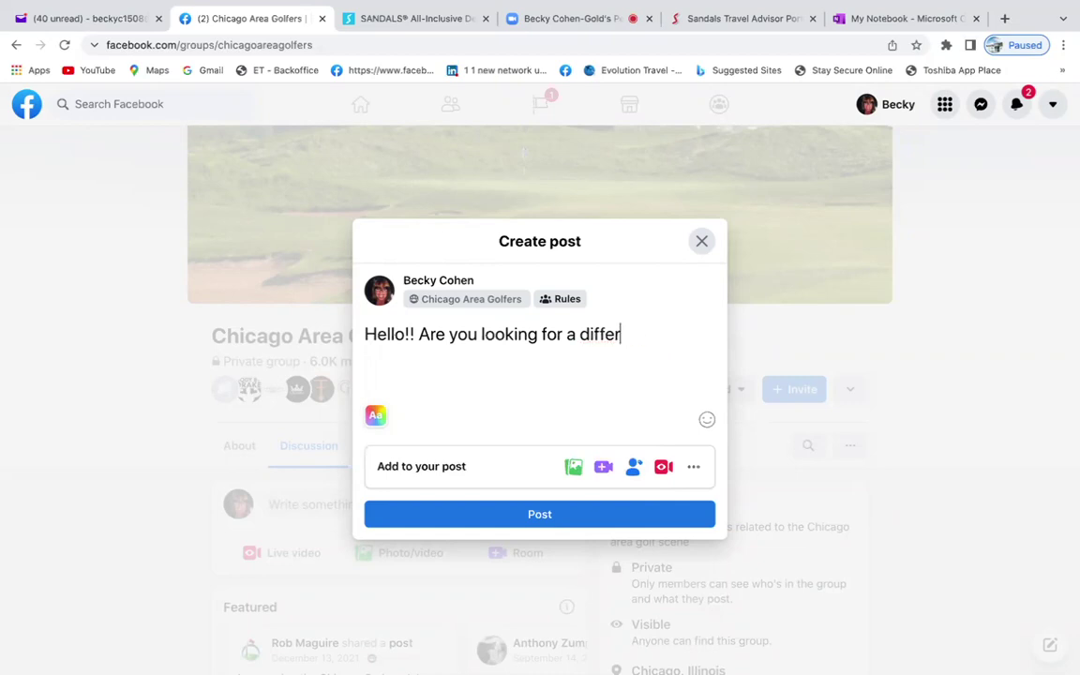
pyautogui.write('ent place ')
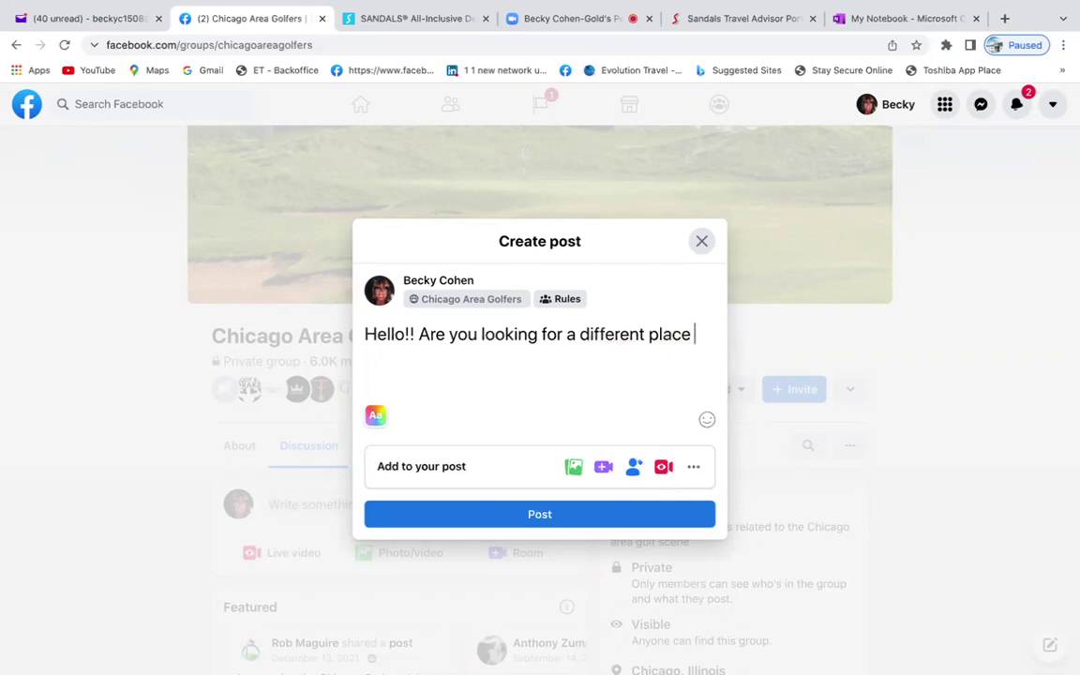
pyautogui.write('to enjoy')
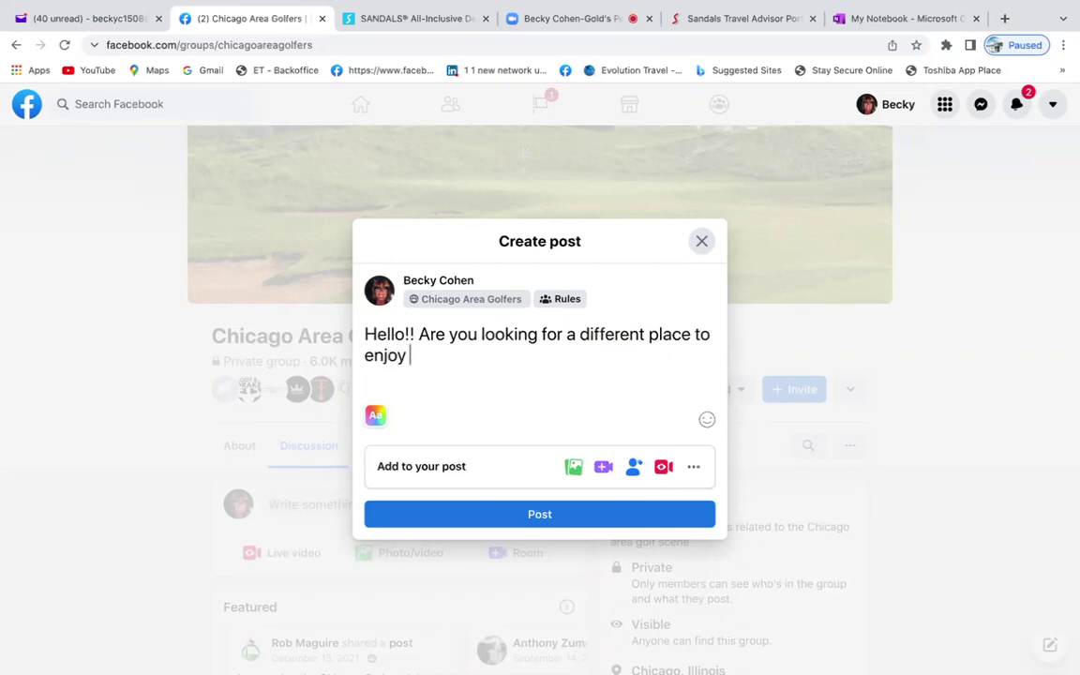
pyautogui.click(419, 335)
pyautogui.press('Return')
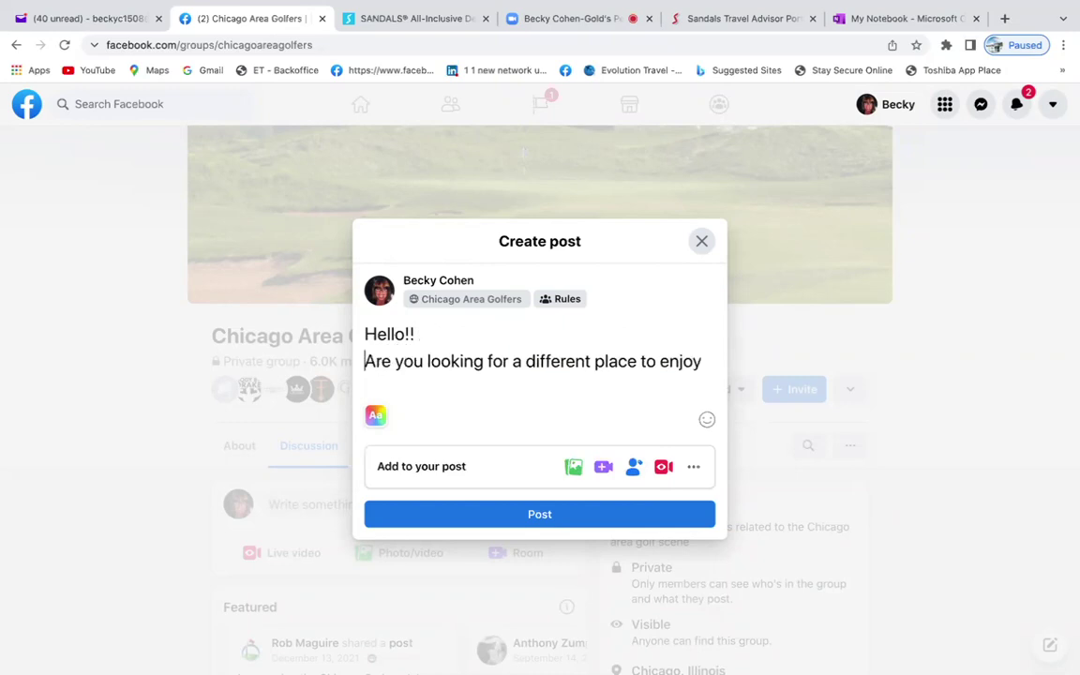
pyautogui.click(718, 361)
pyautogui.write('your ')
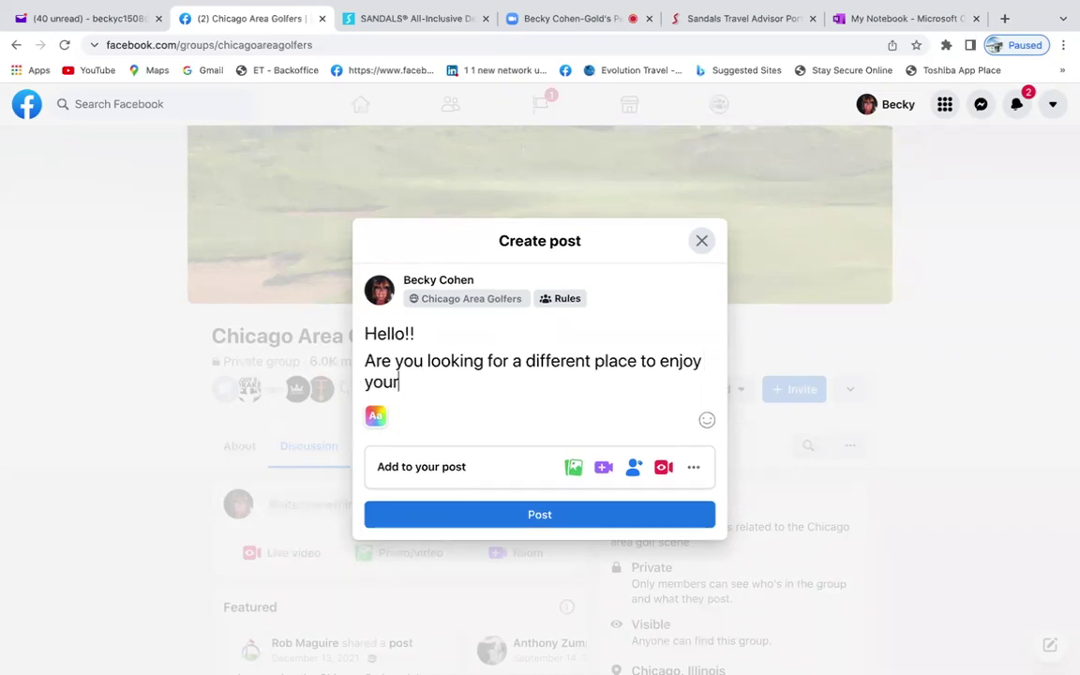
pyautogui.write('golfi')
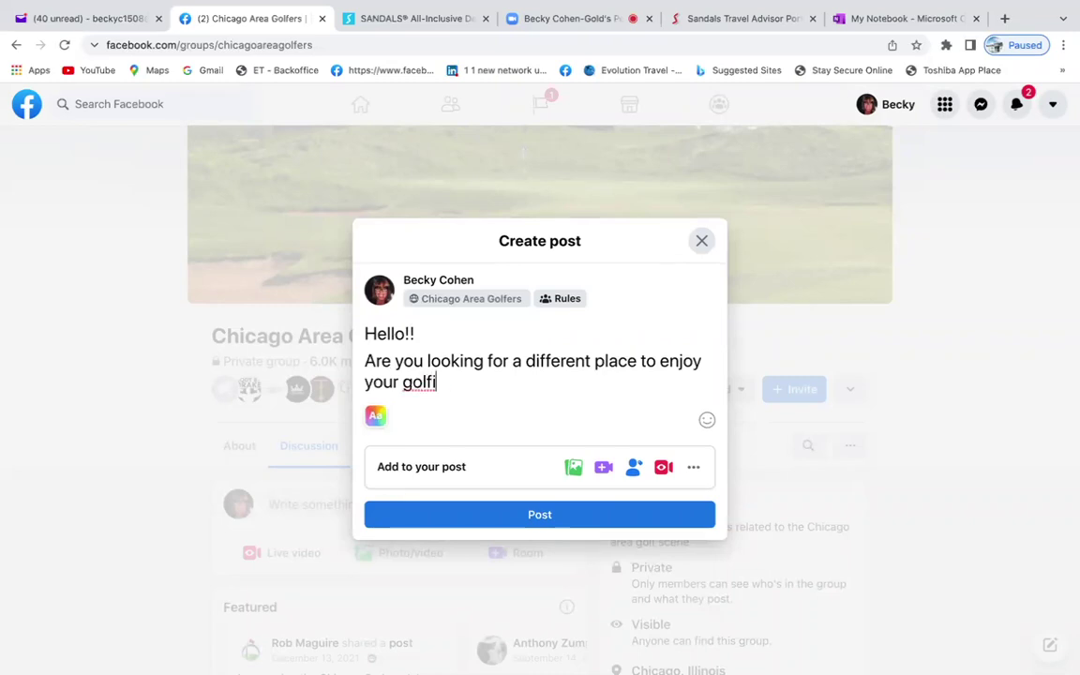
pyautogui.write('ng exper')
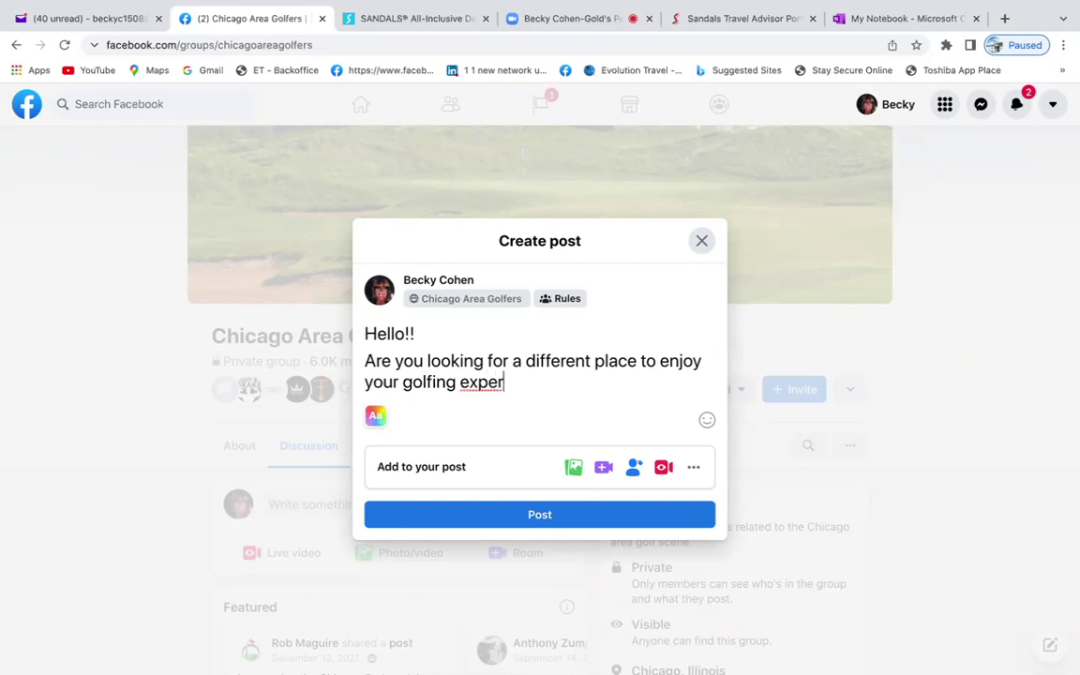
pyautogui.write('ience?')
pyautogui.press('Return')
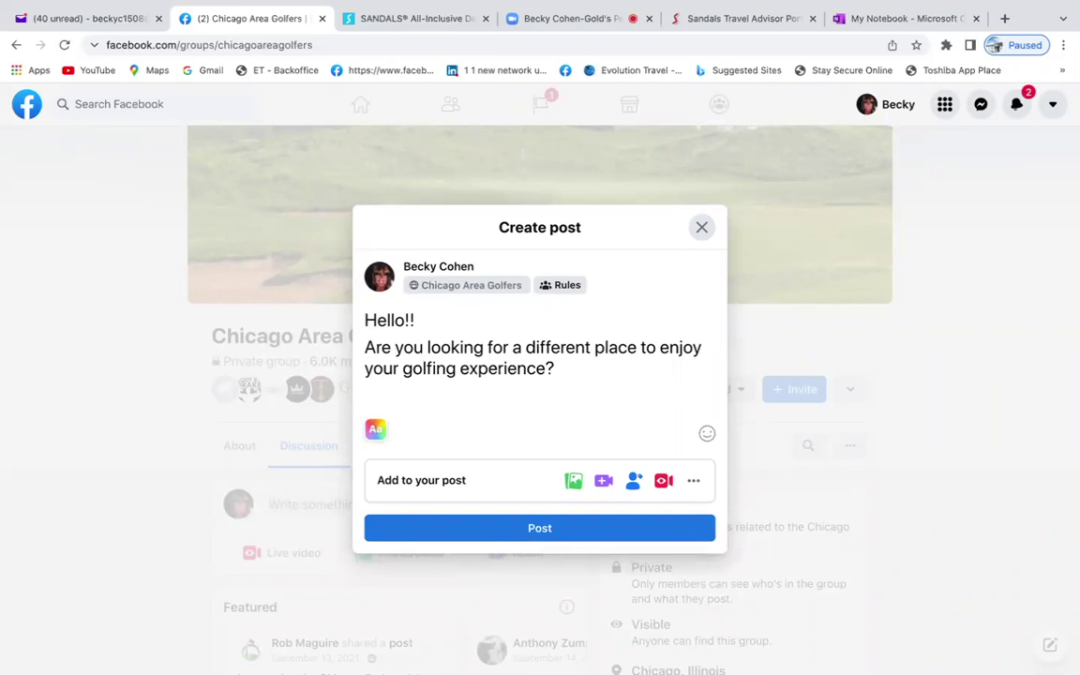
pyautogui.write('Clink into')
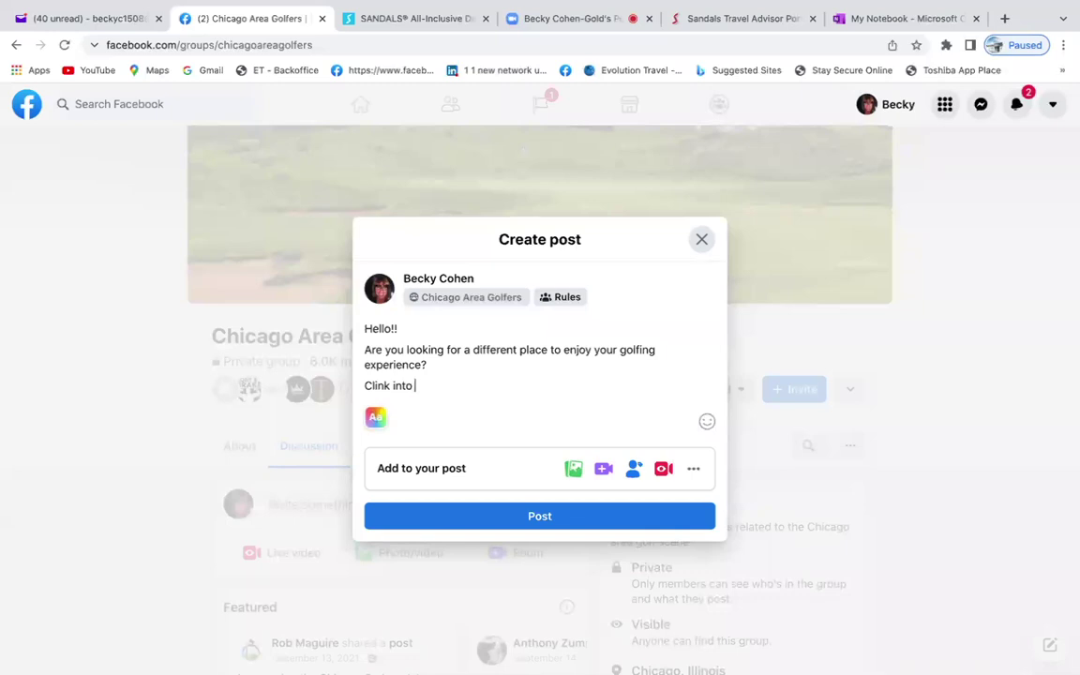
pyautogui.write(' the link and see wh')
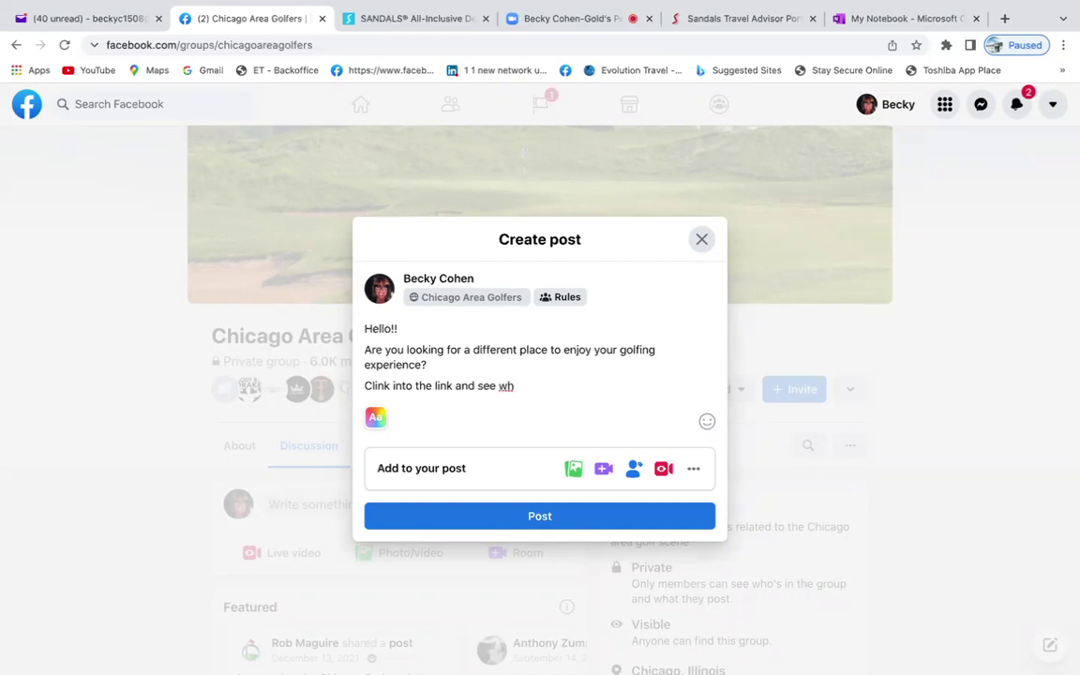
pyautogui.write('ere you')
pyautogui.write(' g')
pyautogui.write('an')
pyautogui.write('go')
pyautogui.write('to')
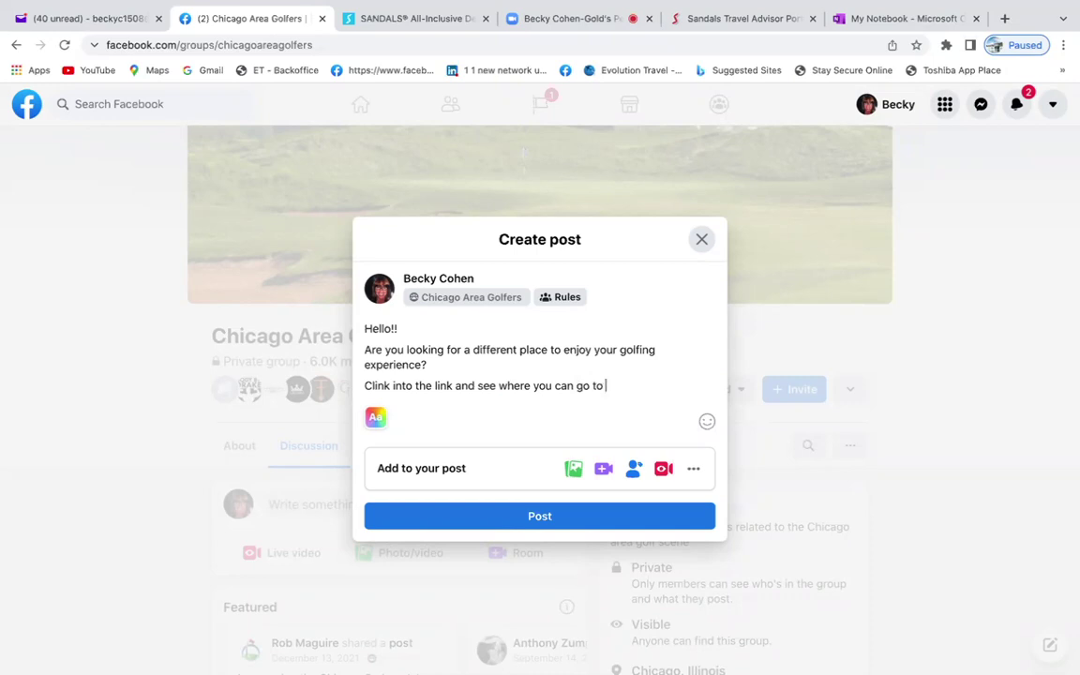
pyautogui.write(' have a')
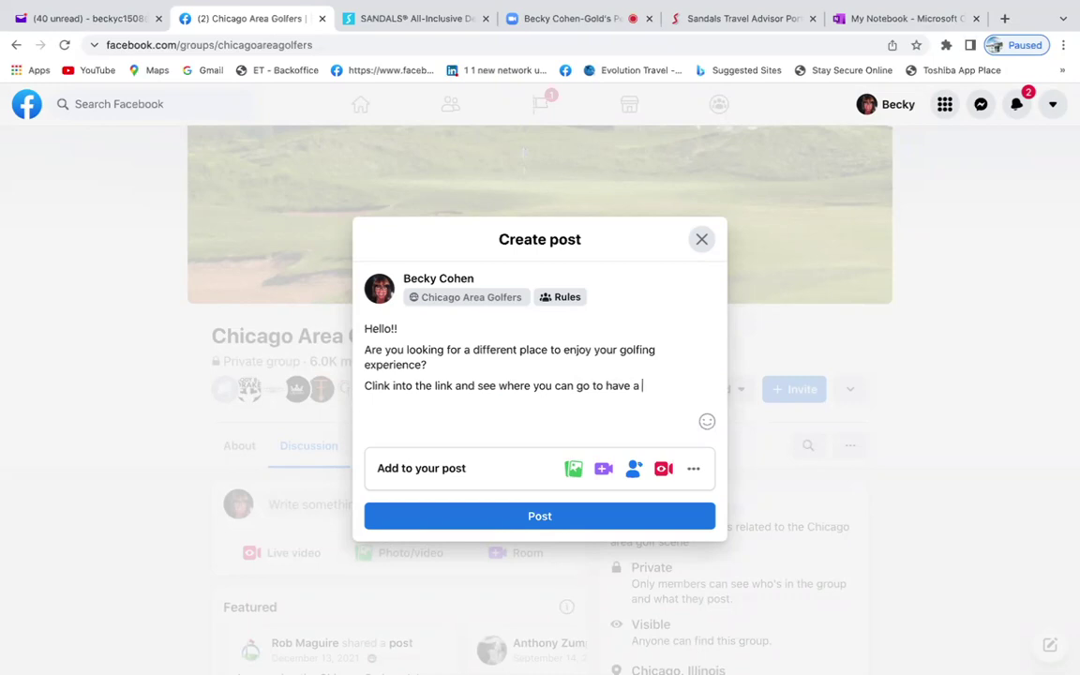
pyautogui.write(' vacation and golf')
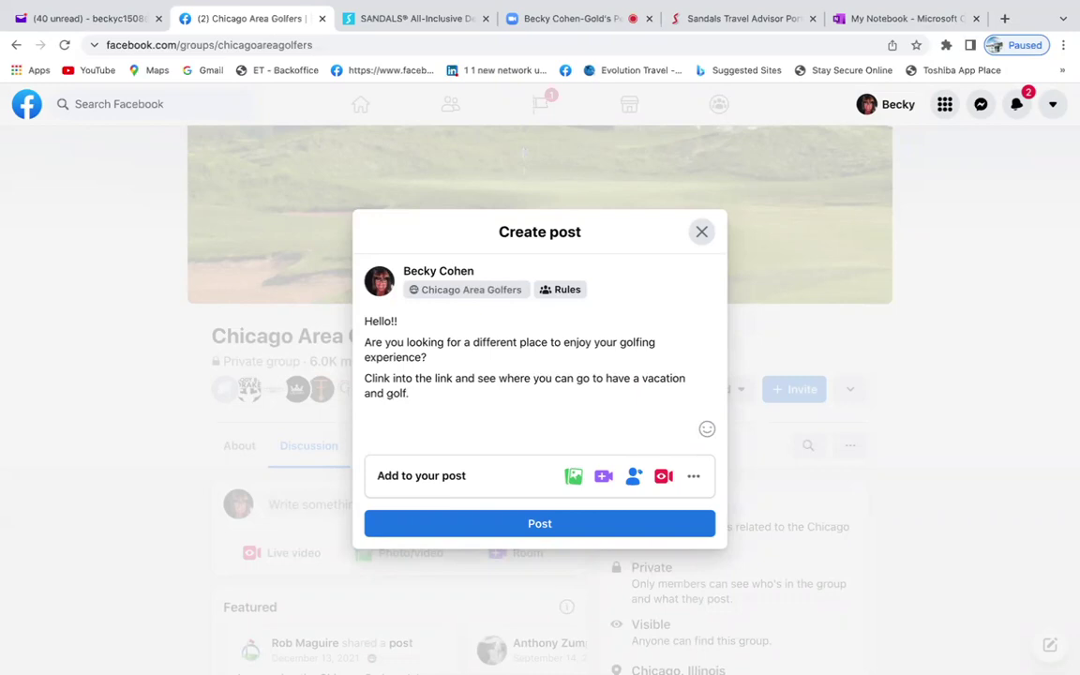
pyautogui.write('.')
pyautogui.press('Return')
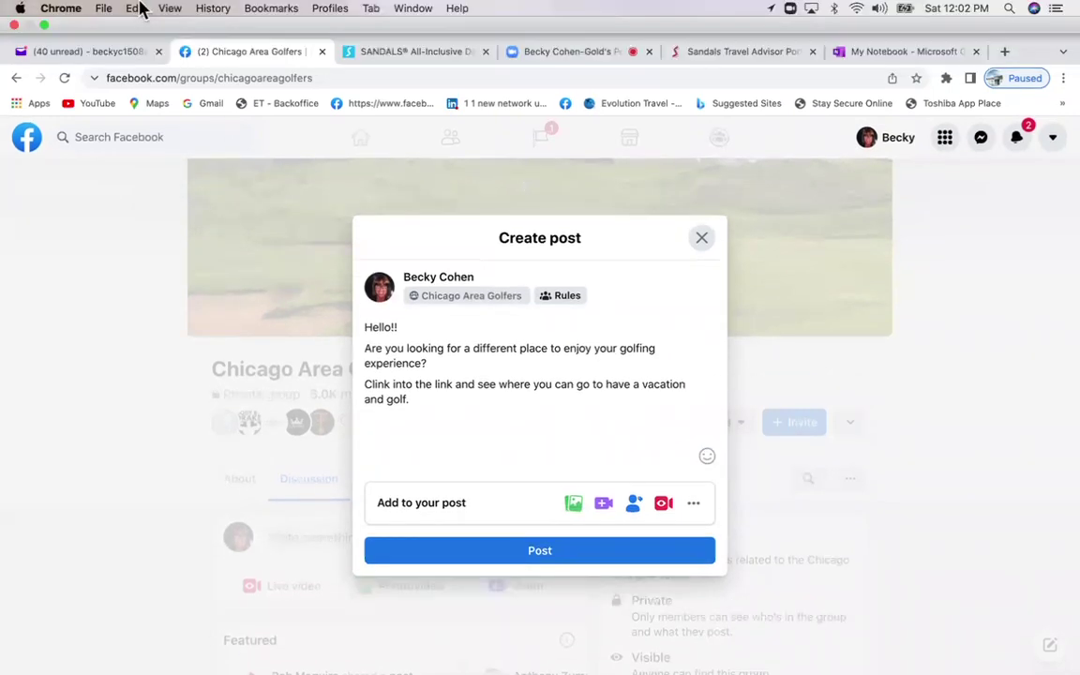
# - Paste the Sandals golf link into the draft and check its 'SANDALS® Destinations With Golf Courses' preview
pyautogui.click(135, 7)
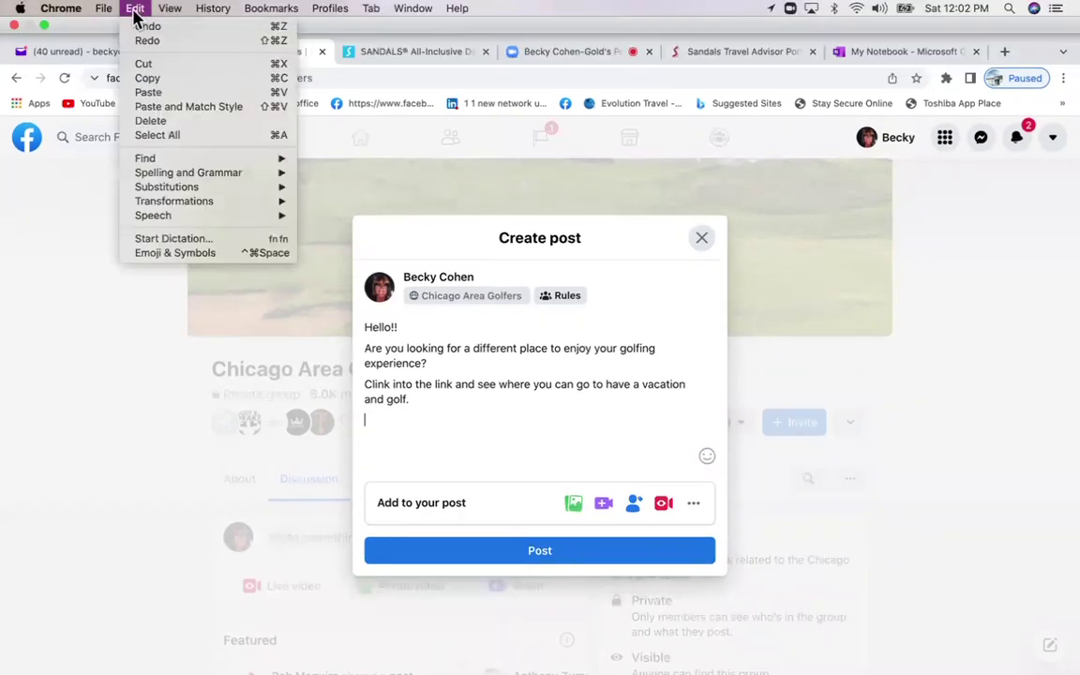
pyautogui.click(150, 93)
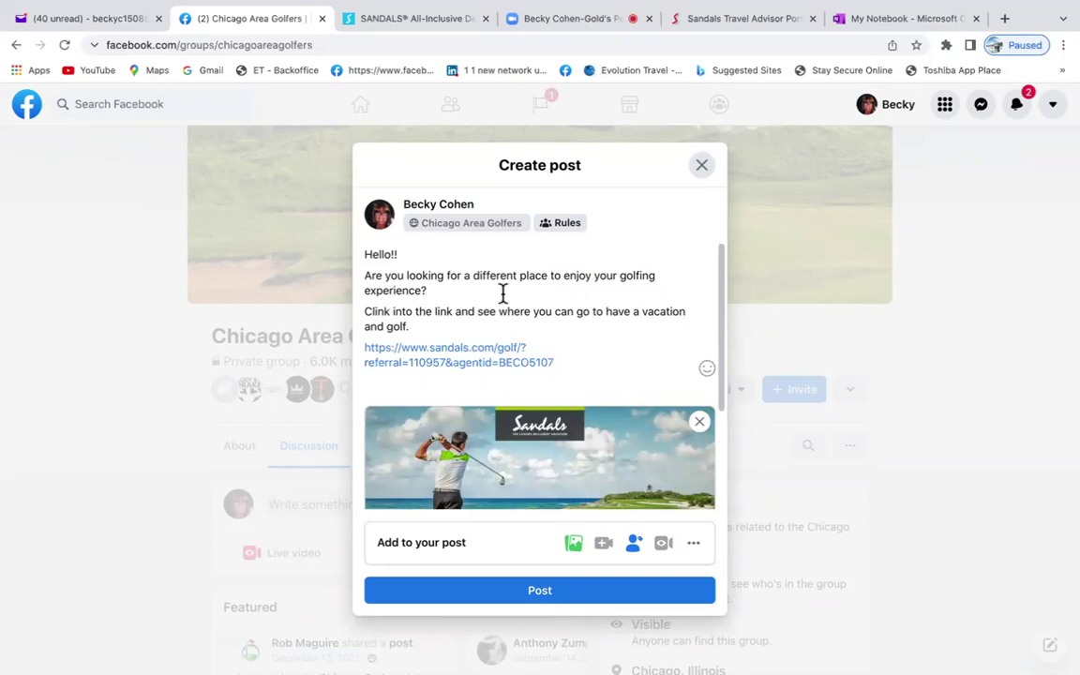
pyautogui.scroll(-3, 600, 371)
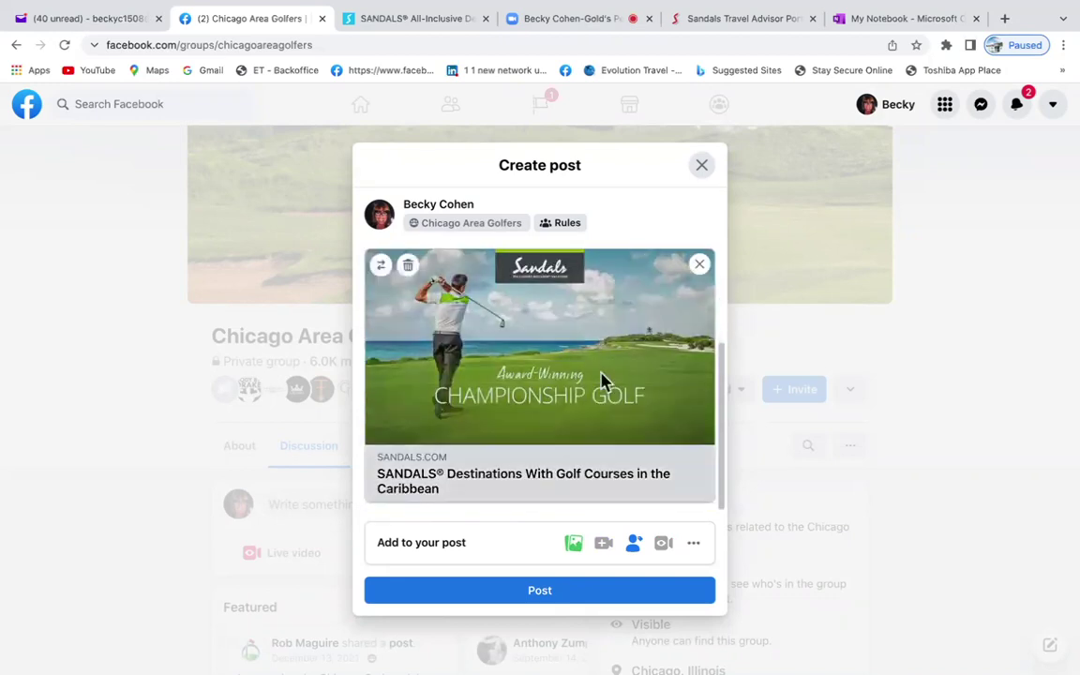
pyautogui.scroll(2, 600, 380)
pyautogui.scroll(-2, 600, 379)
pyautogui.scroll(3, 549, 412)
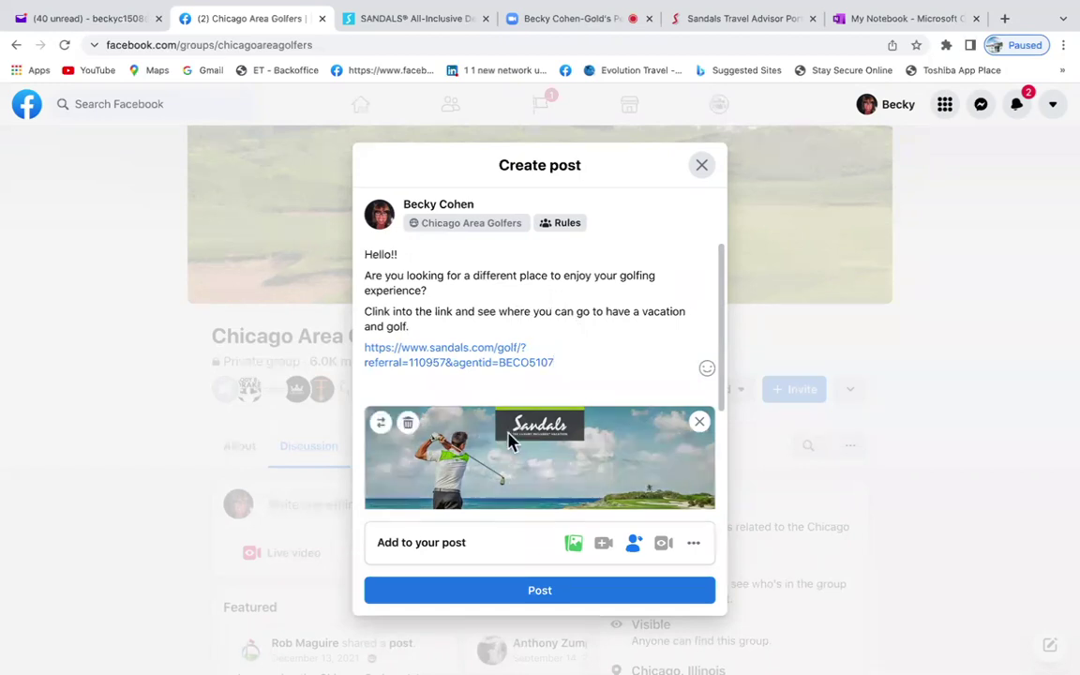
# - Publish the golf post to Chicago Area Golfers and scroll down to the new post
pyautogui.click(525, 593)
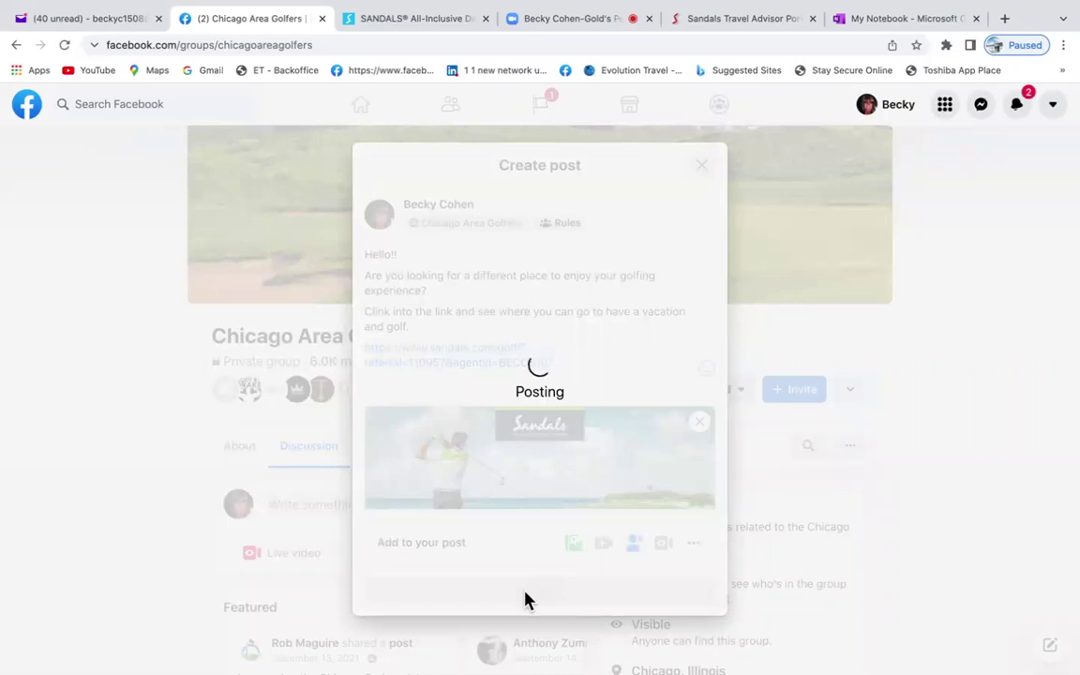
pyautogui.scroll(-5, 525, 600)
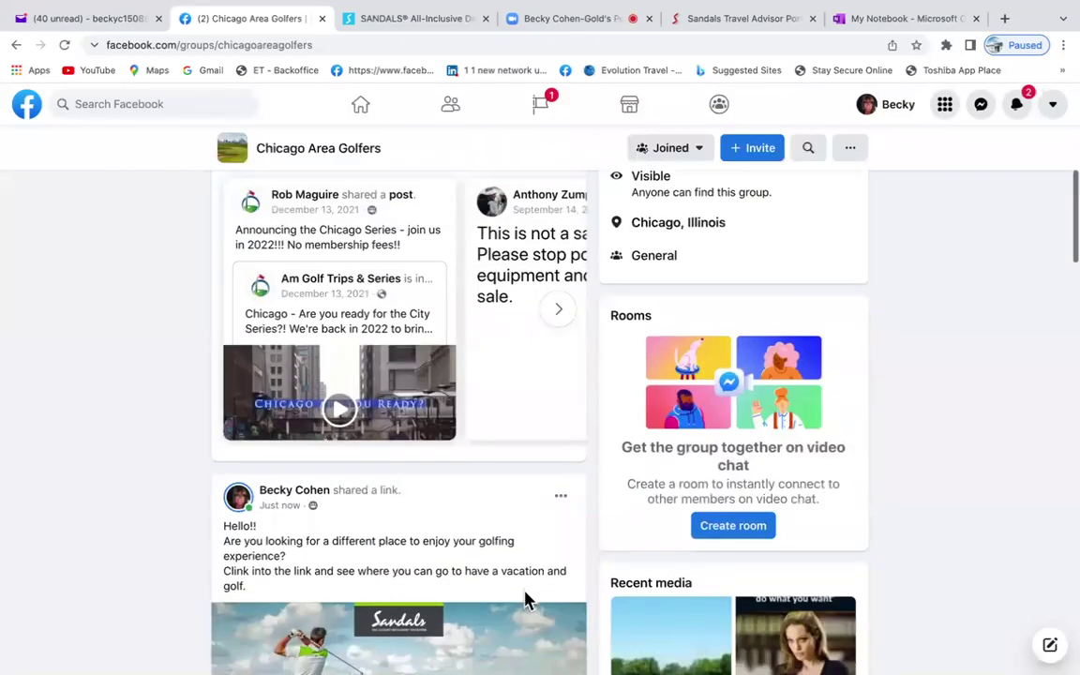
pyautogui.scroll(-3, 525, 600)
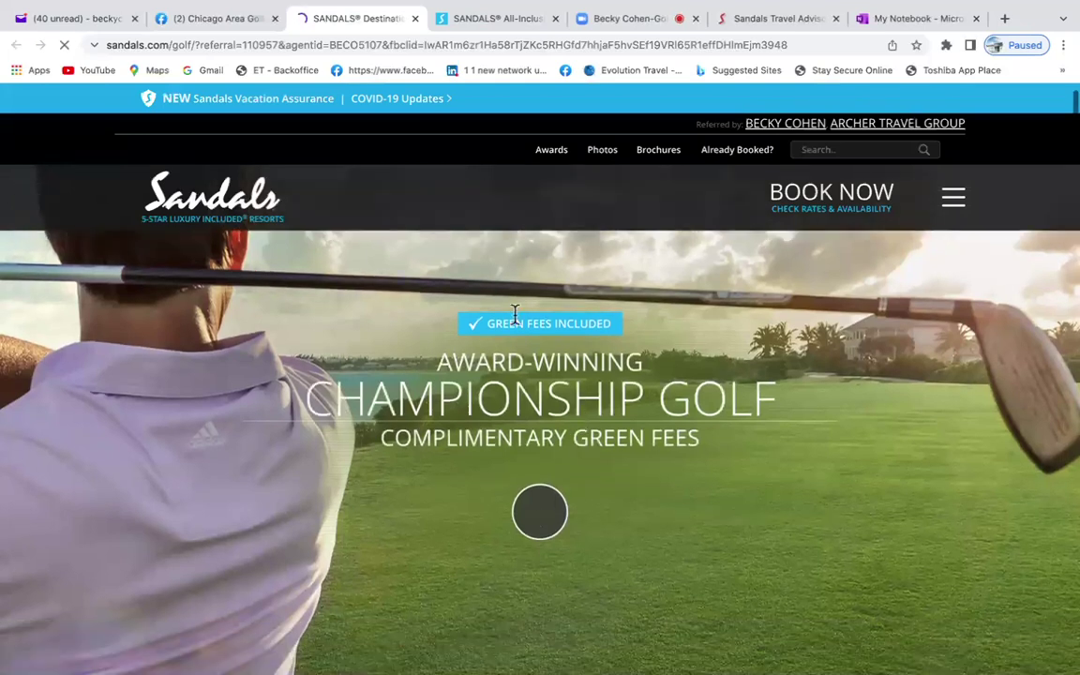
# - Scroll through the Sandals golf destinations page down to its cobranded booking footer
pyautogui.scroll(-3, 581, 564)
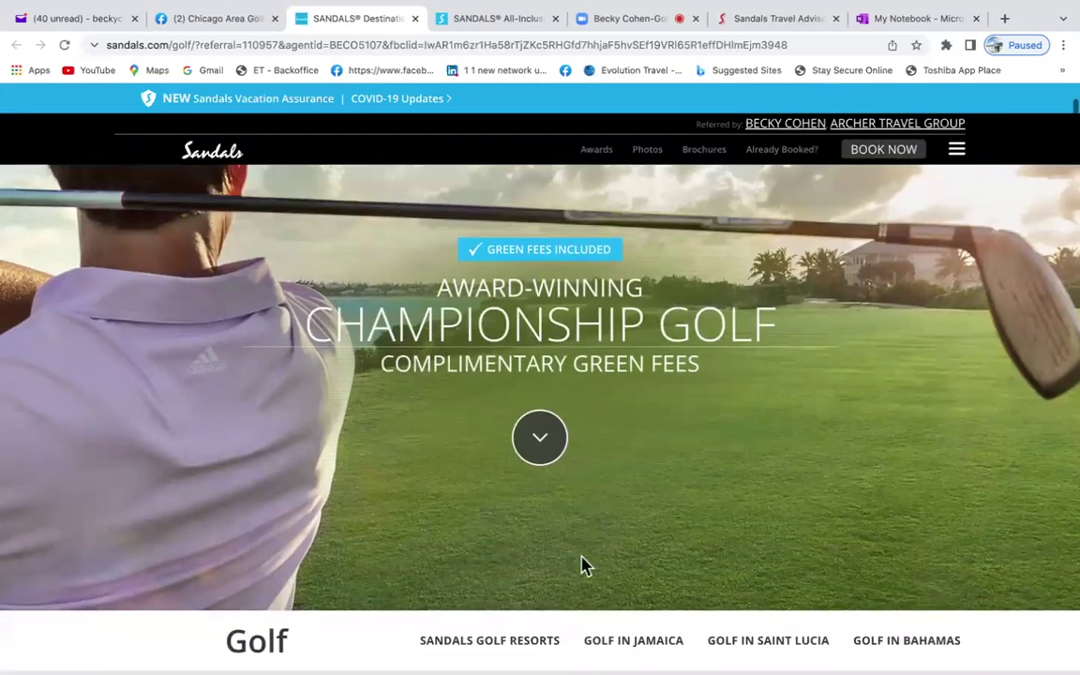
pyautogui.scroll(-3, 582, 562)
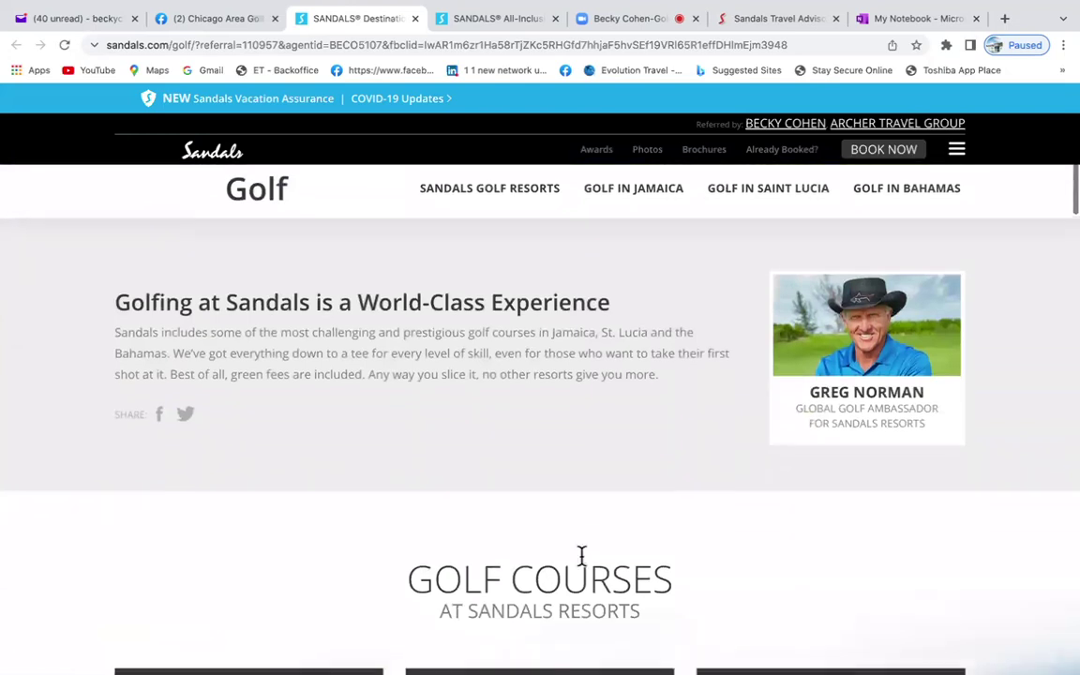
pyautogui.scroll(-5, 581, 558)
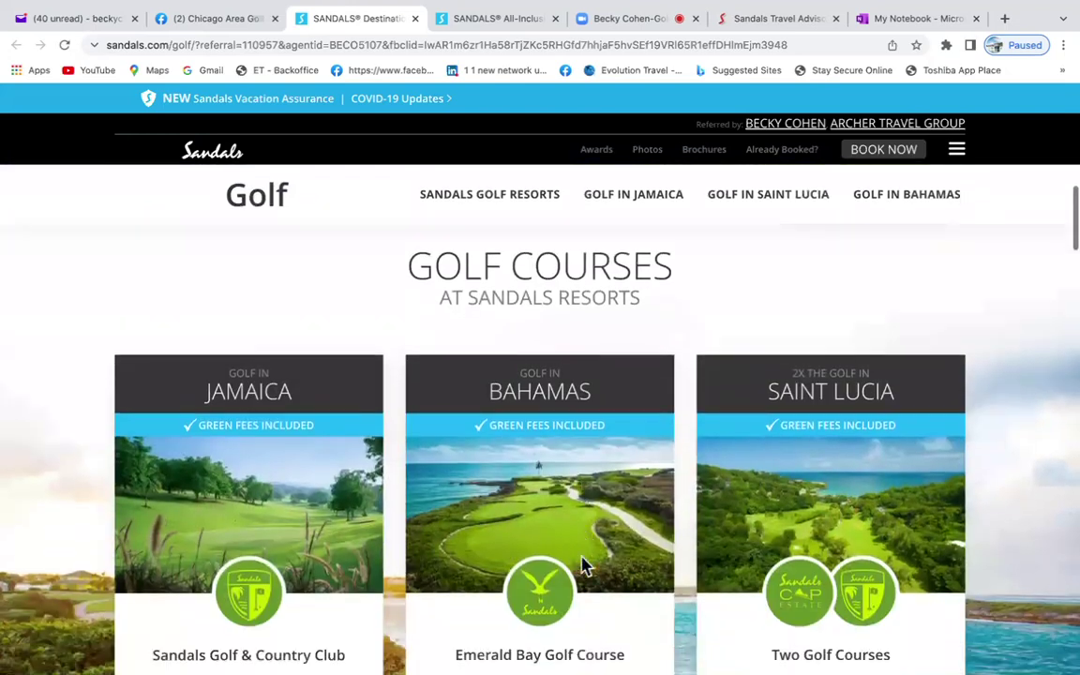
pyautogui.scroll(-1, 581, 563)
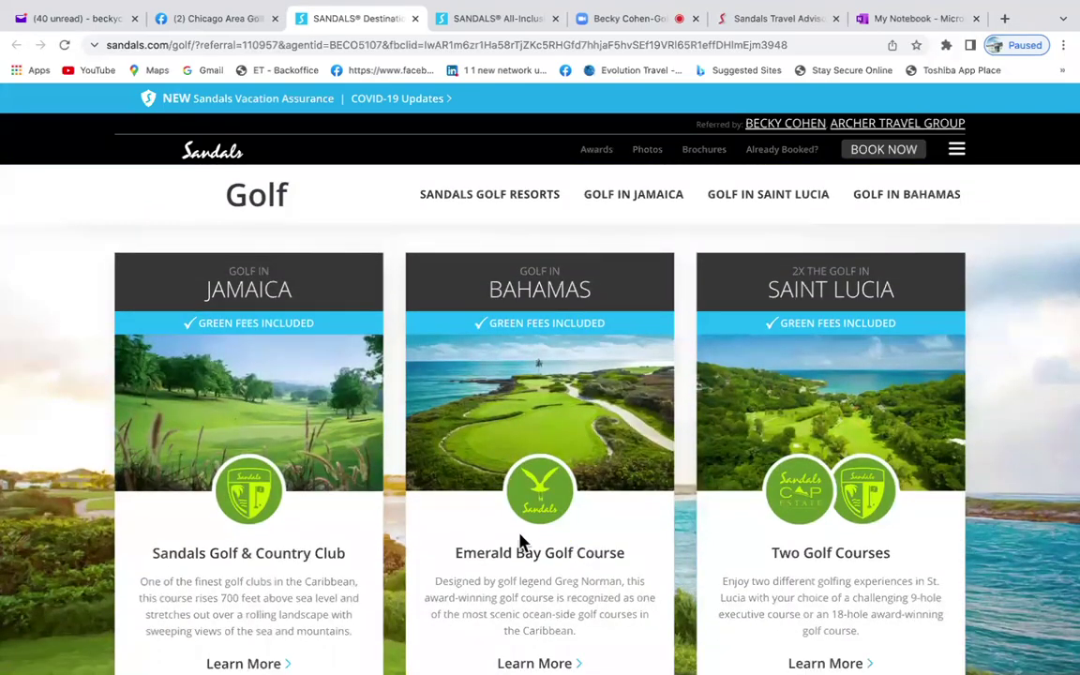
pyautogui.scroll(-1, 578, 609)
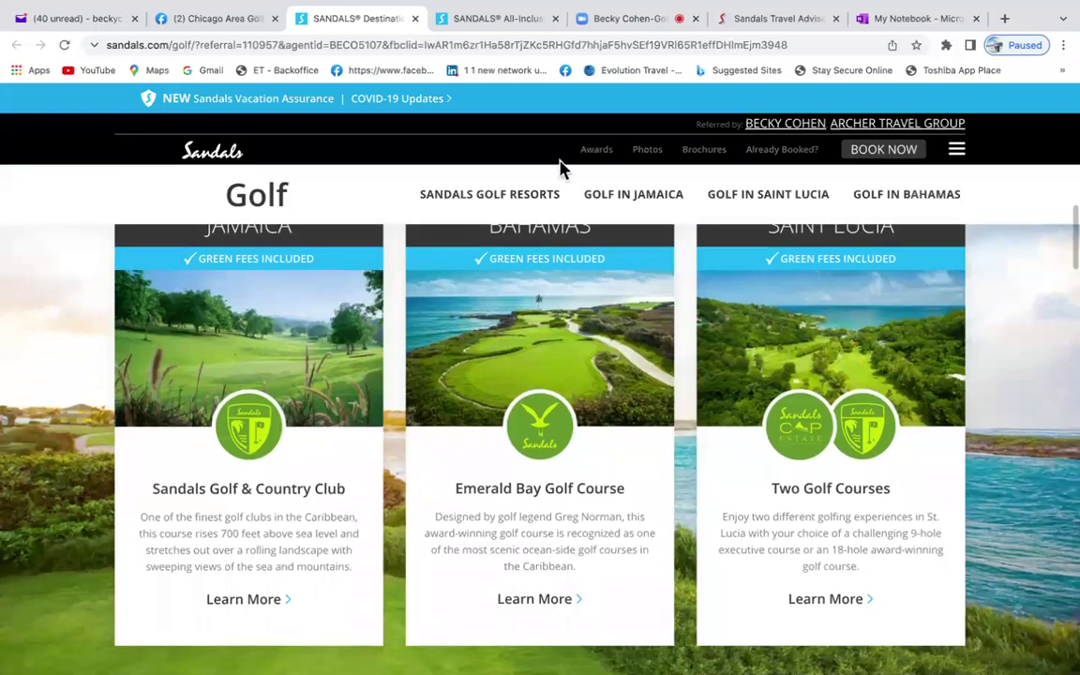
pyautogui.scroll(-4, 438, 511)
pyautogui.scroll(-5, 438, 507)
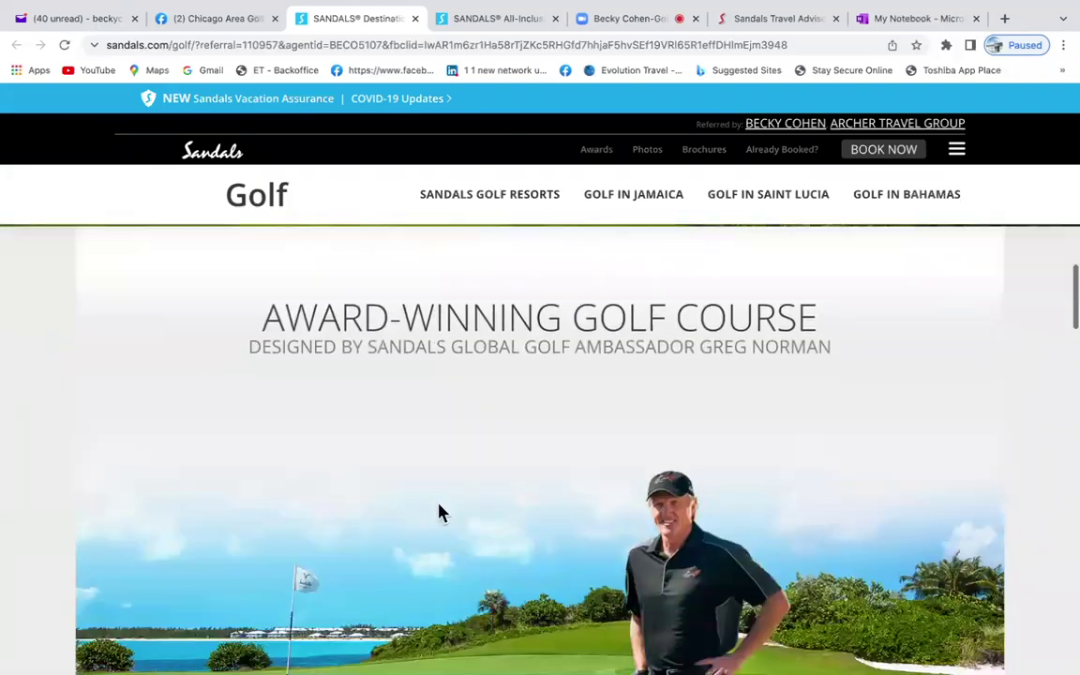
pyautogui.scroll(-4, 440, 512)
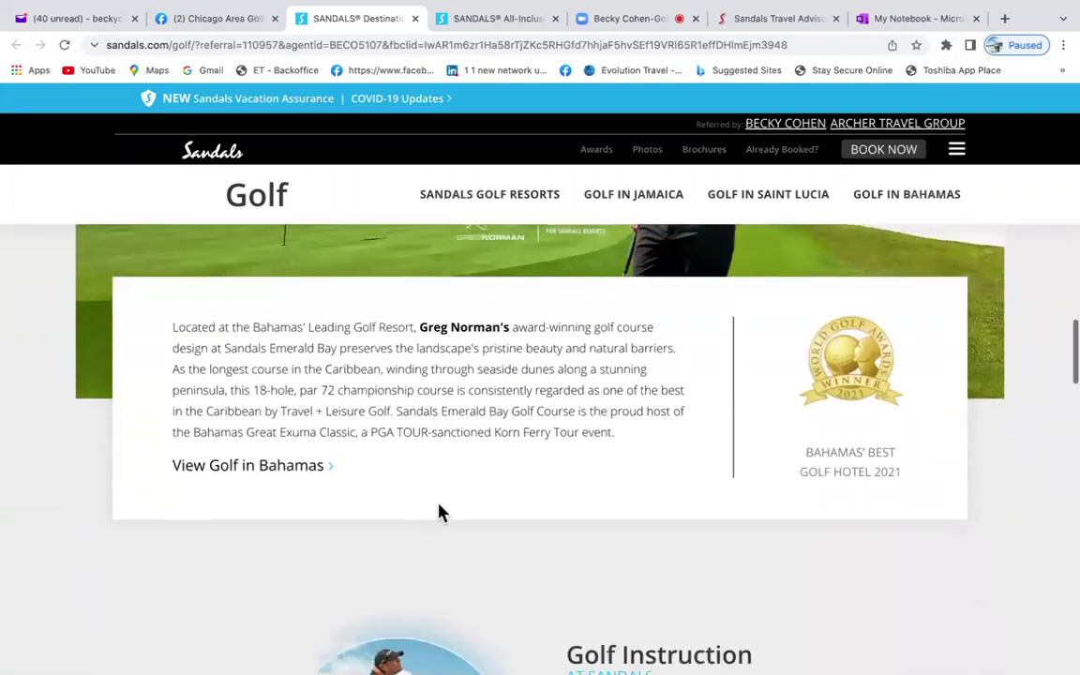
pyautogui.scroll(-4, 440, 512)
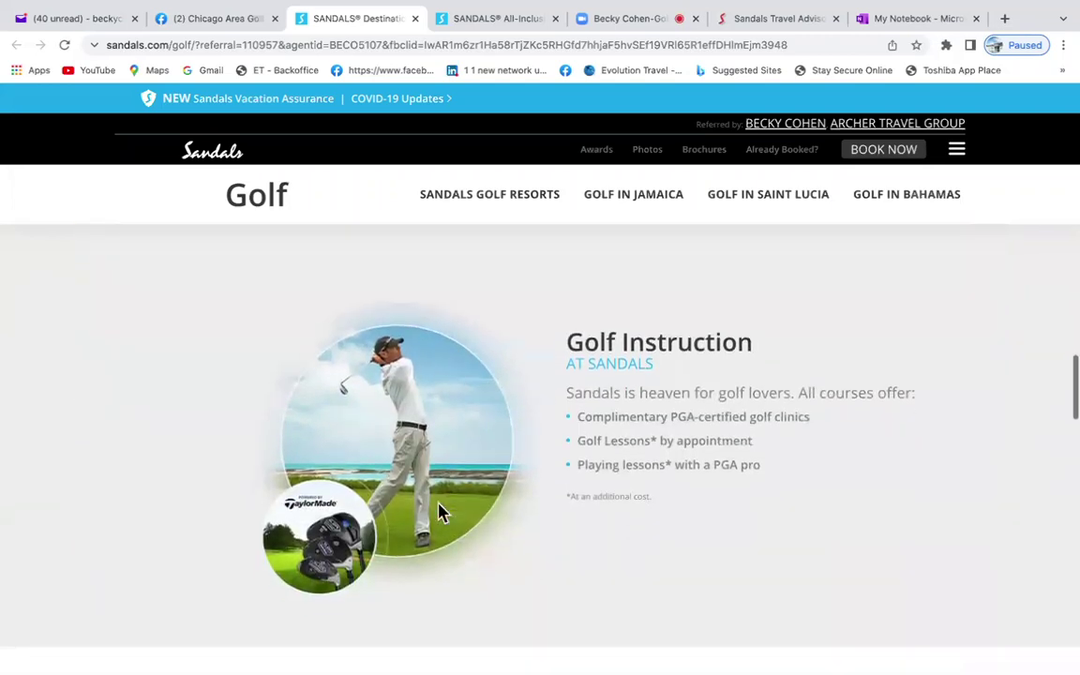
pyautogui.scroll(-4, 439, 511)
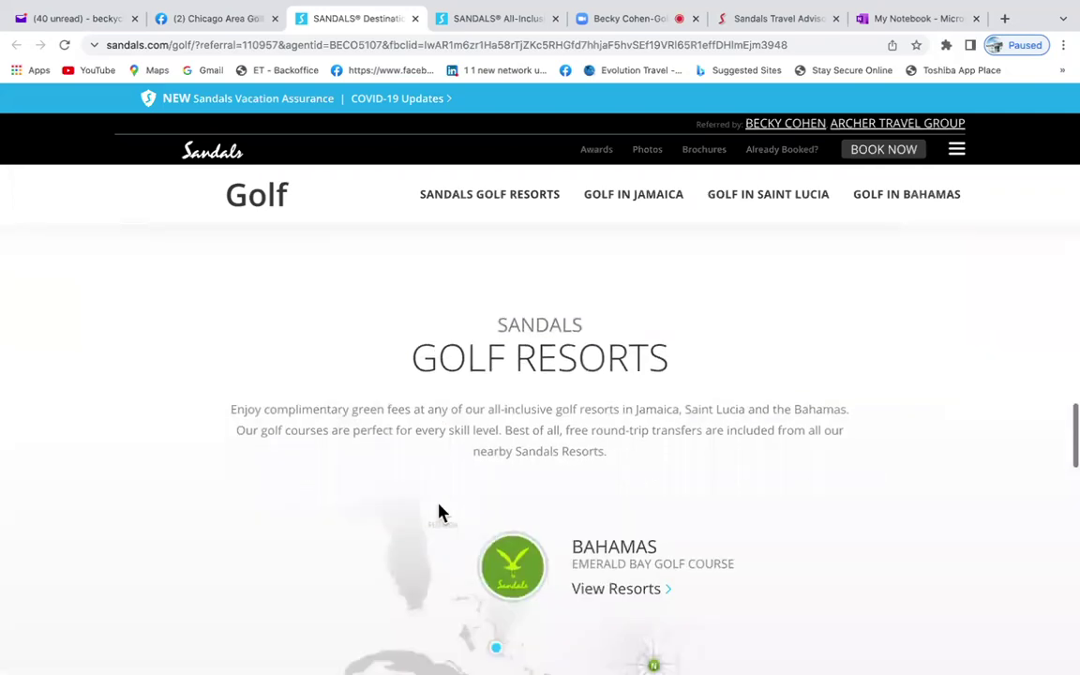
pyautogui.scroll(-1, 439, 511)
pyautogui.scroll(1, 544, 427)
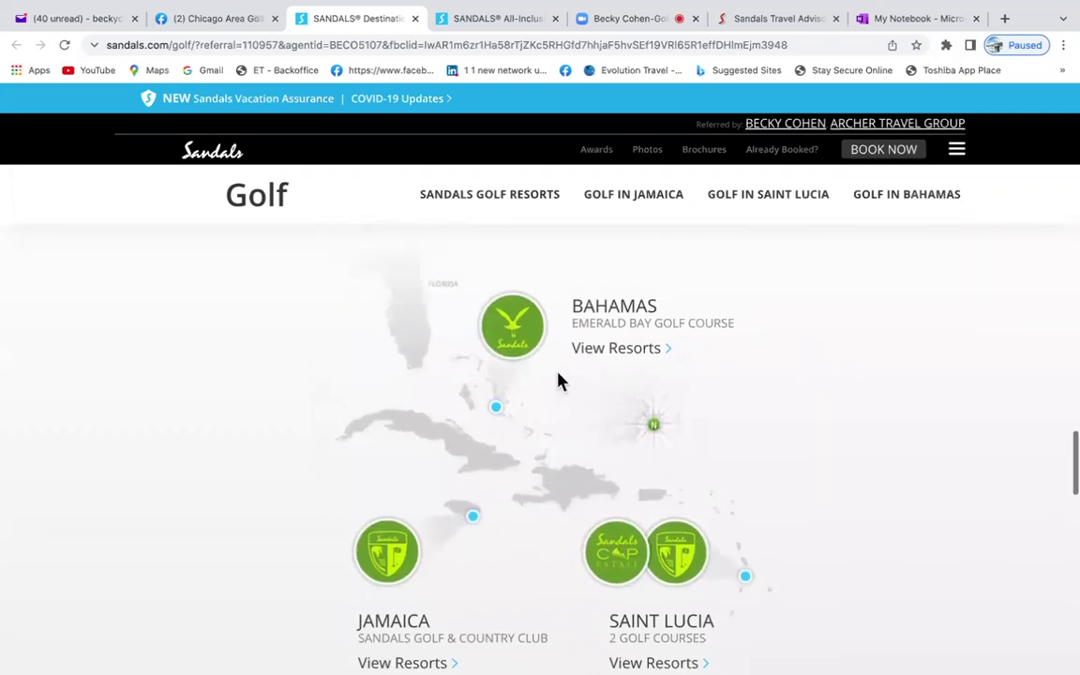
pyautogui.scroll(-4, 556, 380)
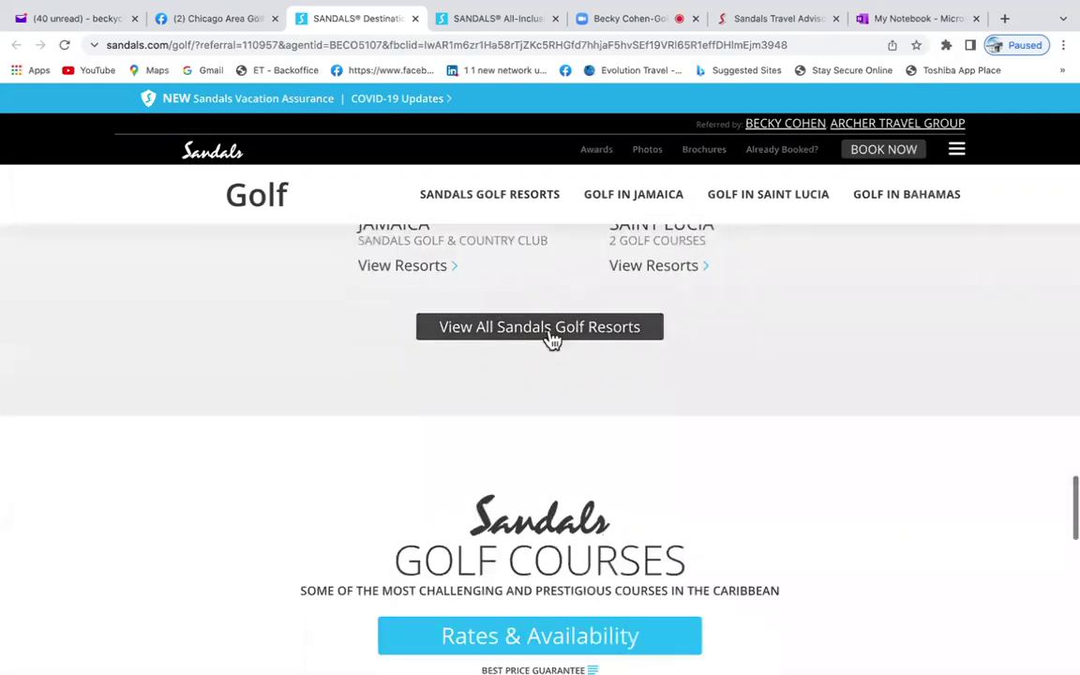
pyautogui.scroll(-3, 506, 429)
pyautogui.scroll(-4, 506, 429)
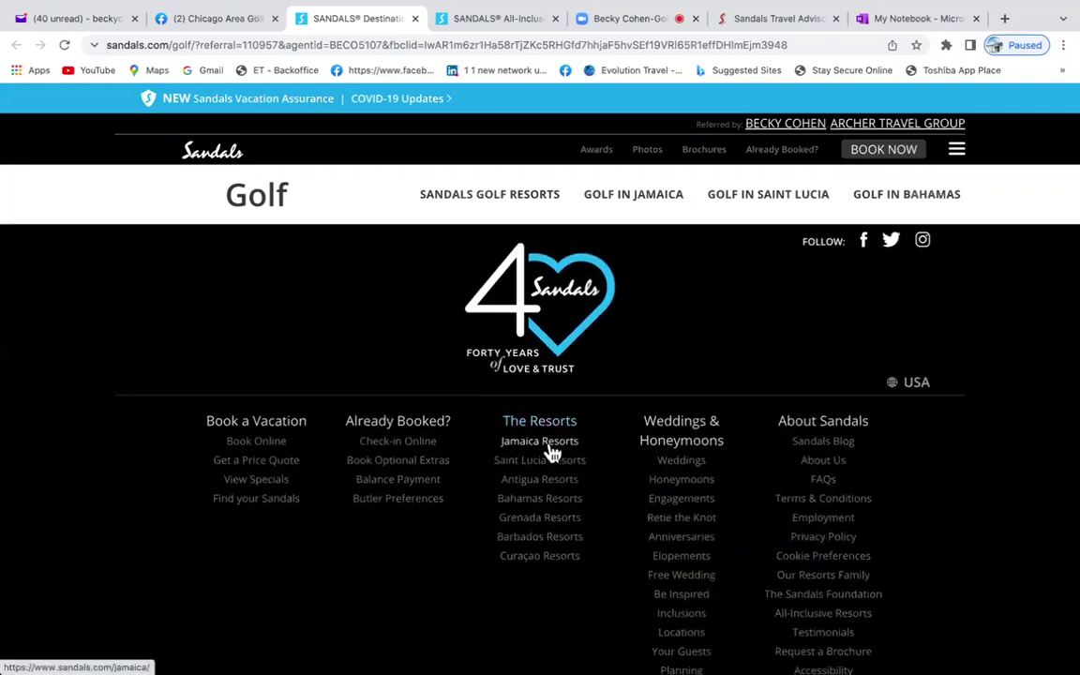
pyautogui.scroll(-1, 605, 550)
pyautogui.scroll(-4, 605, 549)
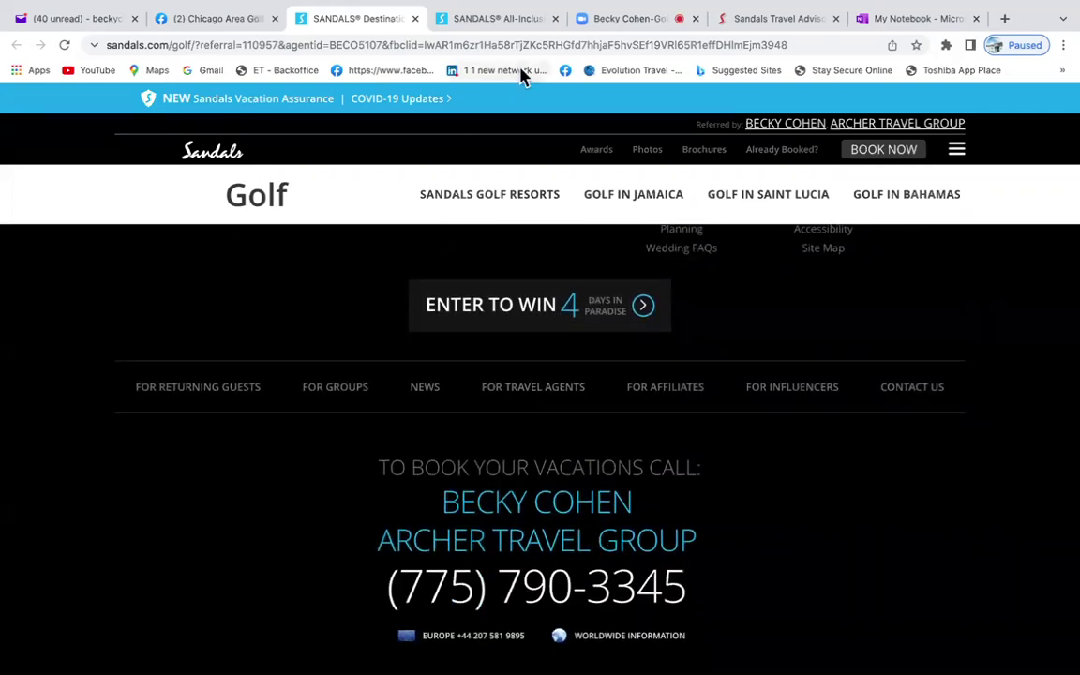
# - Switch back to the Zoom meeting tab that is sharing the screen
pyautogui.click(598, 20)
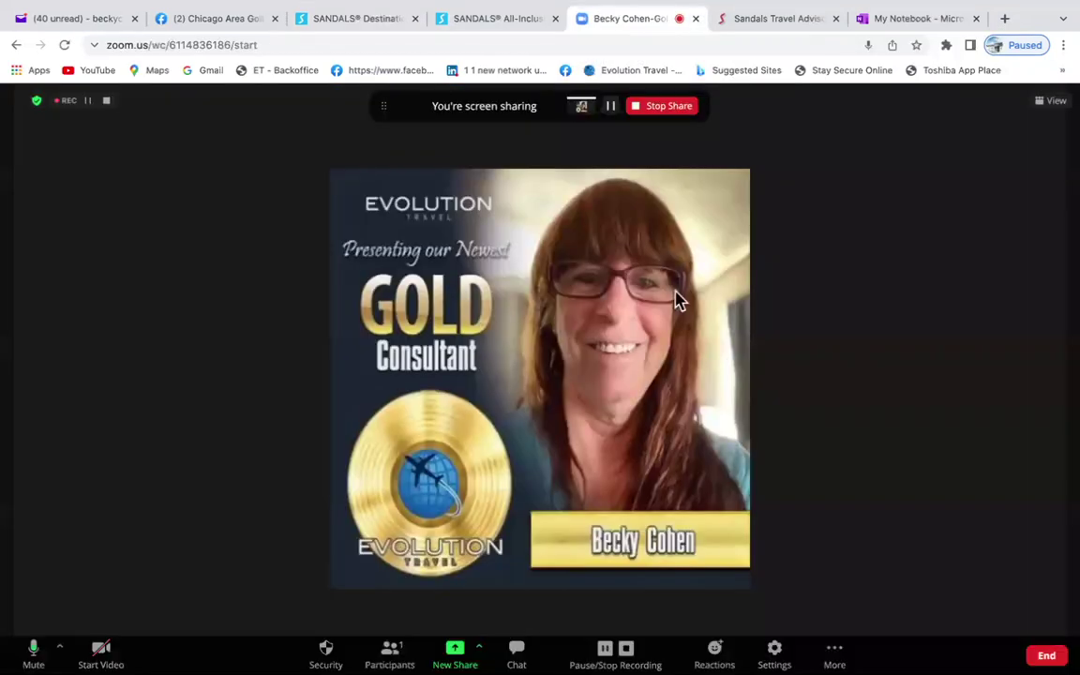